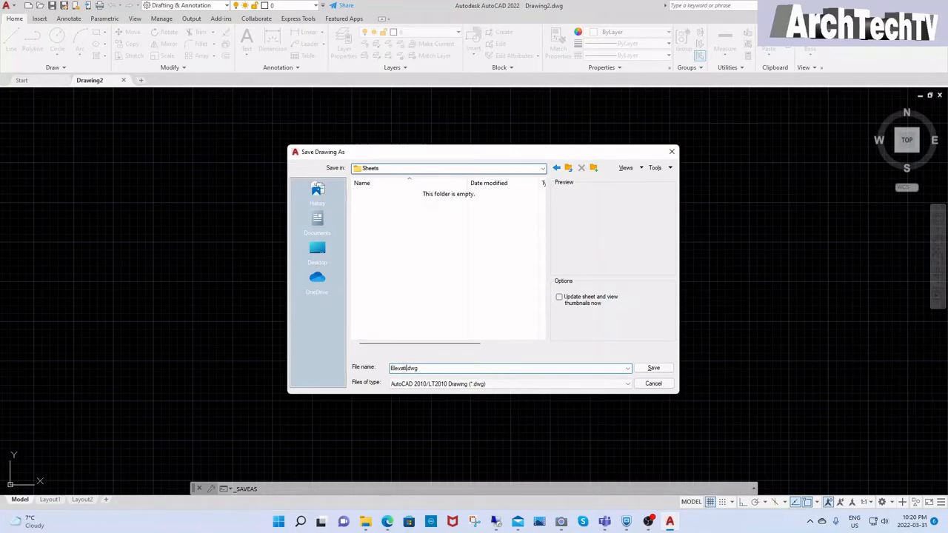
Save the drawing as Elevations in the Sheets folder and turn off the grid display
click(656, 368)
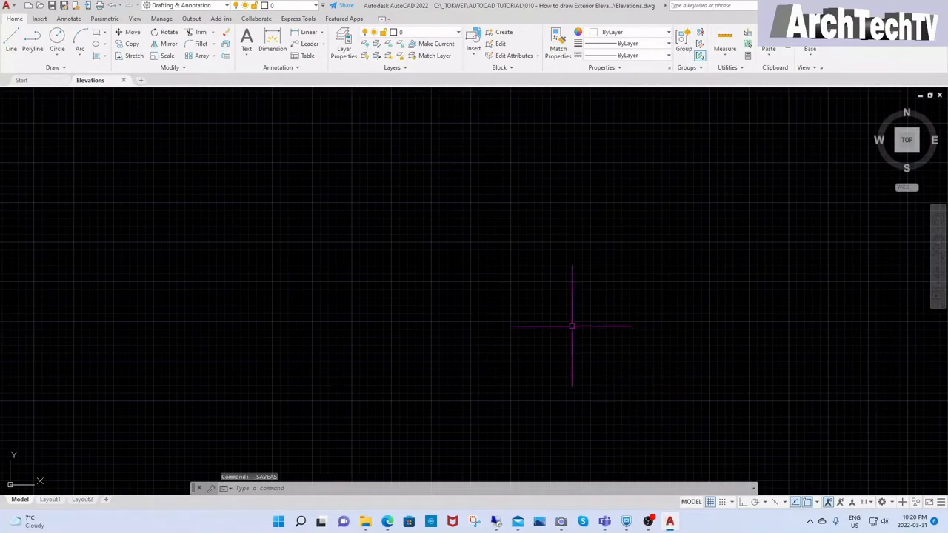
middle_drag(541, 324, 554, 298)
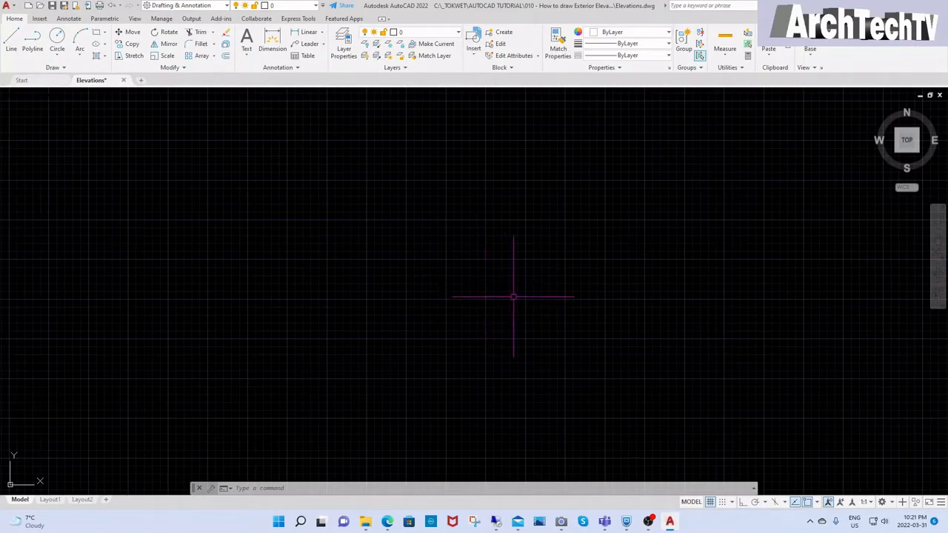
key(F7)
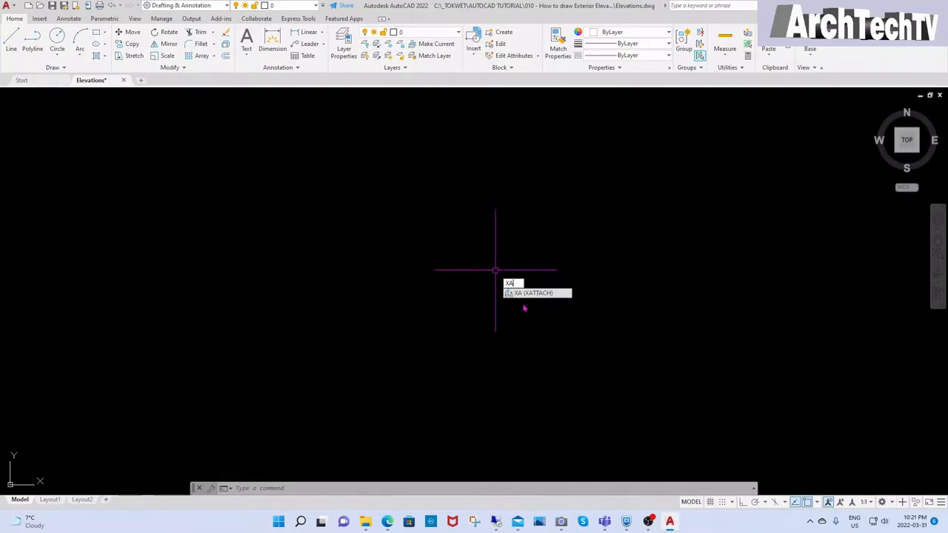
Start attaching an external reference and browse to the XREF folder inside "010 - How to draw Exterior Elevation"
key(Return)
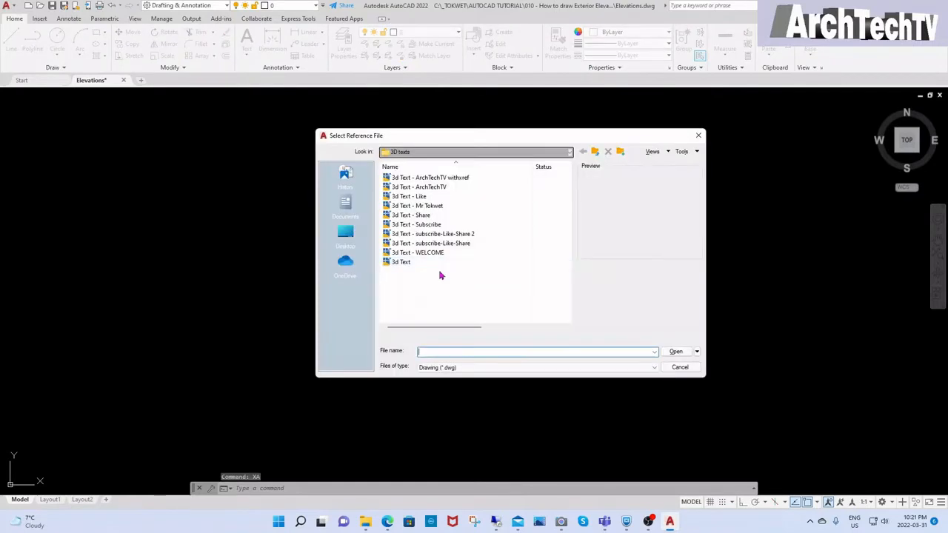
click(595, 152)
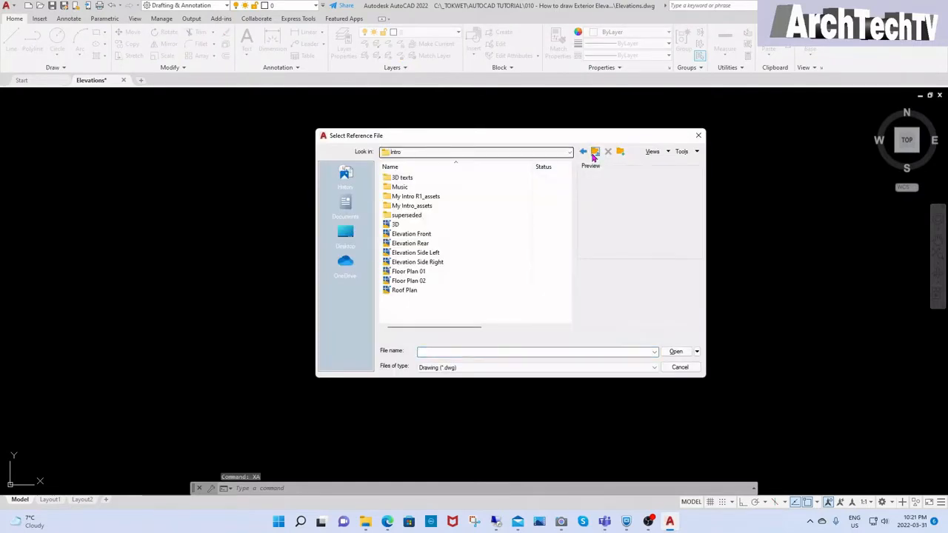
click(595, 152)
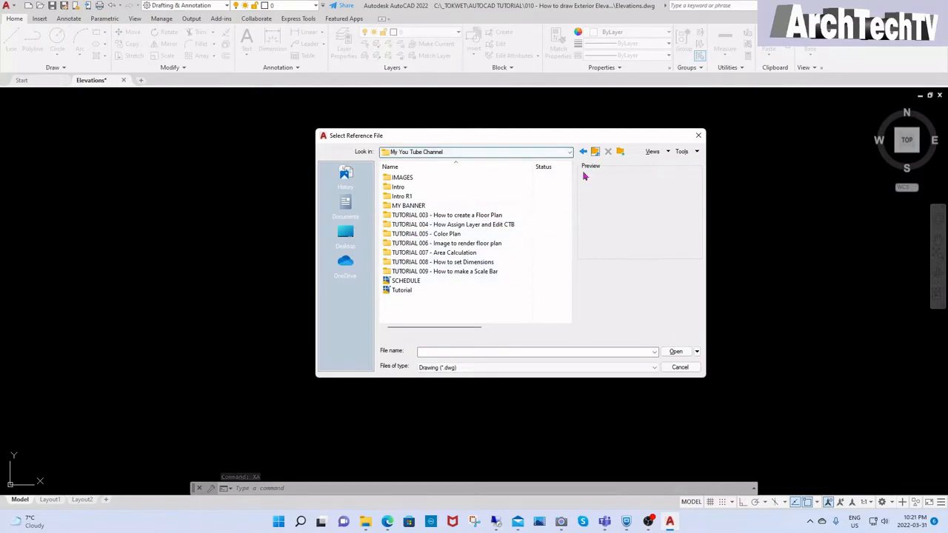
click(595, 151)
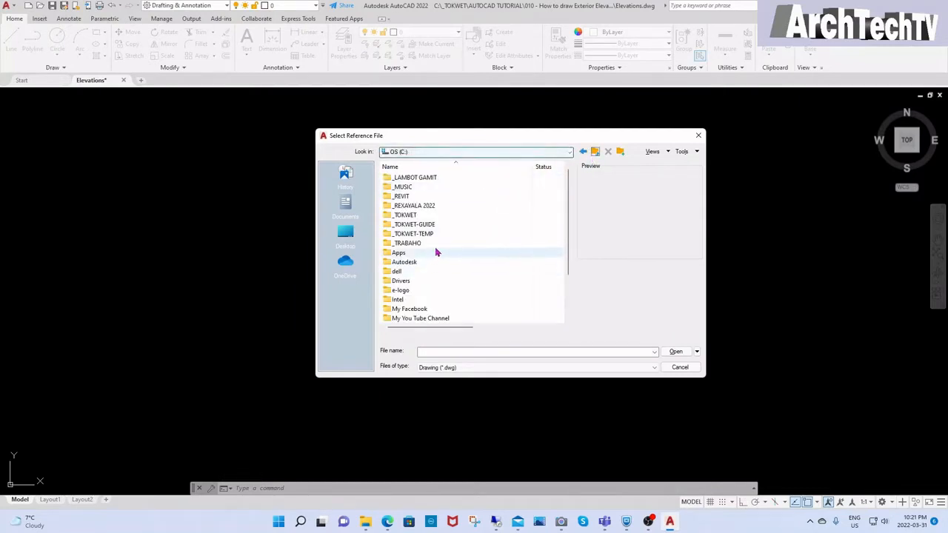
double_click(407, 215)
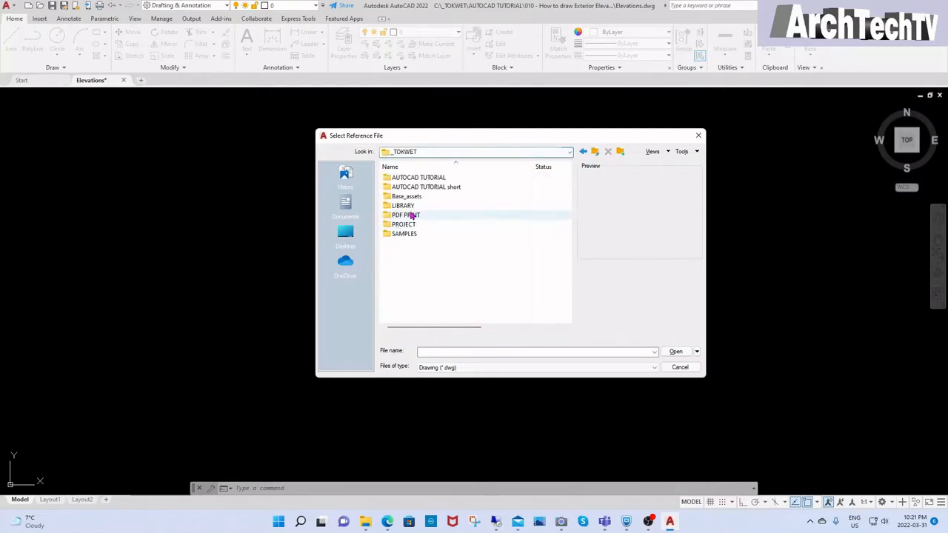
double_click(434, 178)
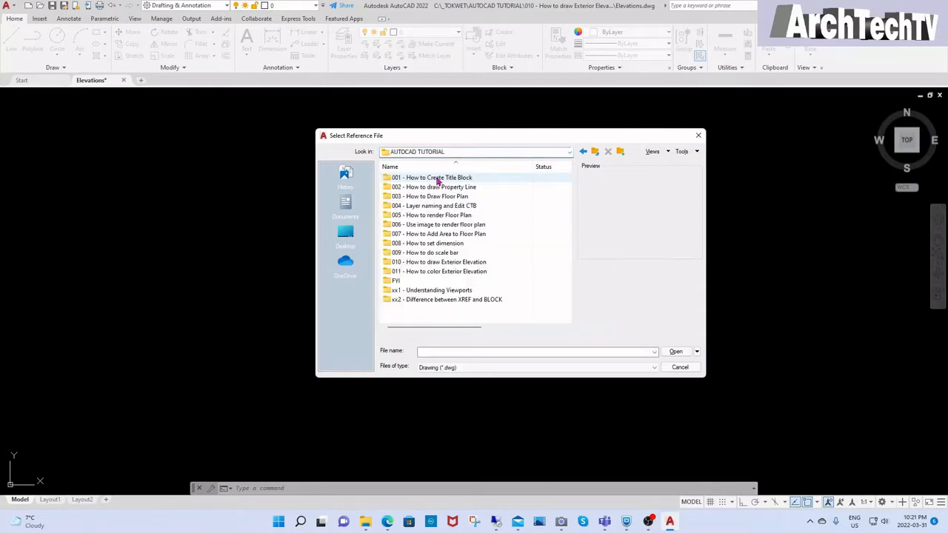
double_click(482, 271)
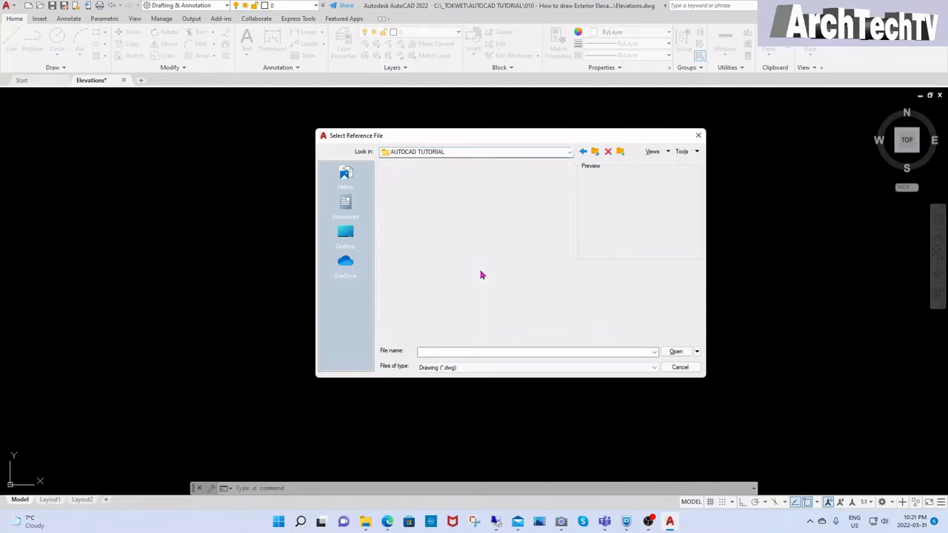
click(594, 151)
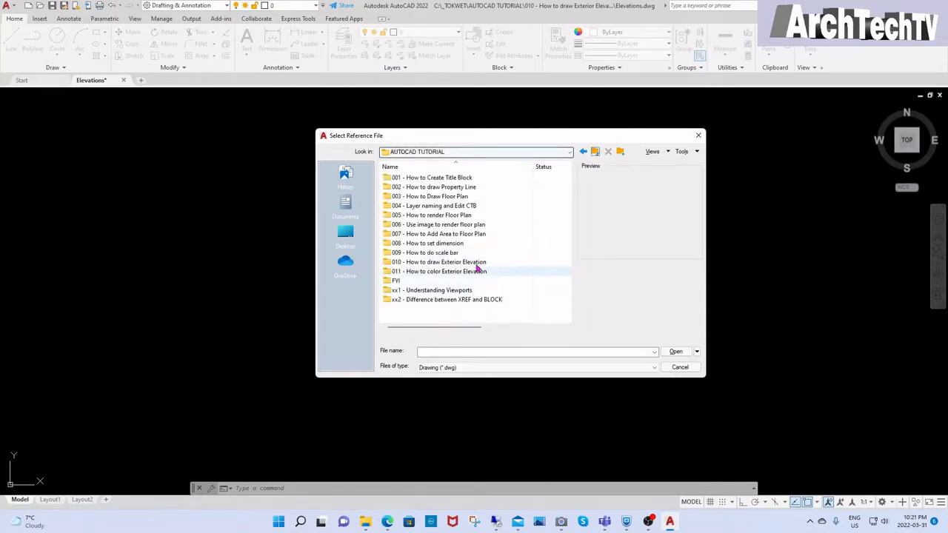
double_click(478, 263)
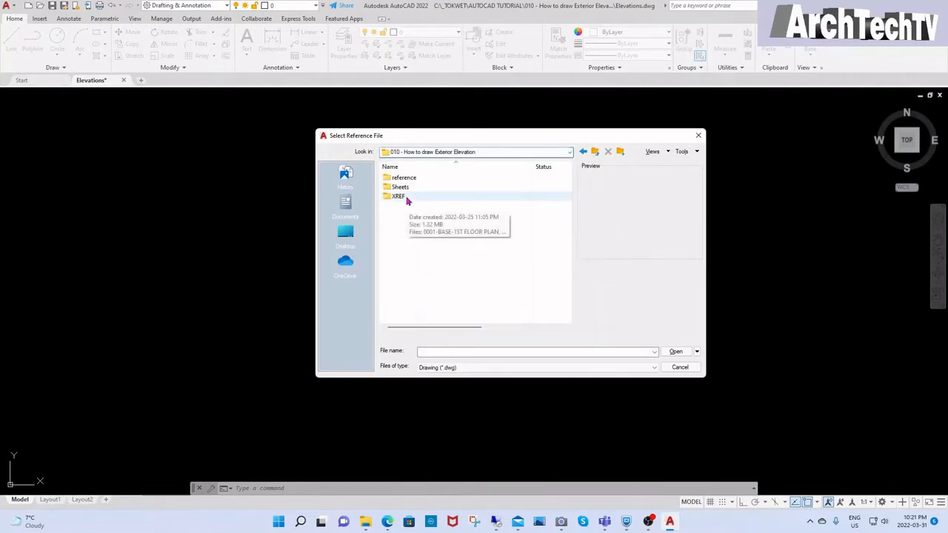
double_click(403, 196)
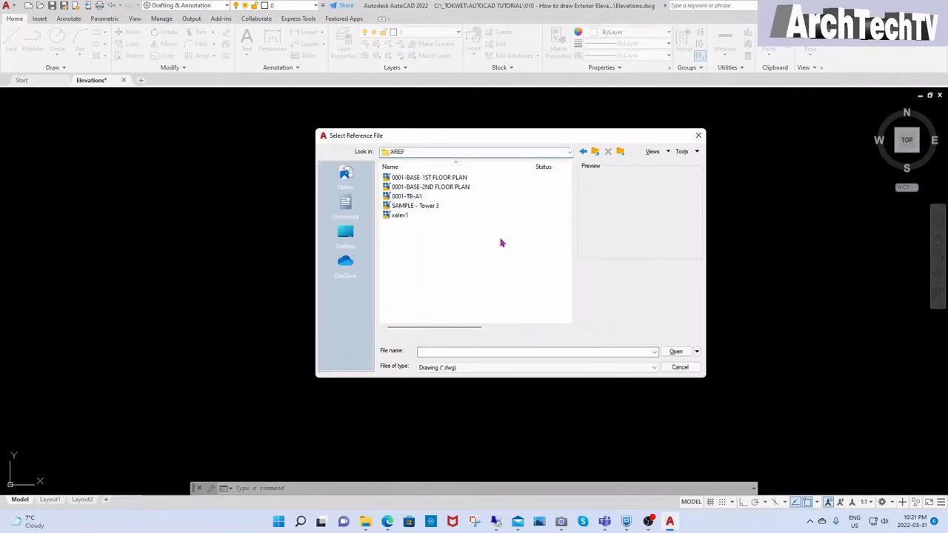
Attach 0001-BASE-1ST FLOOR PLAN and 0001-BASE-2ND FLOOR PLAN as relative-path attachments at 0,0,0 with scale 1
click(453, 180)
ctrl+click(459, 188)
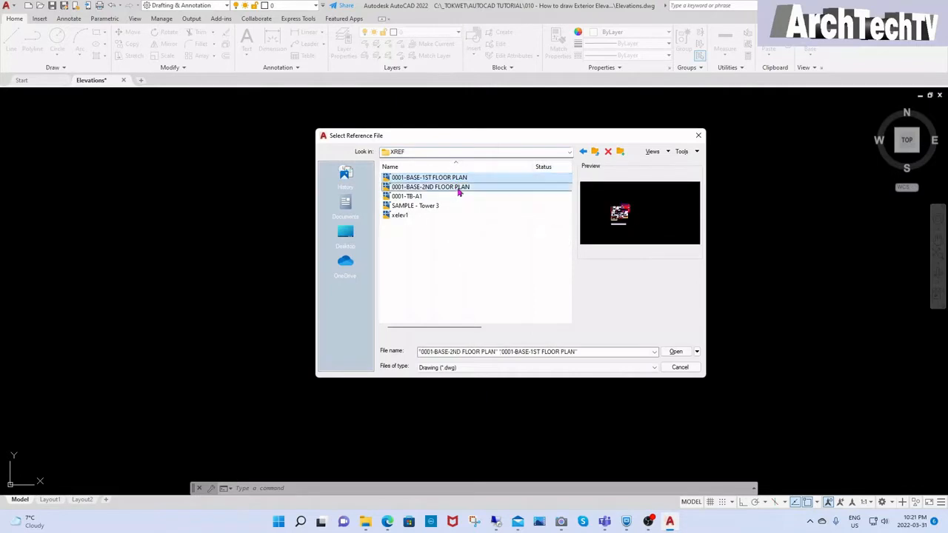
click(676, 353)
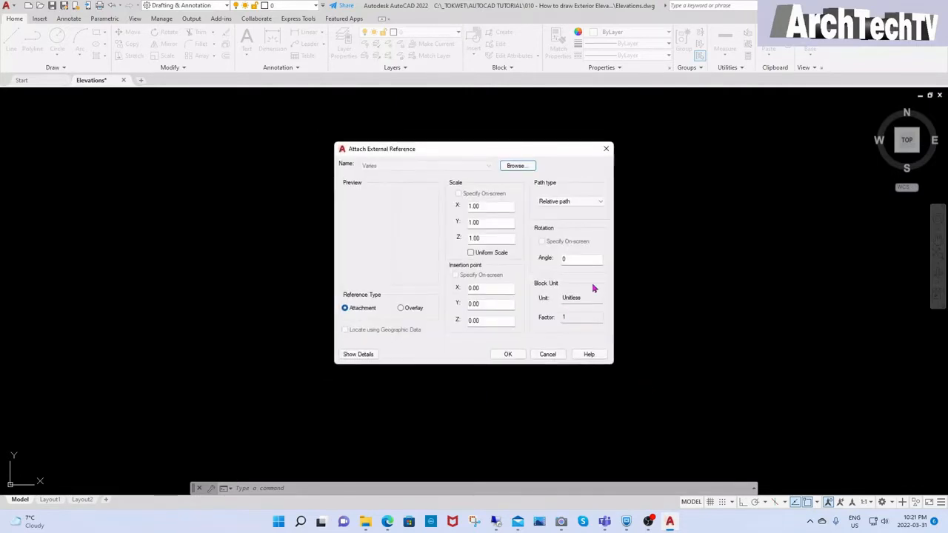
click(508, 354)
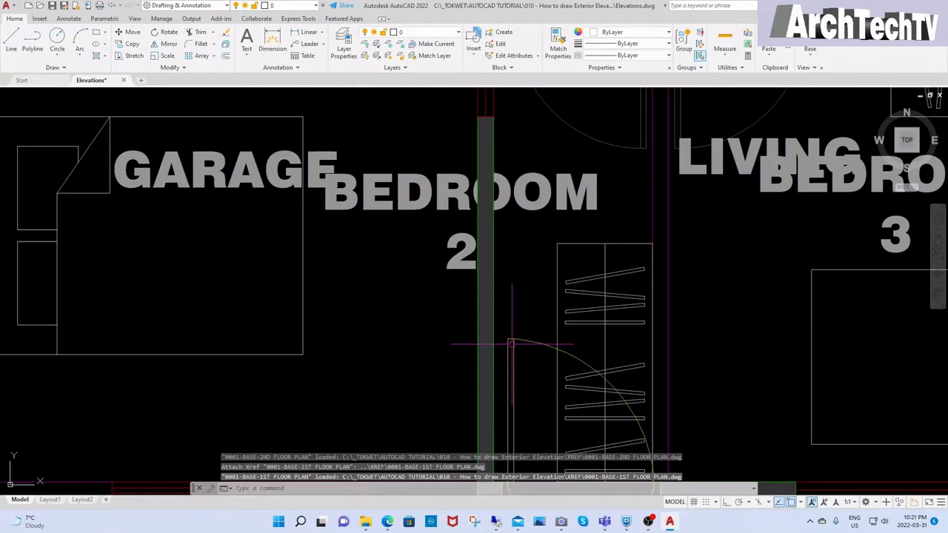
scroll(511, 343, down, 6)
key(Escape)
key(Escape)
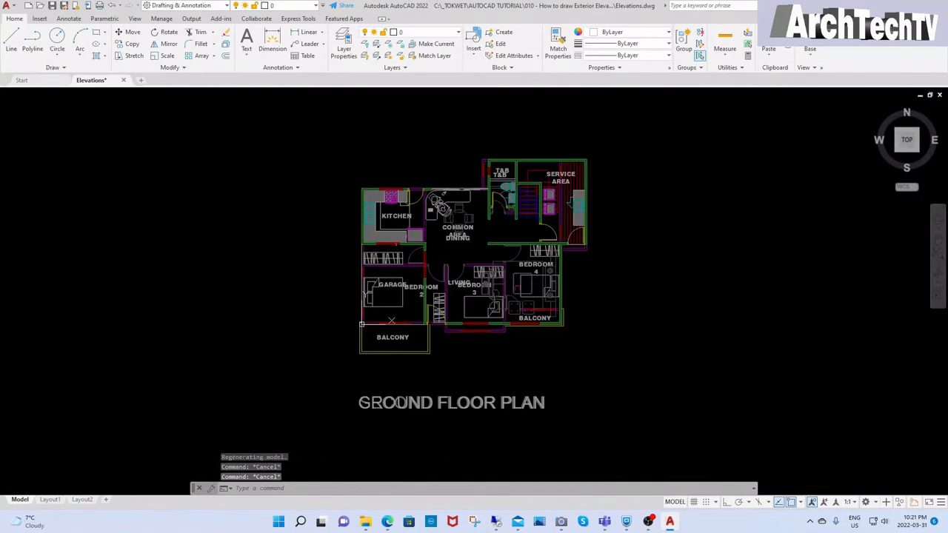
Move both overlapping floor plans straight down, clear of the origin, with Ortho on
text(m)
key(Return)
click(492, 298)
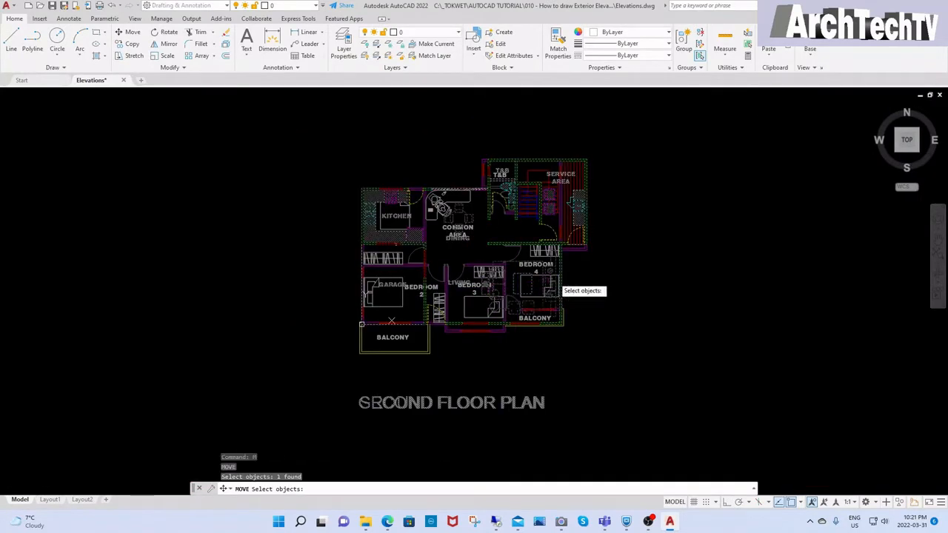
scroll(529, 261, down, 4)
click(627, 348)
click(523, 229)
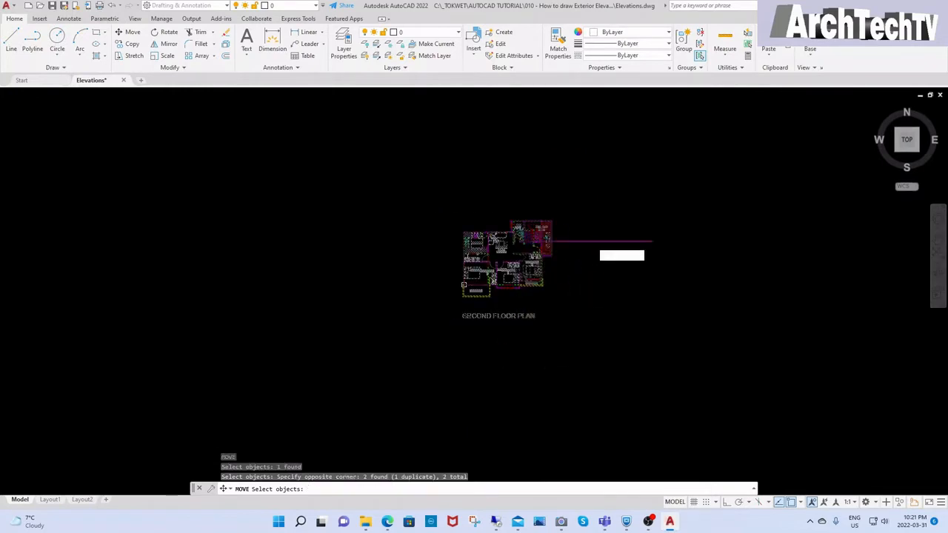
key(Return)
click(591, 242)
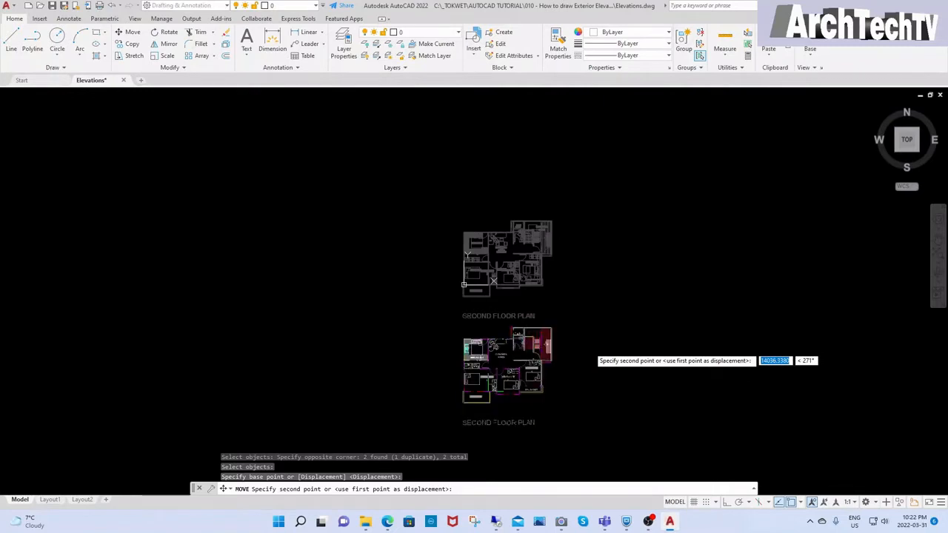
key(F8)
click(592, 335)
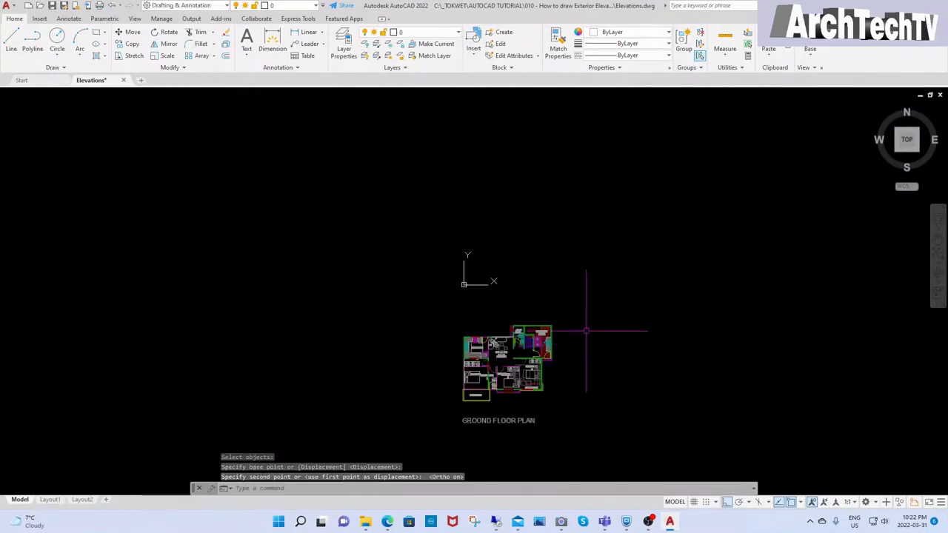
key(Escape)
Move the ground floor plan straight down so that it sits below the second floor plan
middle_drag(578, 348, 559, 265)
scroll(504, 258, up, 4)
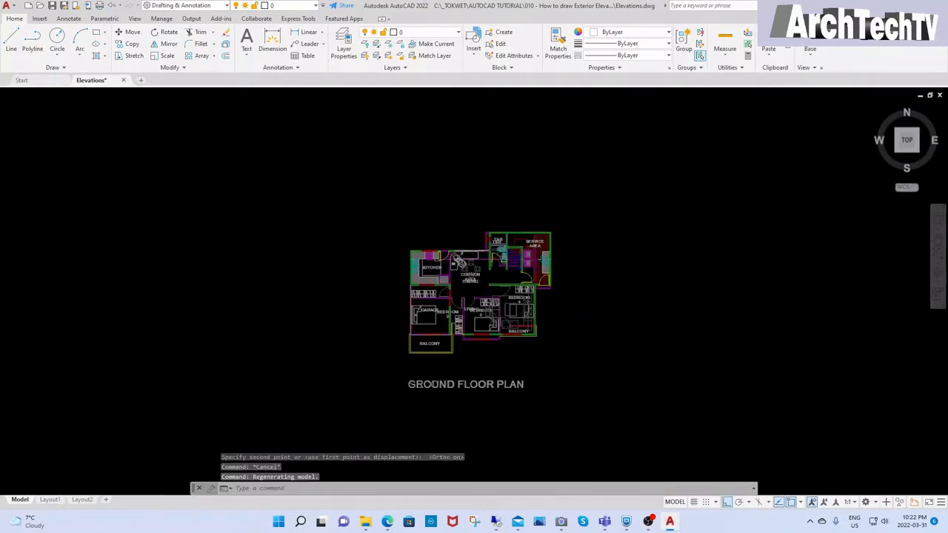
scroll(550, 338, down, 3)
text(m)
key(Return)
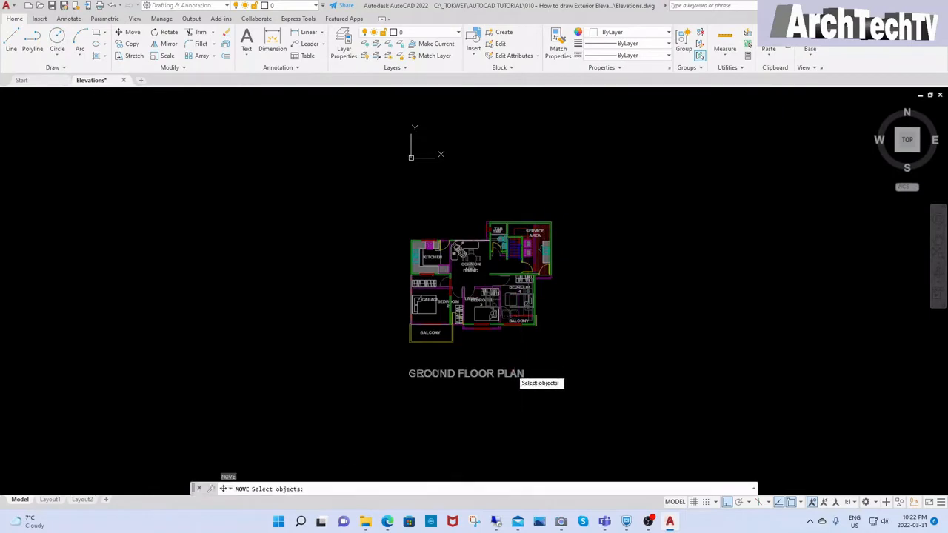
click(570, 348)
key(Return)
click(582, 290)
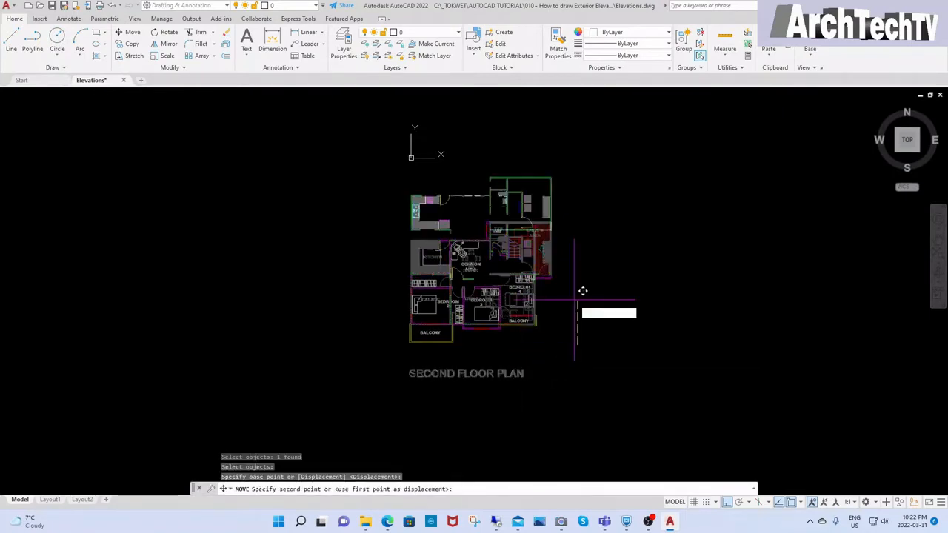
scroll(582, 290, down, 2)
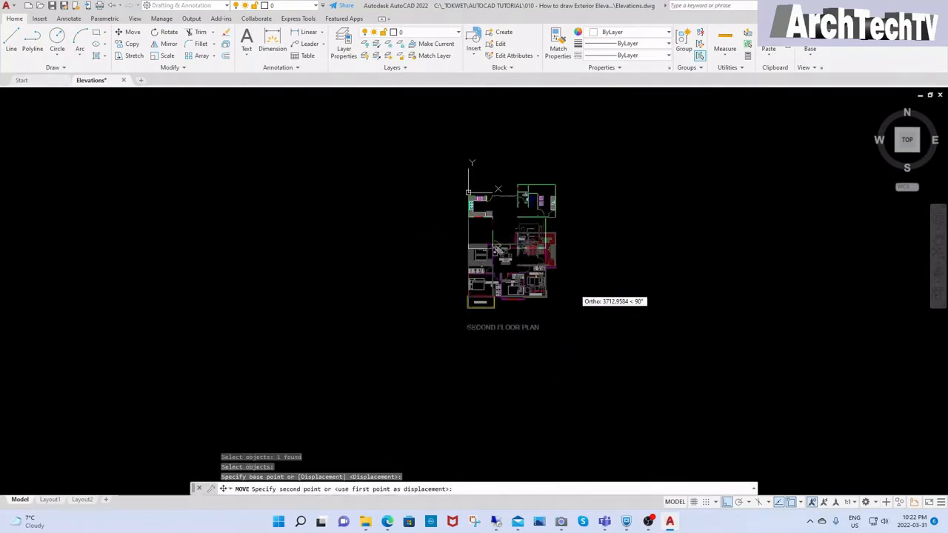
click(565, 370)
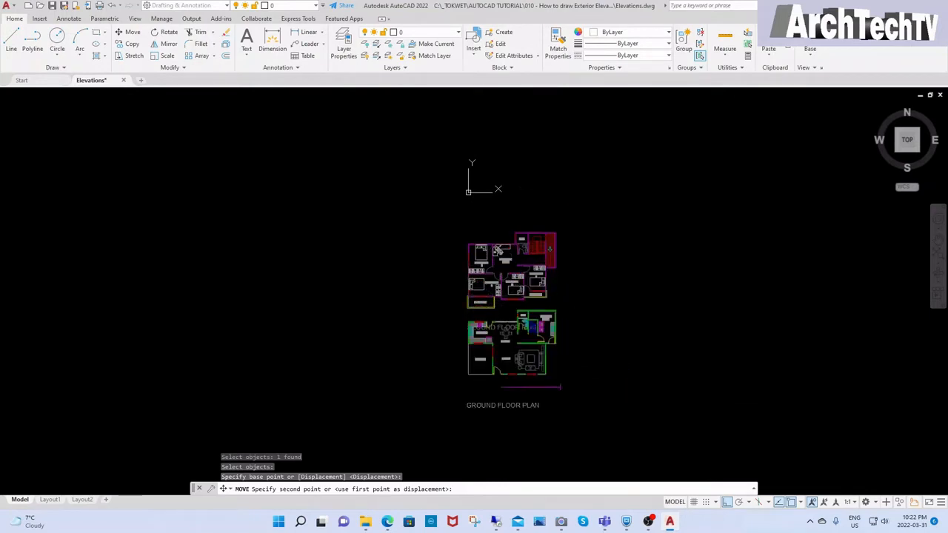
scroll(563, 369, up, 4)
key(space)
scroll(568, 332, down, 2)
key(Escape)
key(Escape)
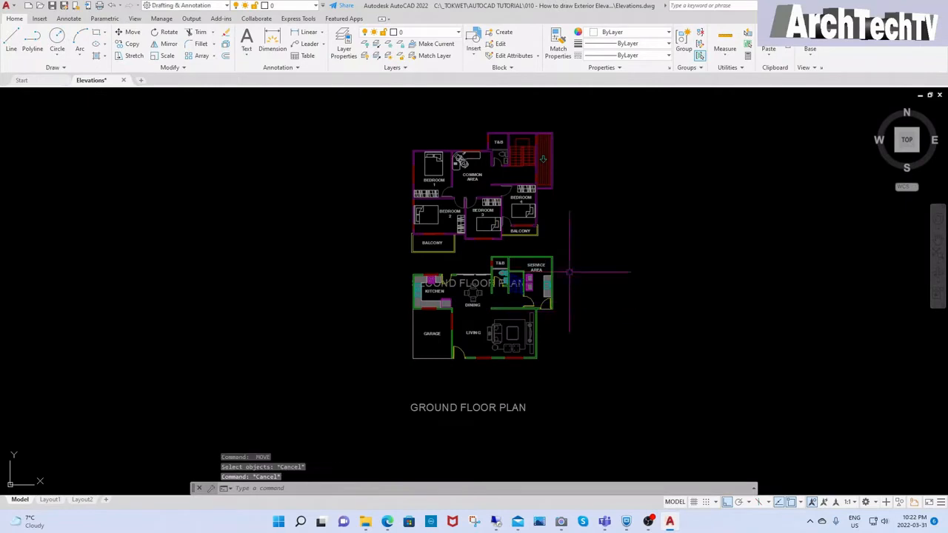
key(Escape)
middle_drag(597, 318, 589, 345)
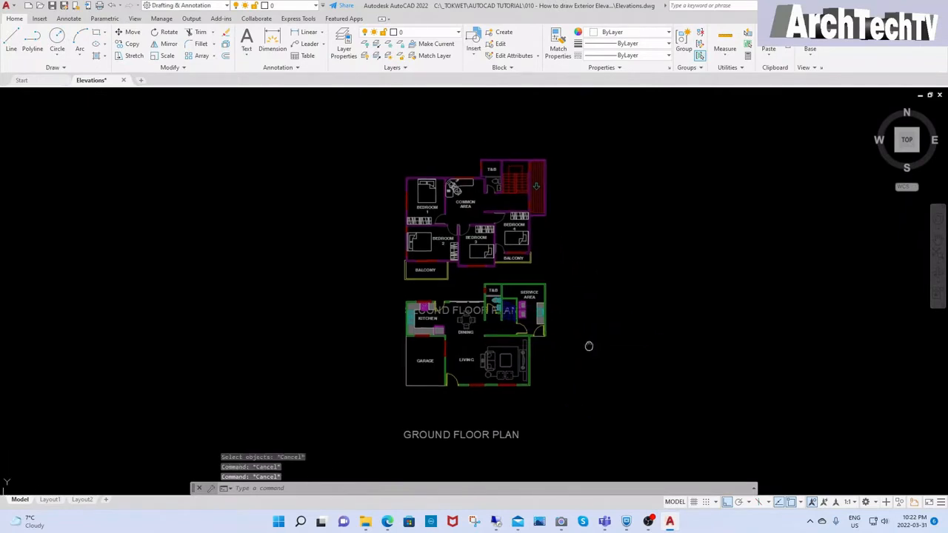
key(Escape)
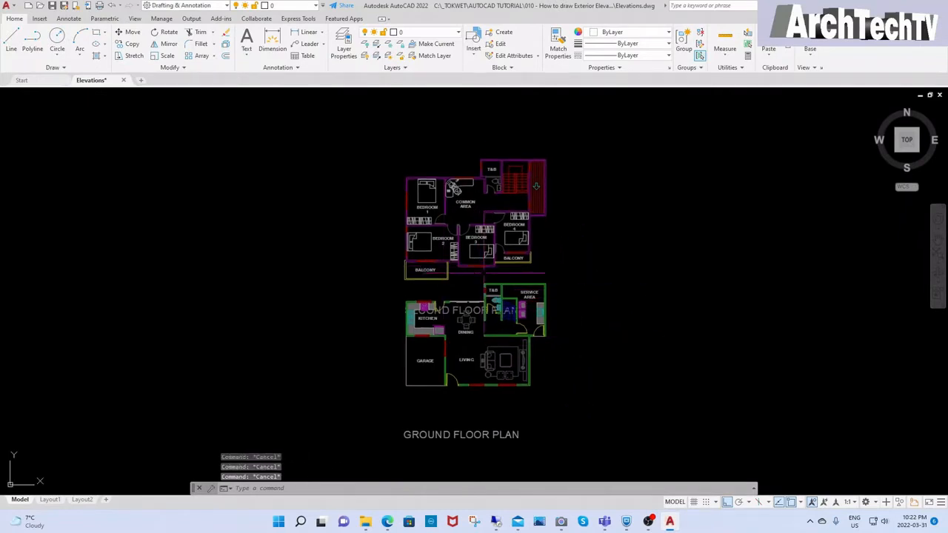
Move the second floor plan straight up in two moves until its title clears the ground floor plan
key(space)
click(519, 262)
key(space)
click(567, 272)
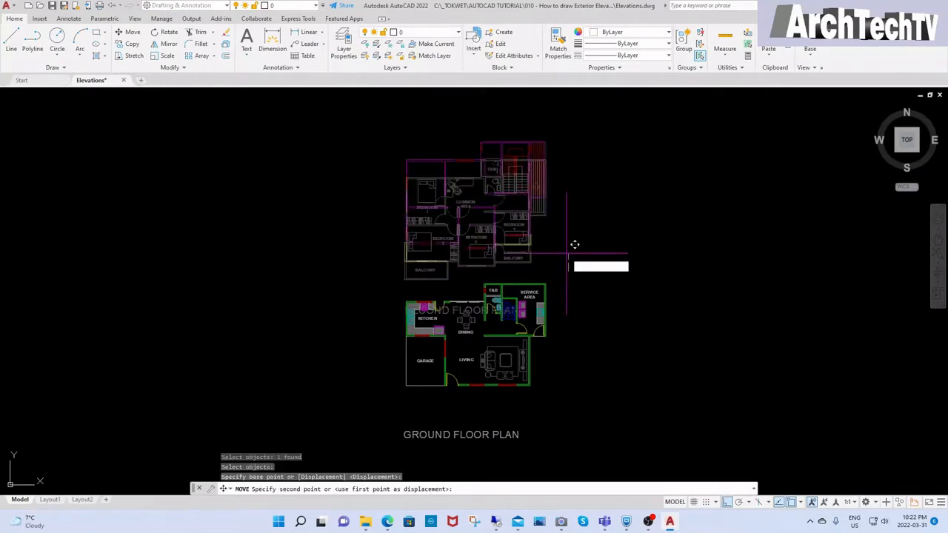
click(567, 252)
key(space)
click(529, 244)
key(space)
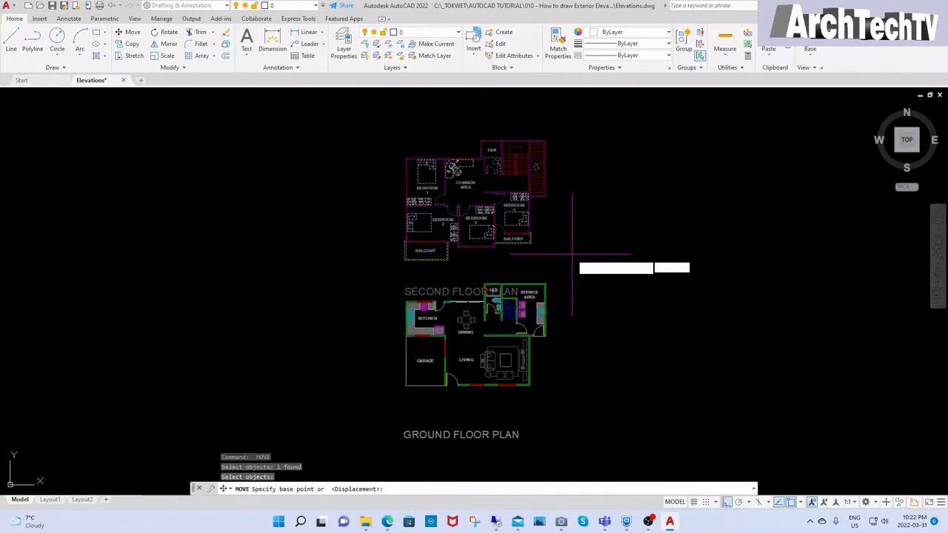
click(571, 254)
click(566, 245)
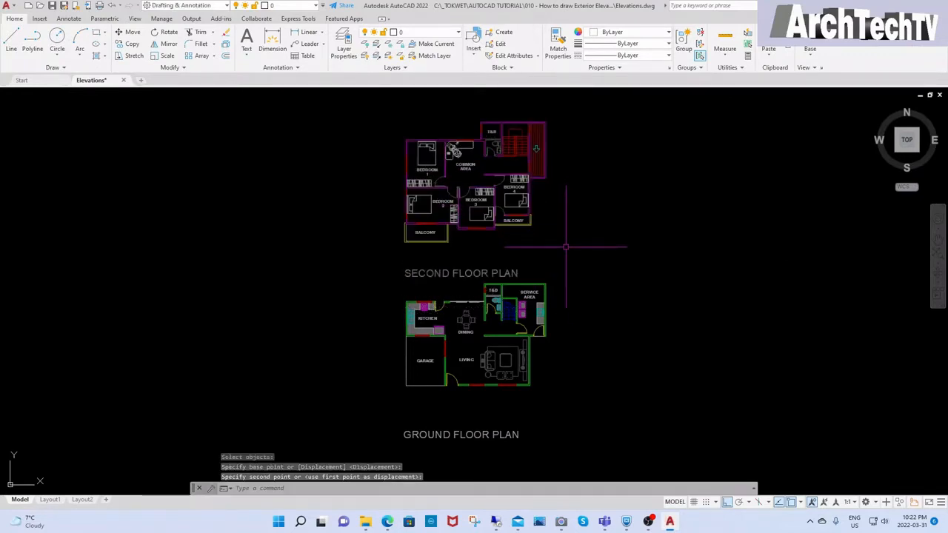
middle_drag(566, 251, 562, 257)
scroll(561, 258, down, 4)
key(Escape)
key(Escape)
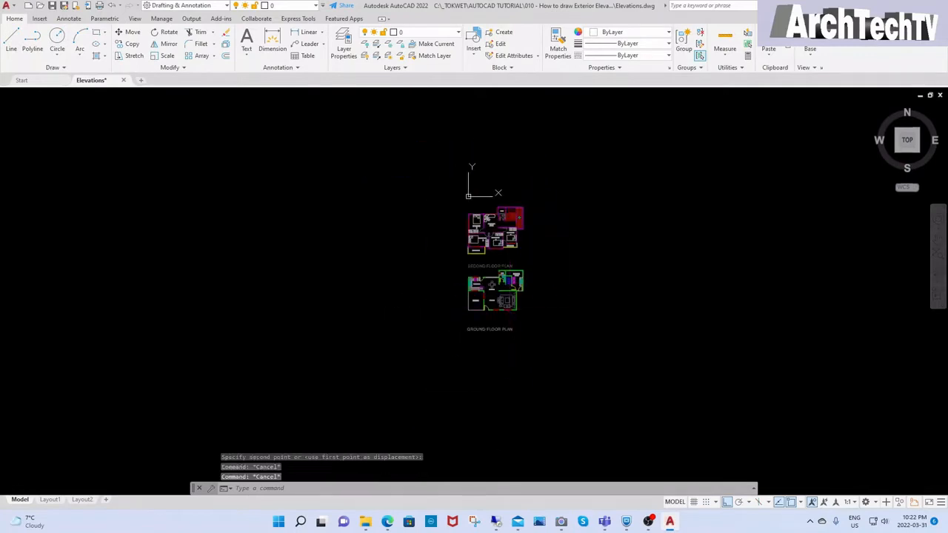
Set the drawing's annotation scale to 1:50
text(z)
key(Return)
text(e)
key(Return)
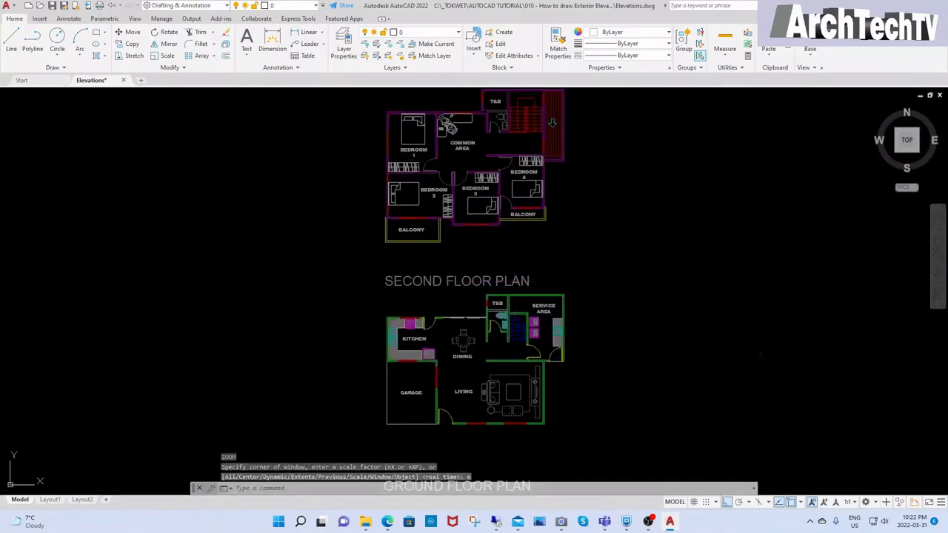
key(Escape)
click(852, 502)
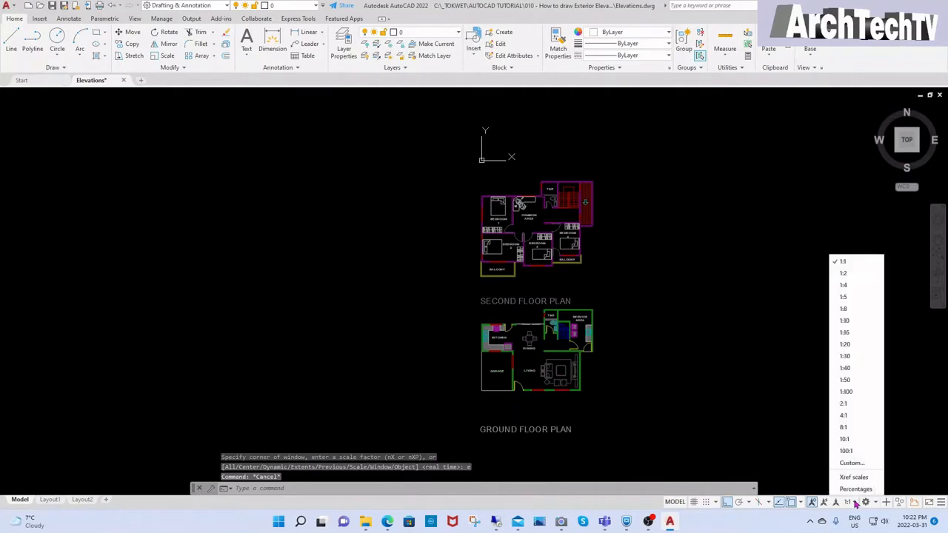
click(852, 380)
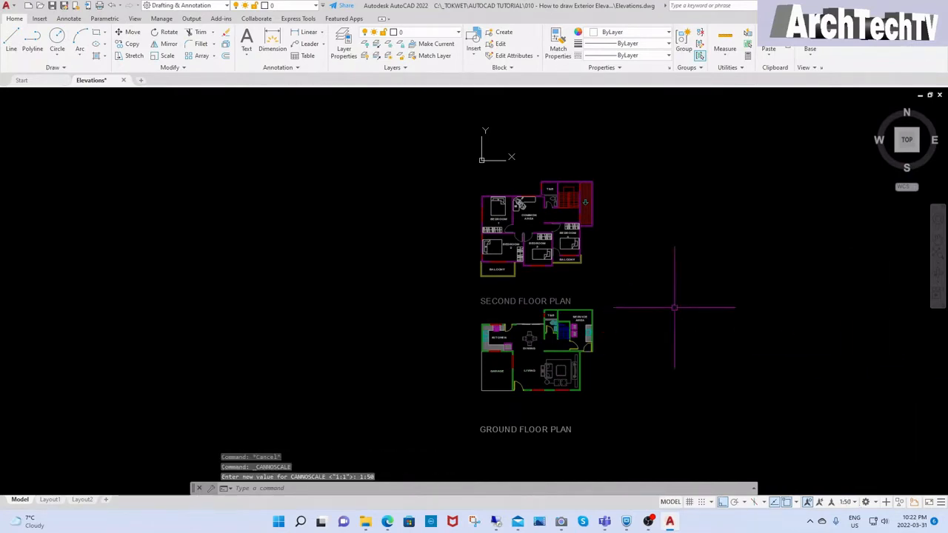
mouse_move(675, 307)
middle_down()
mouse_move(569, 314)
mouse_move(547, 291)
middle_up()
scroll(436, 258, up, 2)
scroll(525, 267, down, 2)
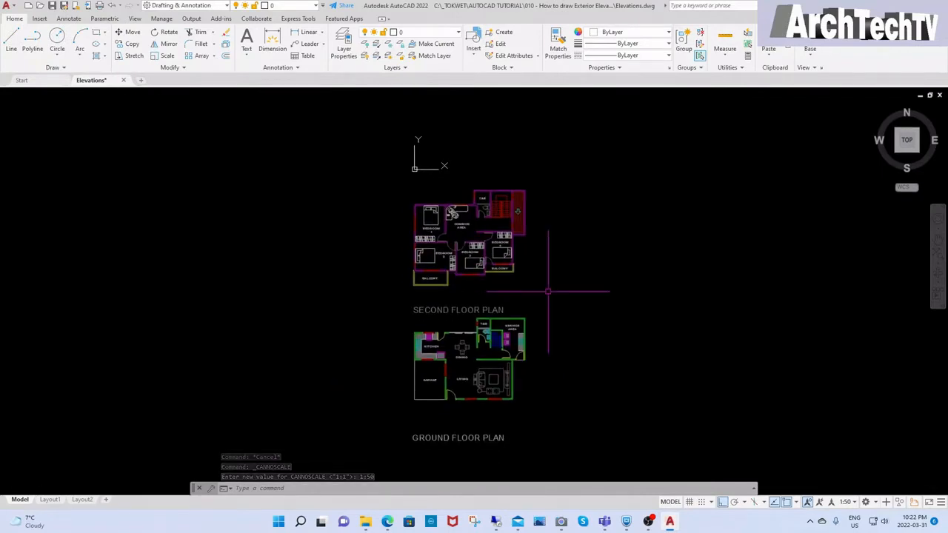
key(Escape)
middle_drag(584, 264, 567, 279)
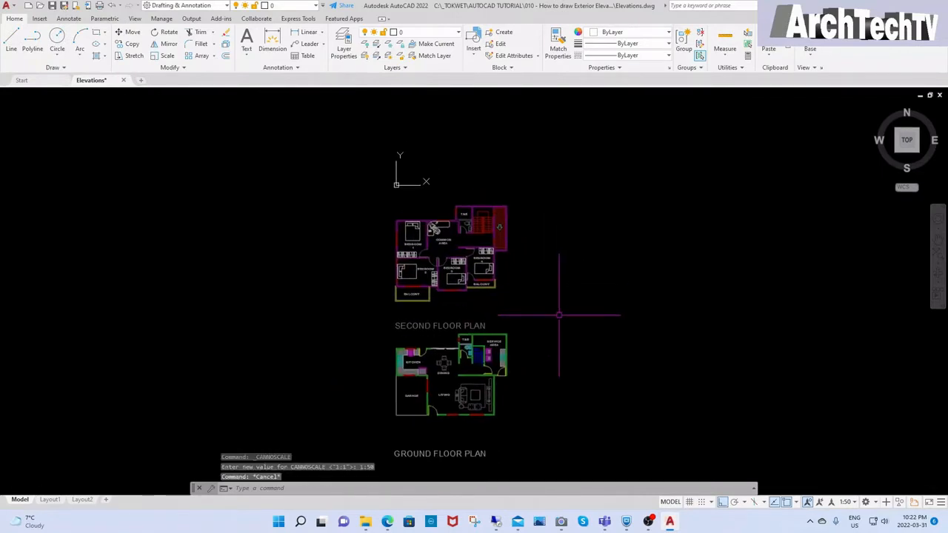
click(574, 352)
click(444, 385)
key(Escape)
key(Escape)
click(541, 250)
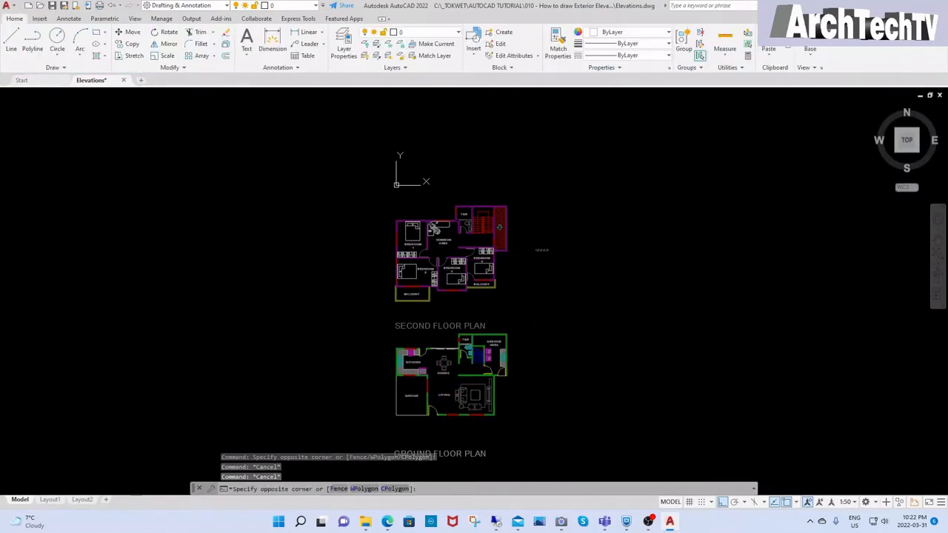
click(441, 274)
key(Escape)
key(Escape)
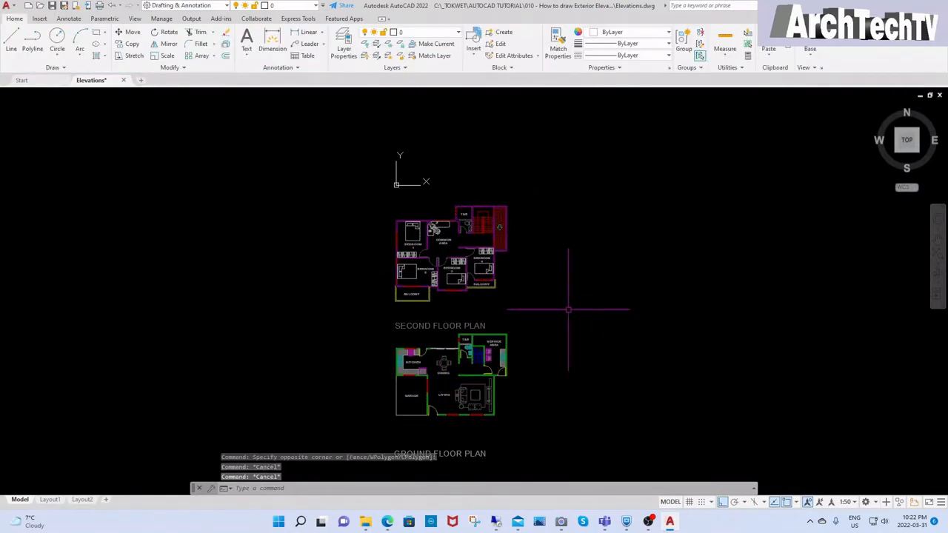
middle_drag(575, 296, 571, 320)
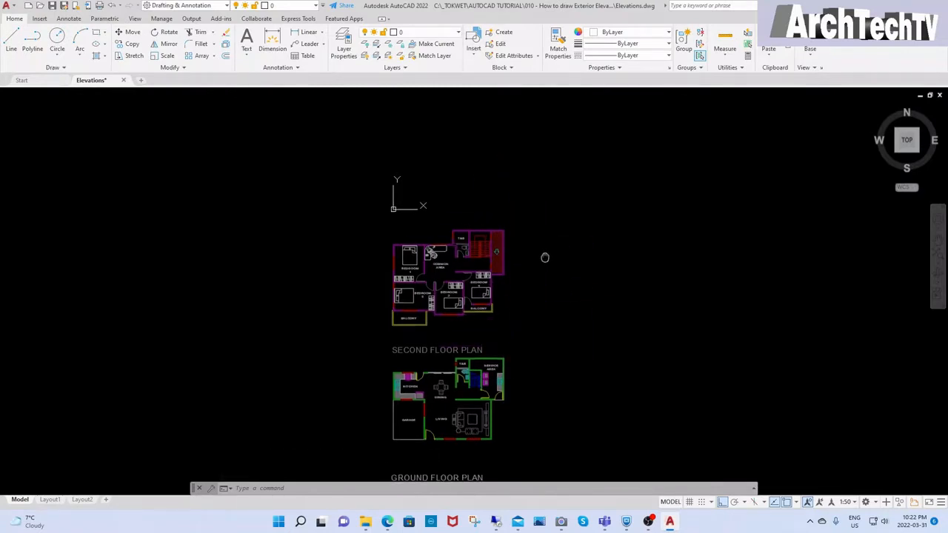
key(Escape)
key(Escape)
middle_drag(567, 250, 539, 280)
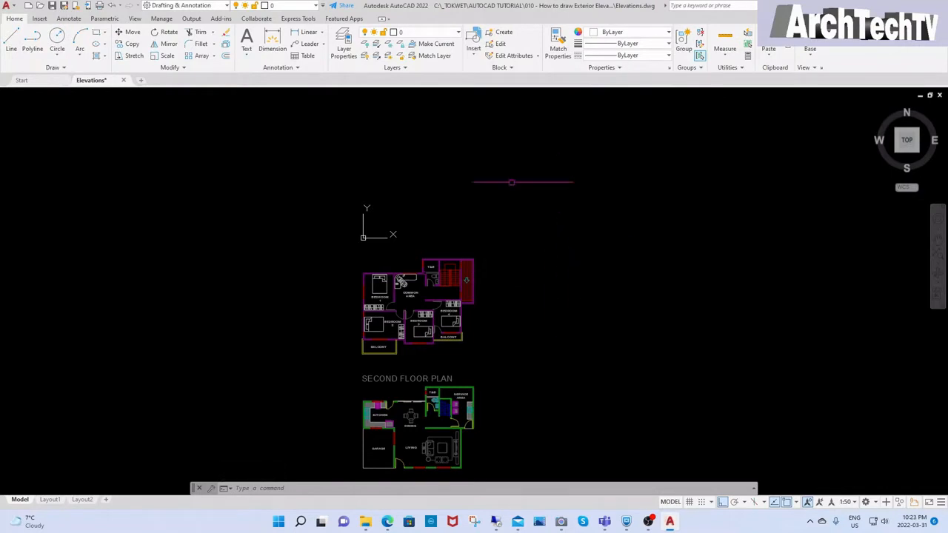
Split model space into viewports with the standard Three: Horizontal configuration, keeping the 2D setup
click(135, 18)
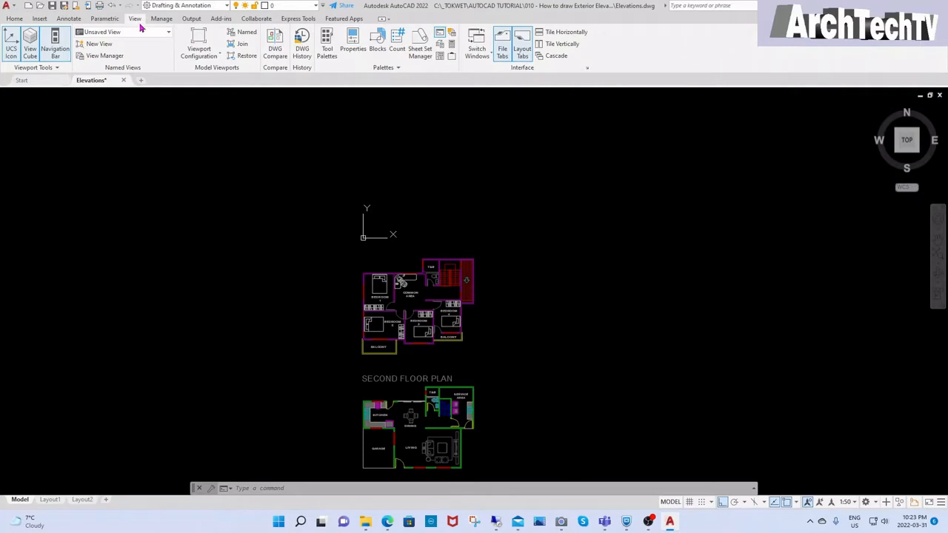
click(169, 33)
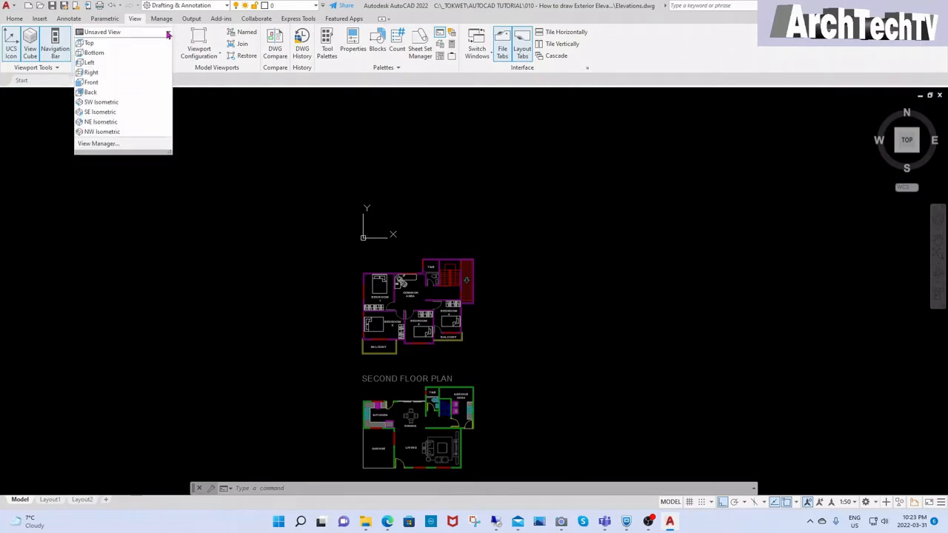
click(168, 35)
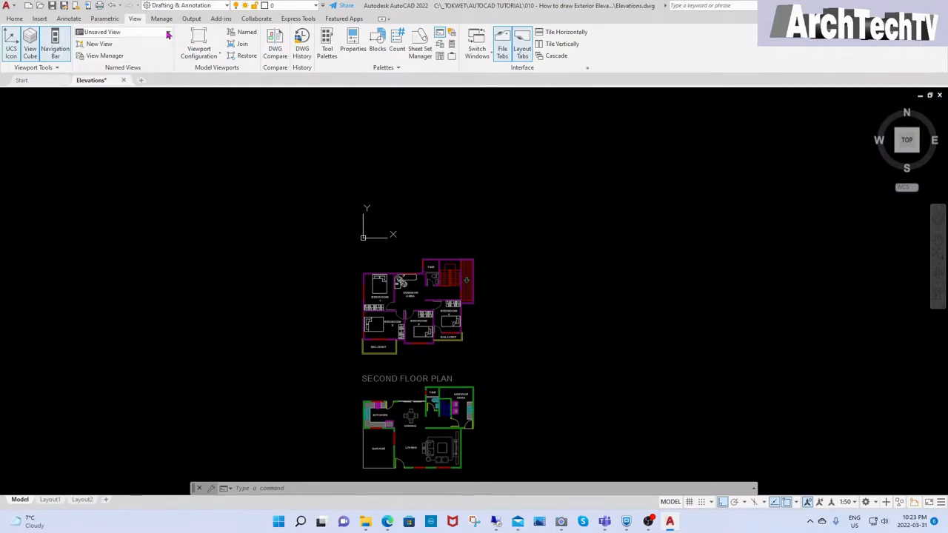
click(247, 33)
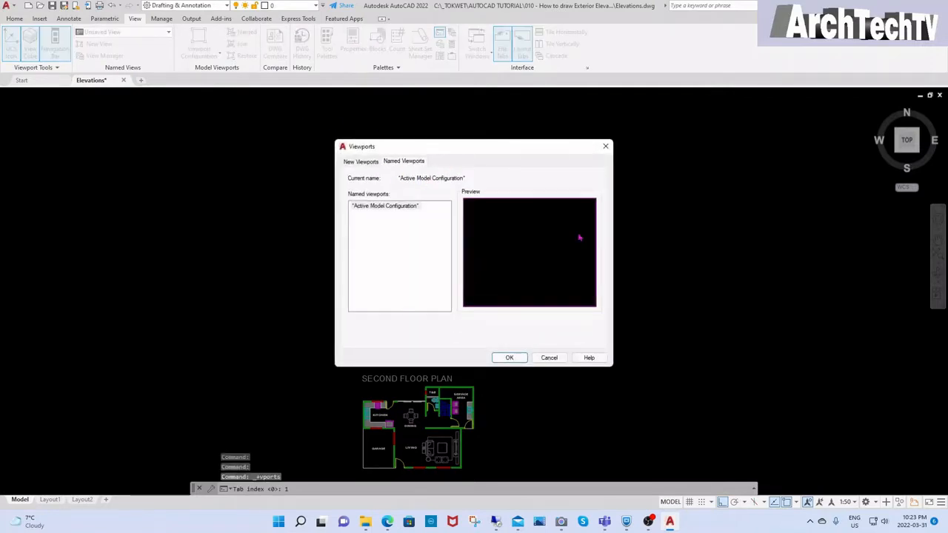
click(370, 162)
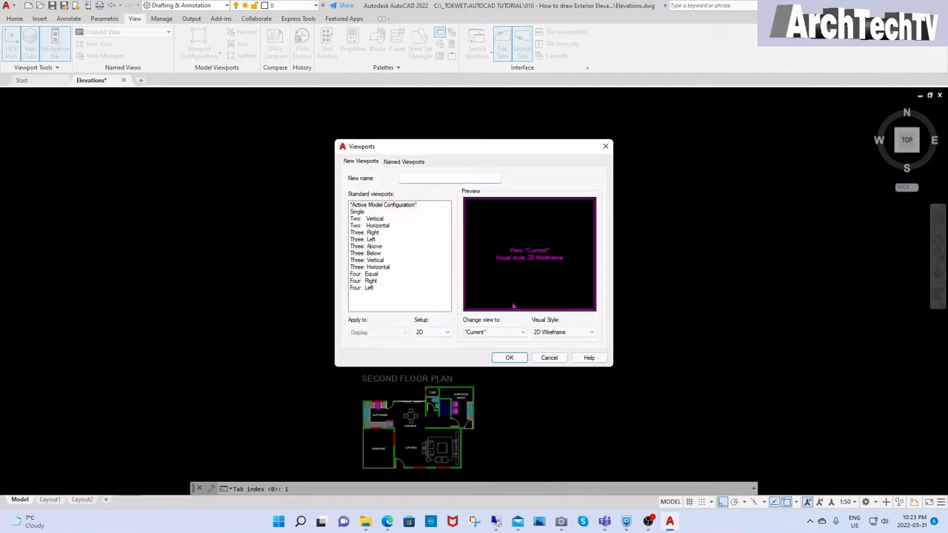
click(374, 260)
click(384, 268)
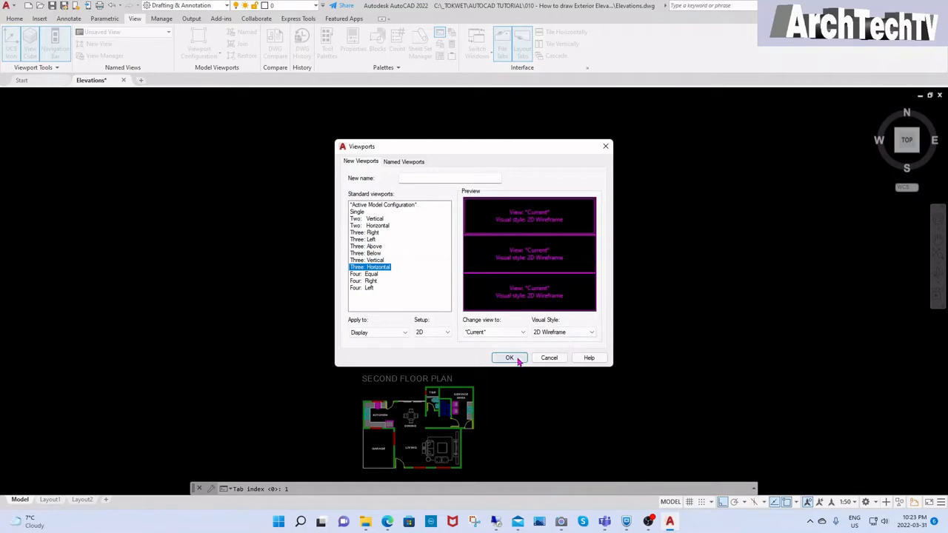
click(518, 359)
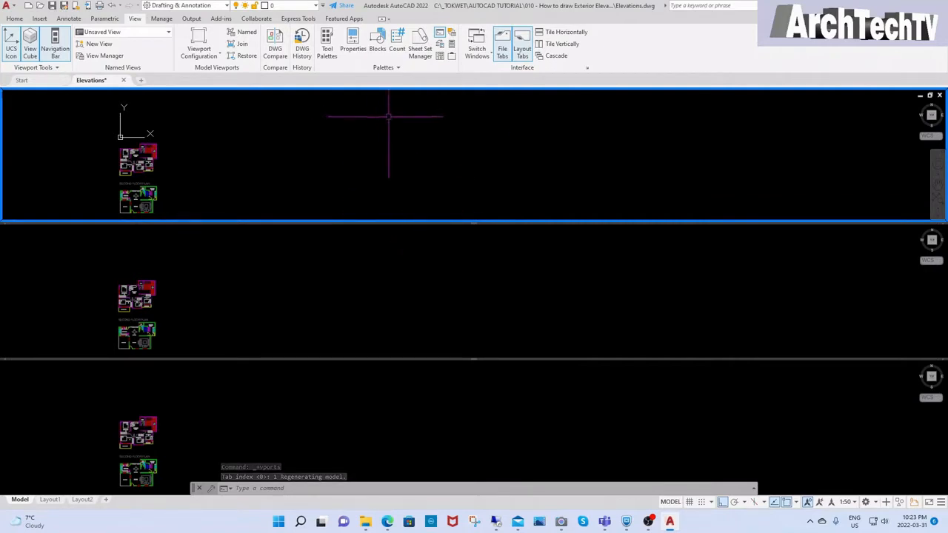
Join the middle viewport to the uppermost one, keeping the uppermost as the dominant viewport
click(247, 47)
key(Return)
click(387, 269)
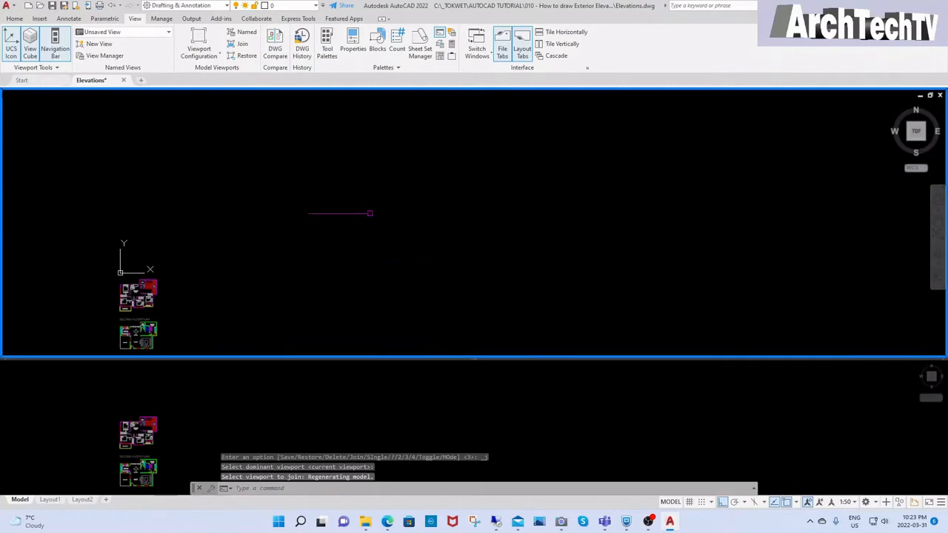
key(Escape)
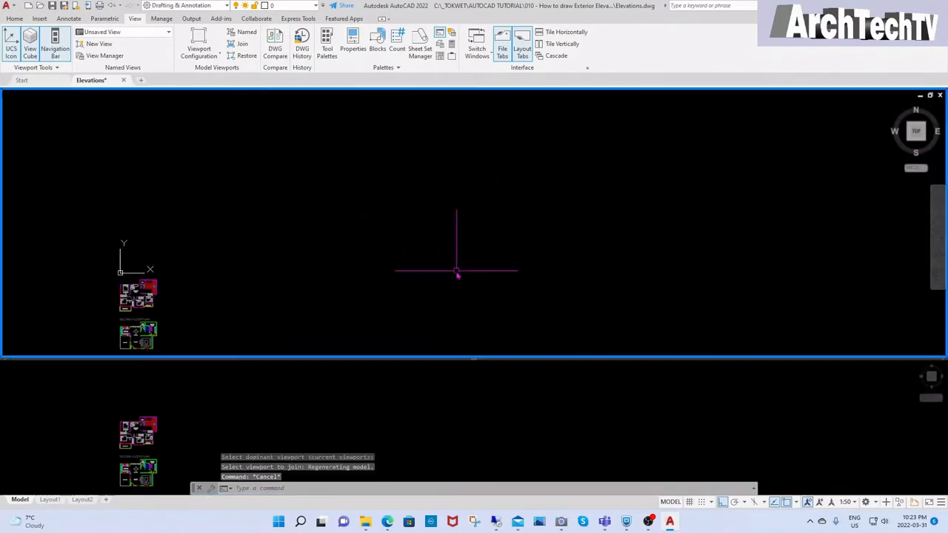
Make the lower viewport current, return to the large upper viewport, and frame the origin above the second floor plan there
click(472, 419)
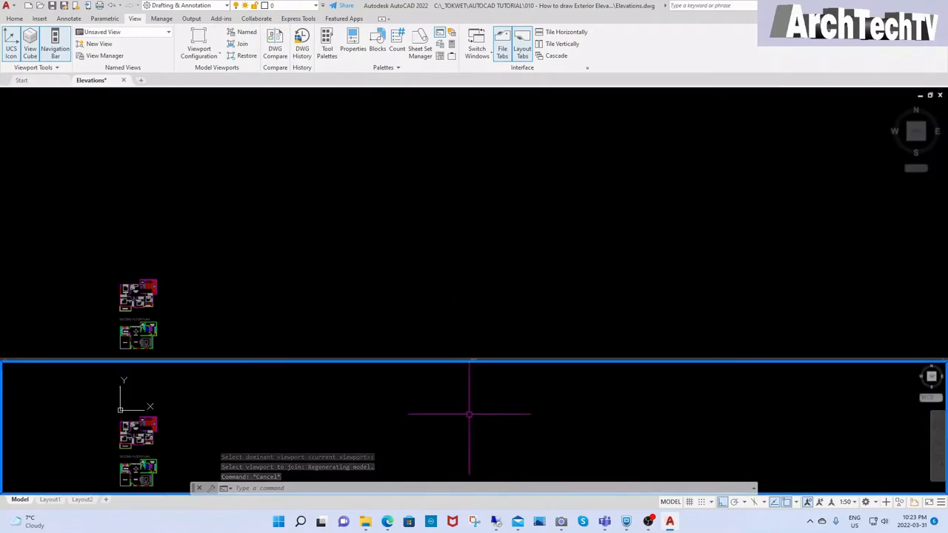
key(Escape)
click(415, 278)
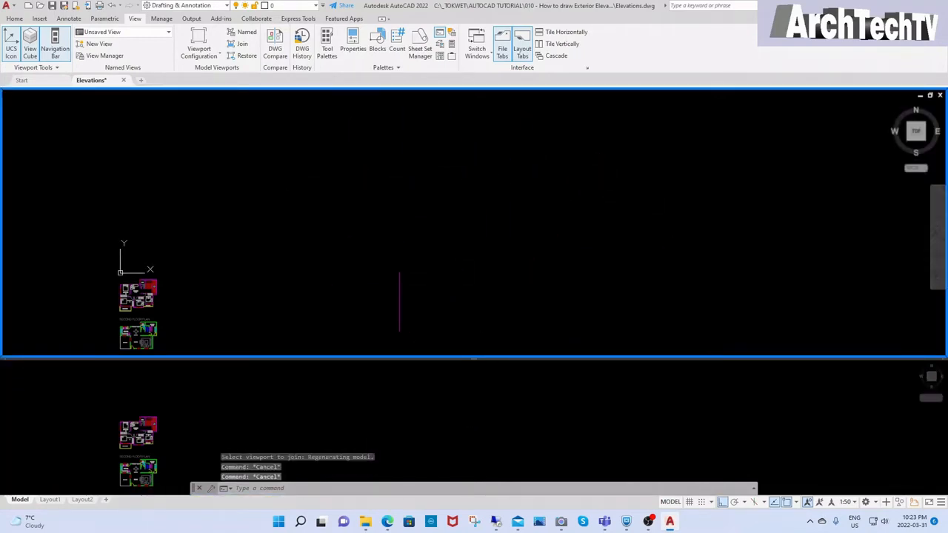
middle_drag(398, 265, 620, 273)
scroll(345, 283, up, 5)
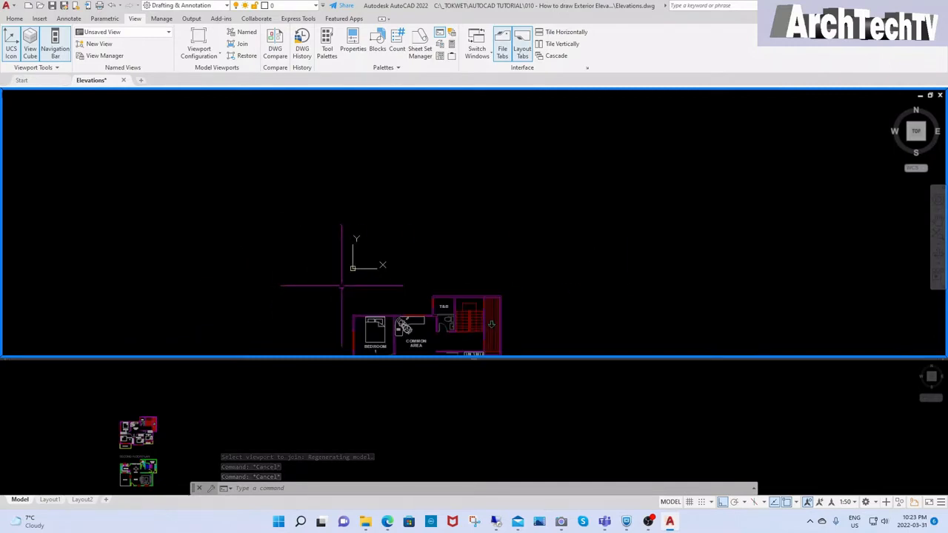
scroll(451, 268, down, 2)
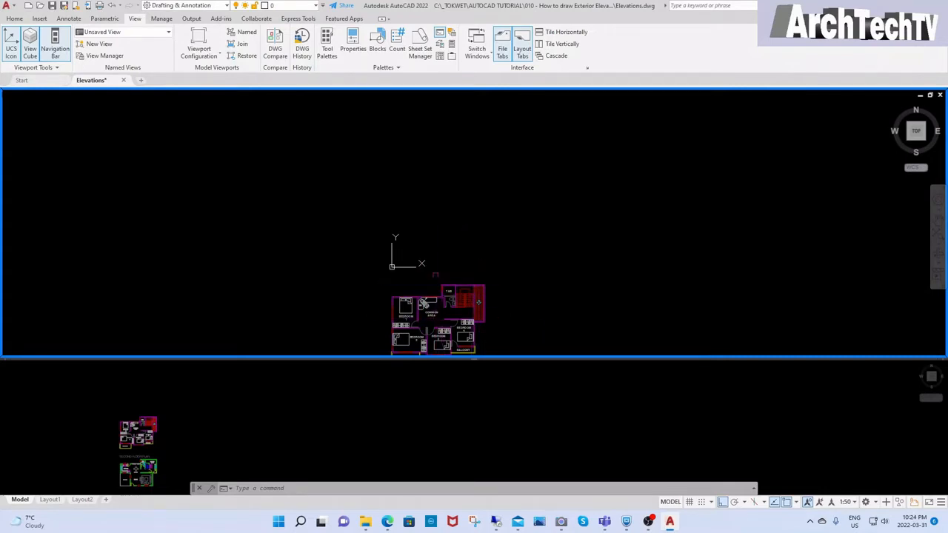
scroll(435, 275, up, 2)
key(Escape)
key(Escape)
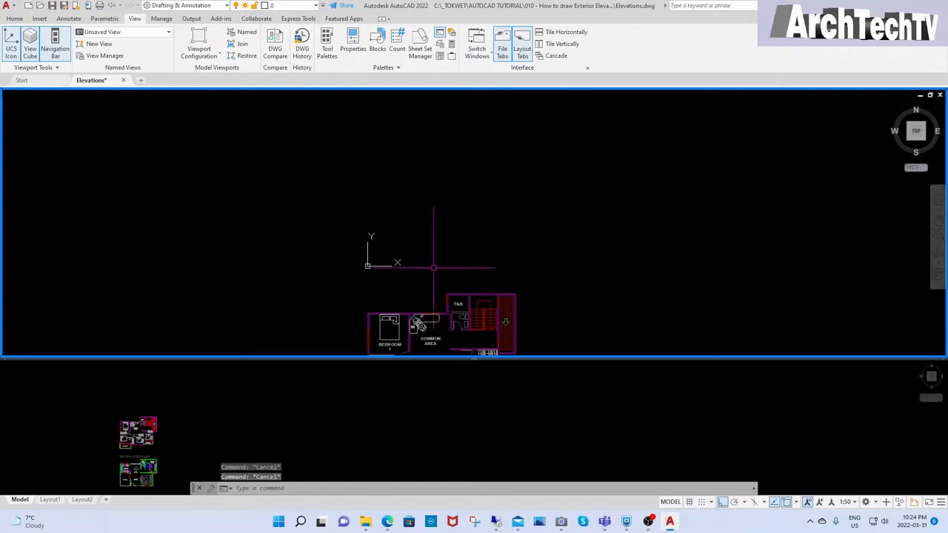
In the lower viewport, frame the front part of the ground floor plan with the garage and living room
click(436, 389)
scroll(392, 427, down, 3)
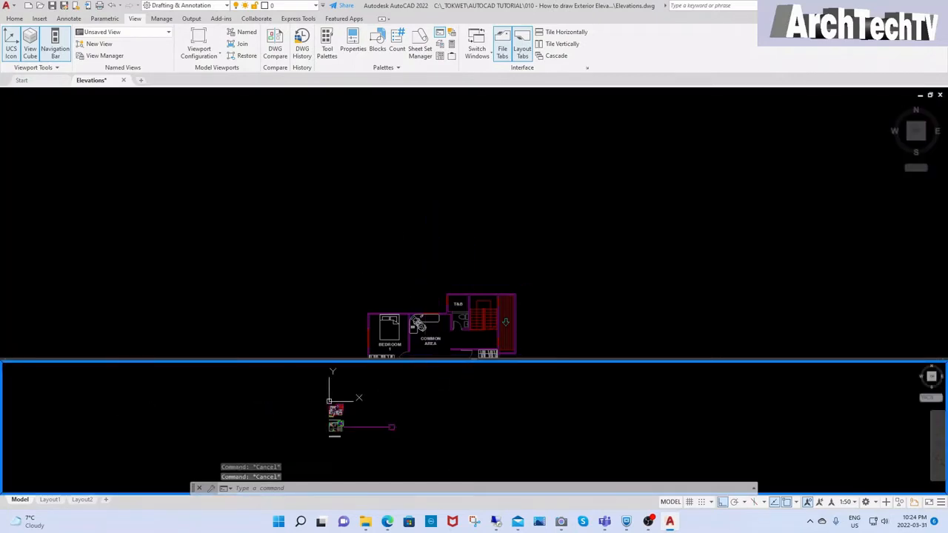
scroll(394, 416, up, 3)
key(Escape)
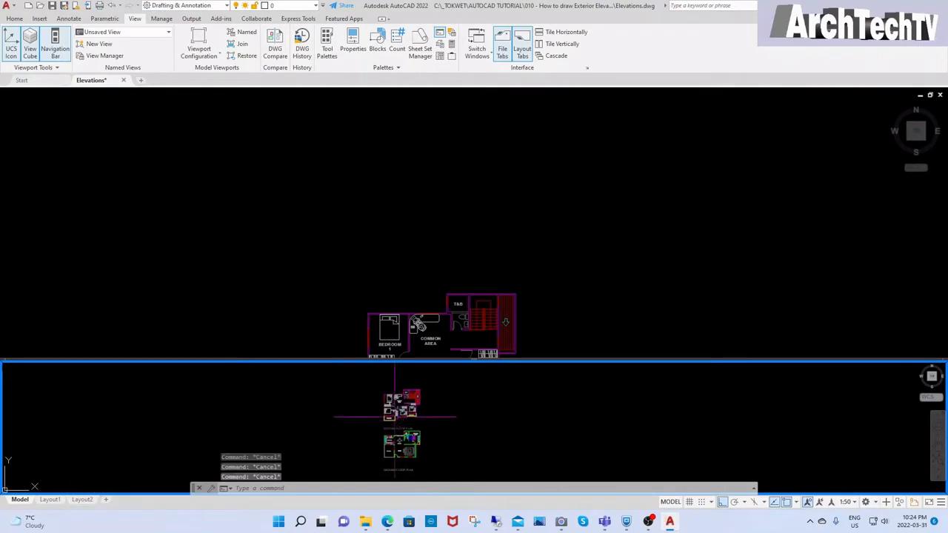
text(z)
key(Return)
click(363, 461)
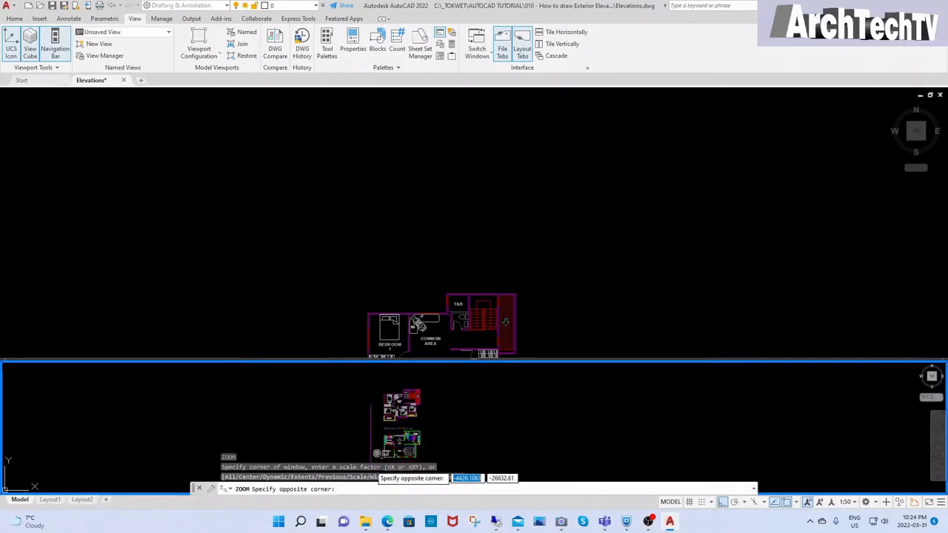
click(427, 440)
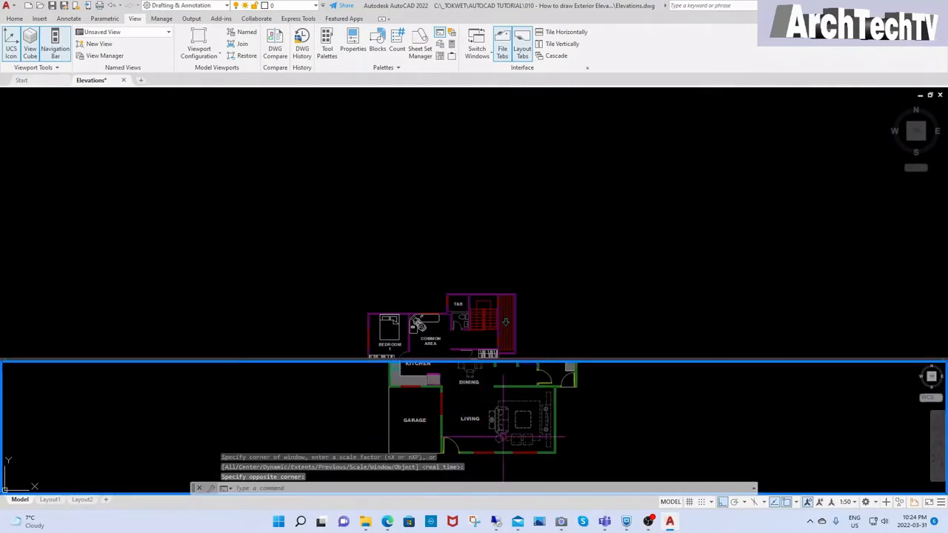
middle_drag(503, 438, 476, 416)
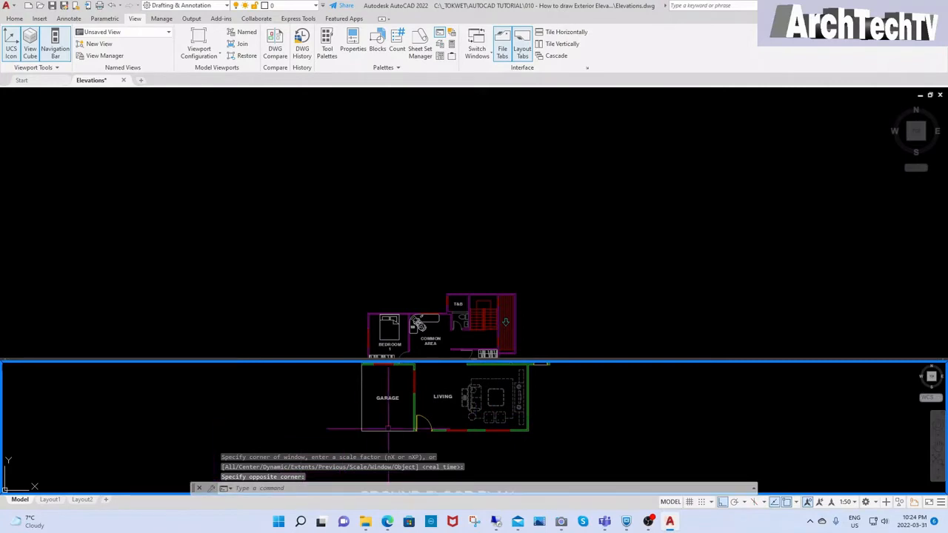
Make the upper viewport current and shift its view to leave room beside the second floor plan
click(511, 285)
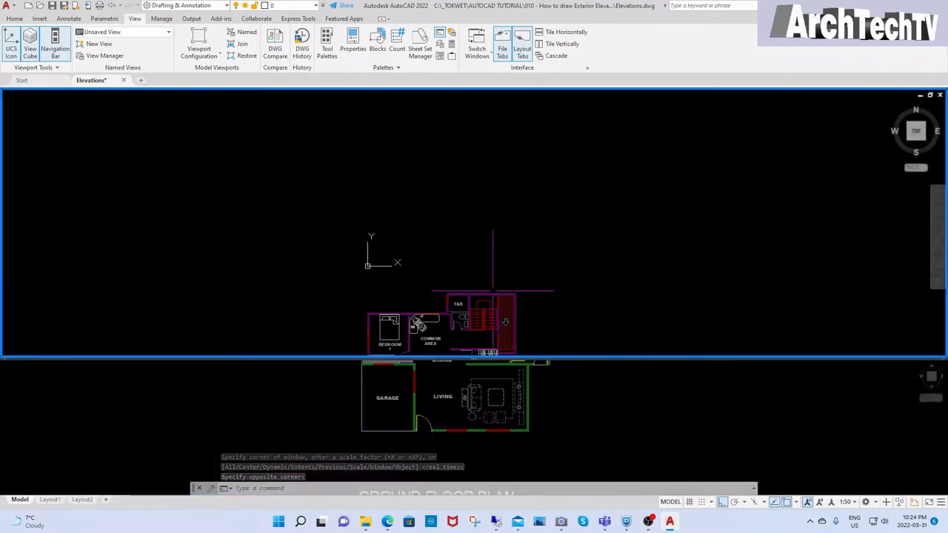
middle_drag(514, 269, 467, 267)
key(Escape)
key(Escape)
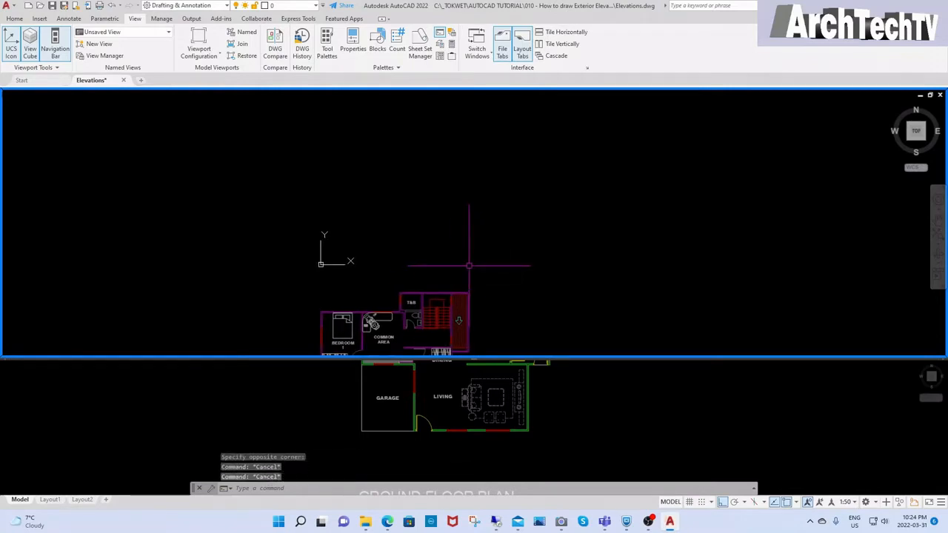
text(l)
key(Return)
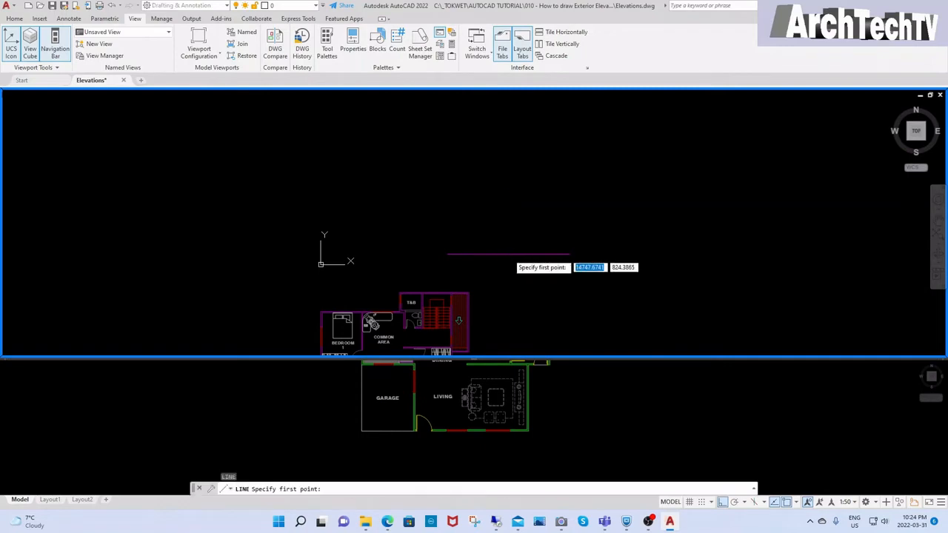
key(Escape)
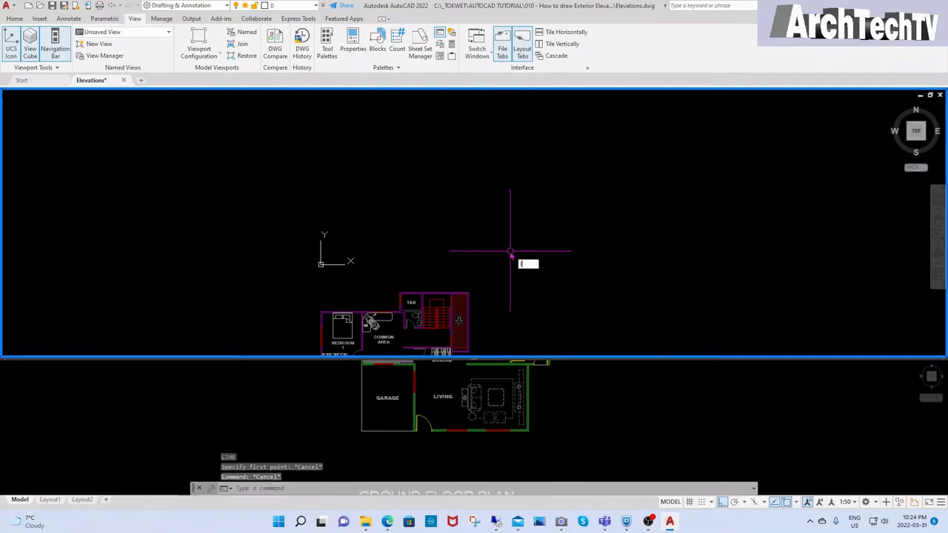
key(Return)
text(@)
key(Return)
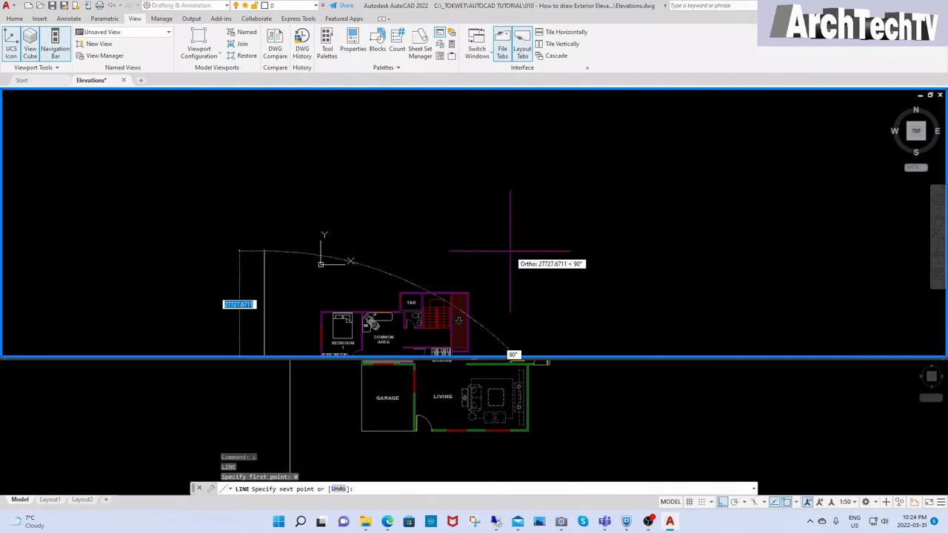
key(Escape)
key(Escape)
scroll(546, 238, down, 2)
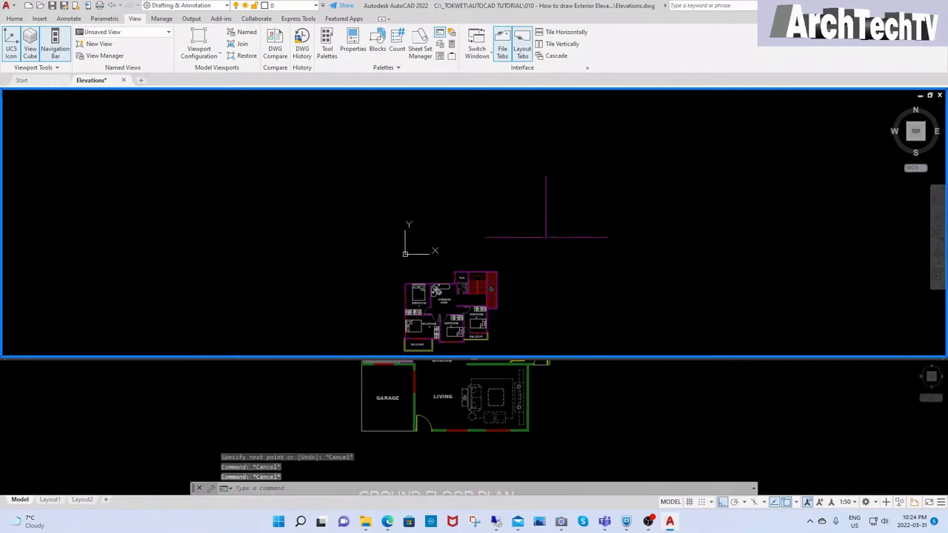
scroll(437, 260, up, 2)
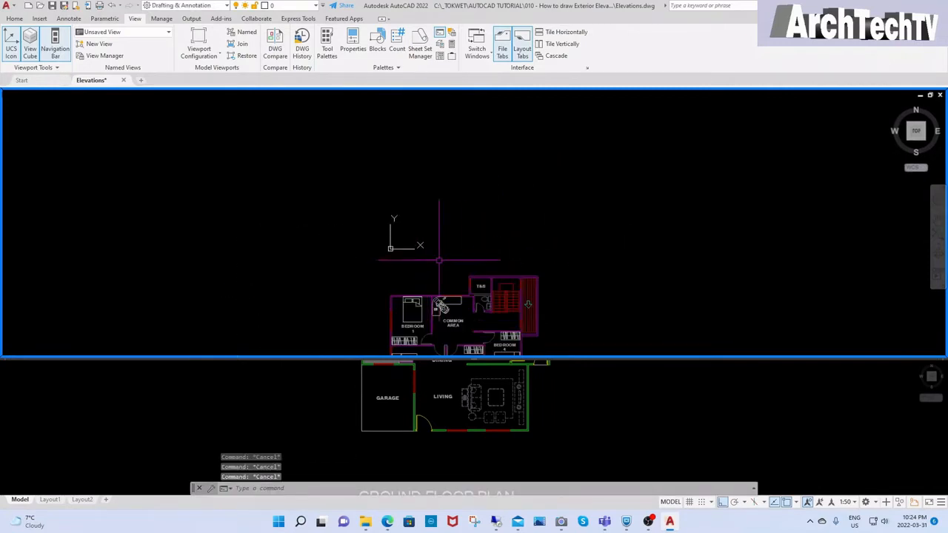
Draw a horizontal ground line about 21,880 long from the origin 0,0,0, above the second floor plan
key(Return)
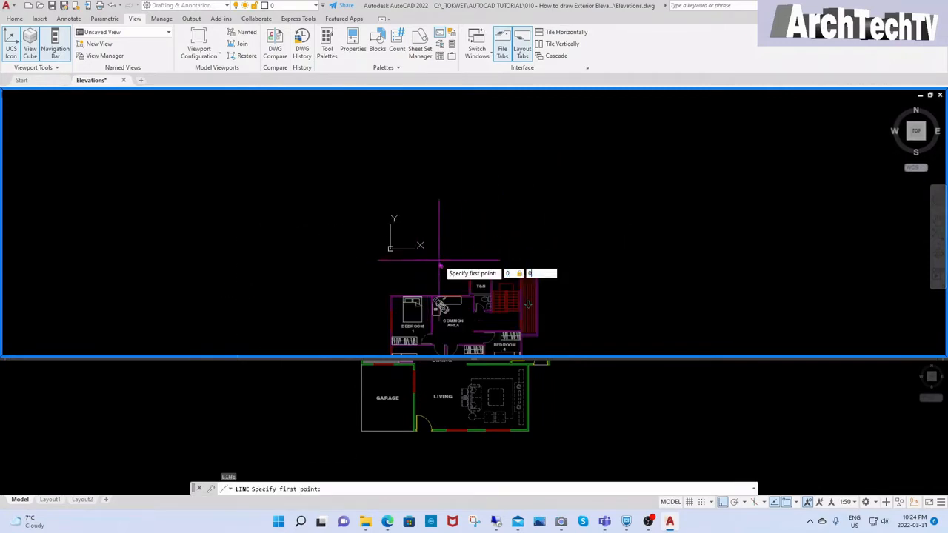
text(0,0,0)
key(Return)
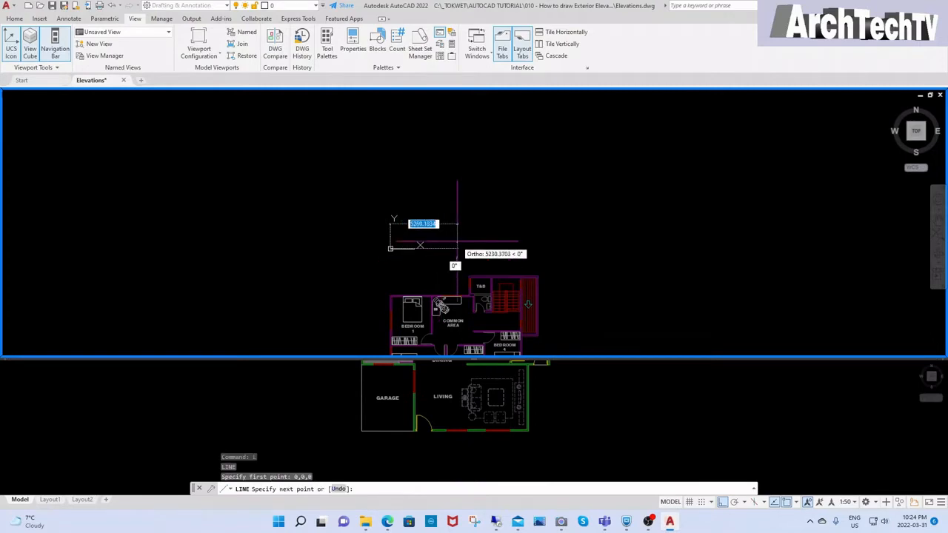
click(668, 248)
key(Return)
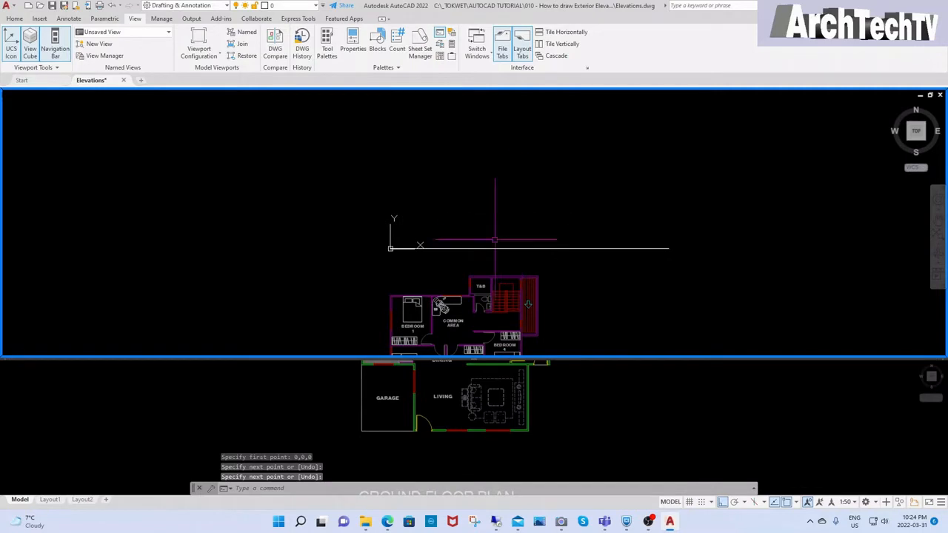
middle_drag(494, 239, 485, 236)
key(Escape)
key(Escape)
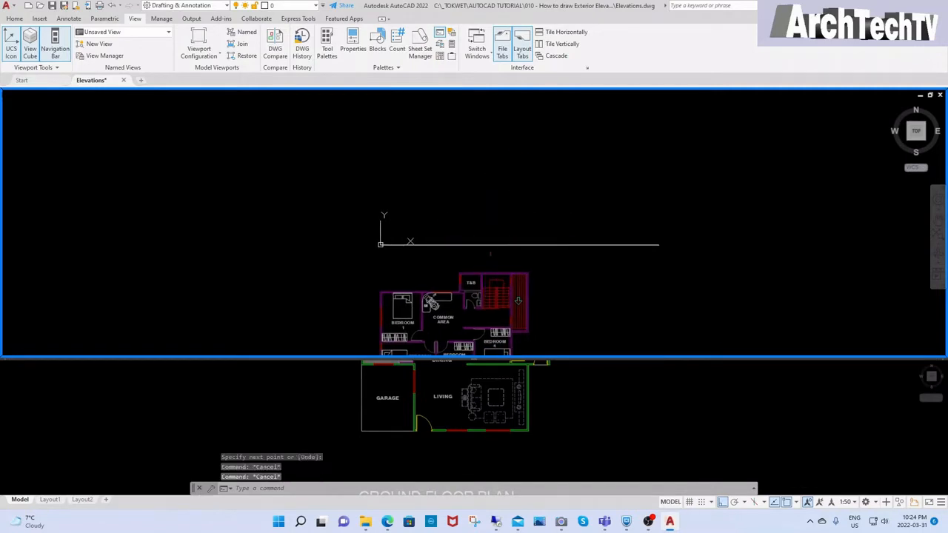
scroll(476, 231, up, 2)
middle_drag(476, 222, 484, 265)
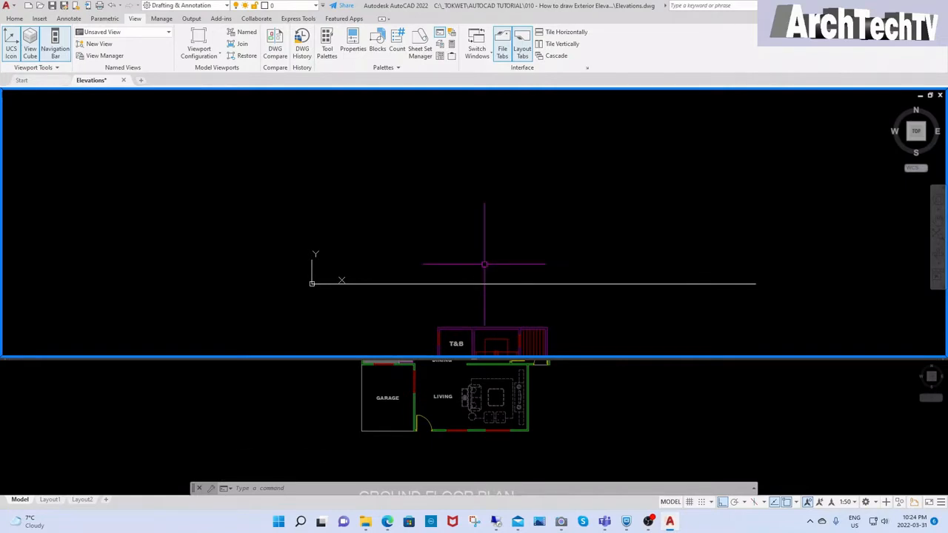
Draw a vertical projection line from the living room's front outer corner on the ground floor plan up past the ground line
click(559, 393)
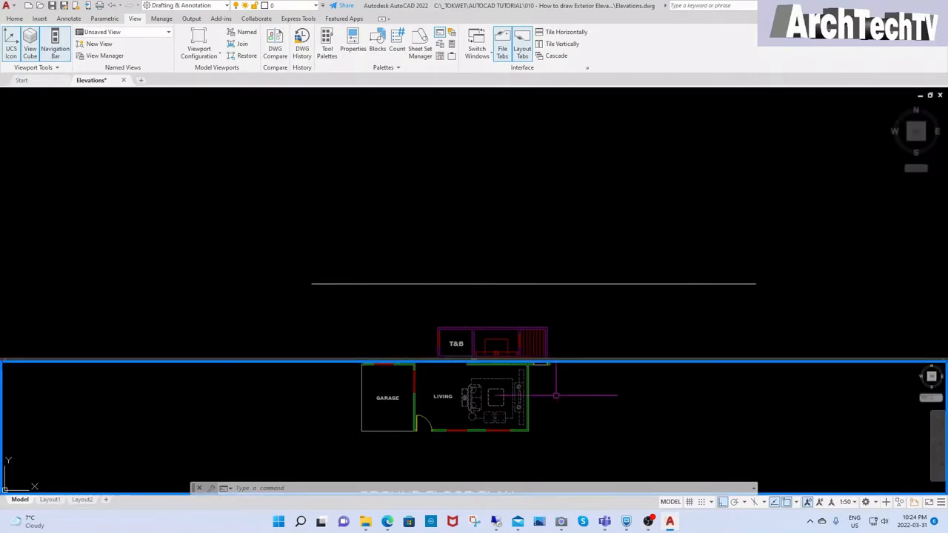
middle_drag(564, 408, 569, 418)
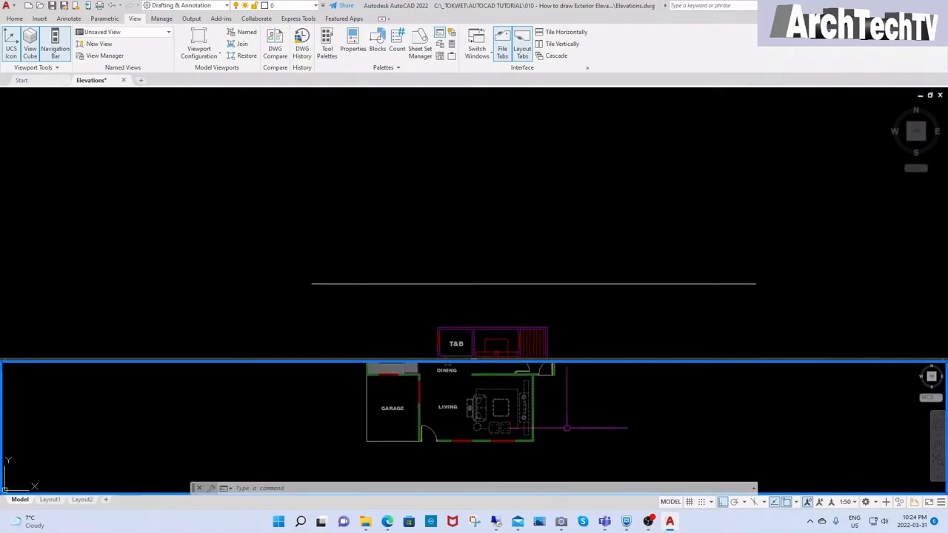
key(Escape)
key(Escape)
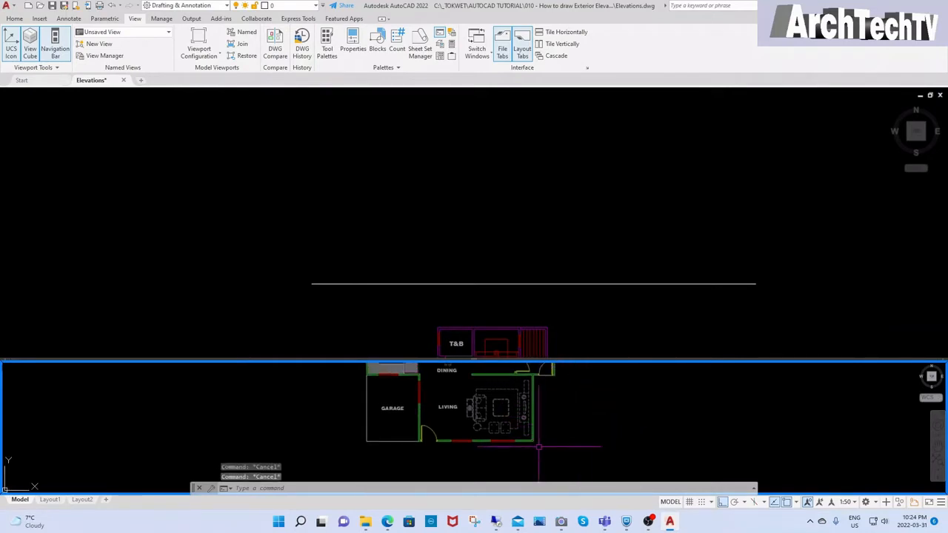
scroll(538, 447, up, 2)
text(l)
key(Return)
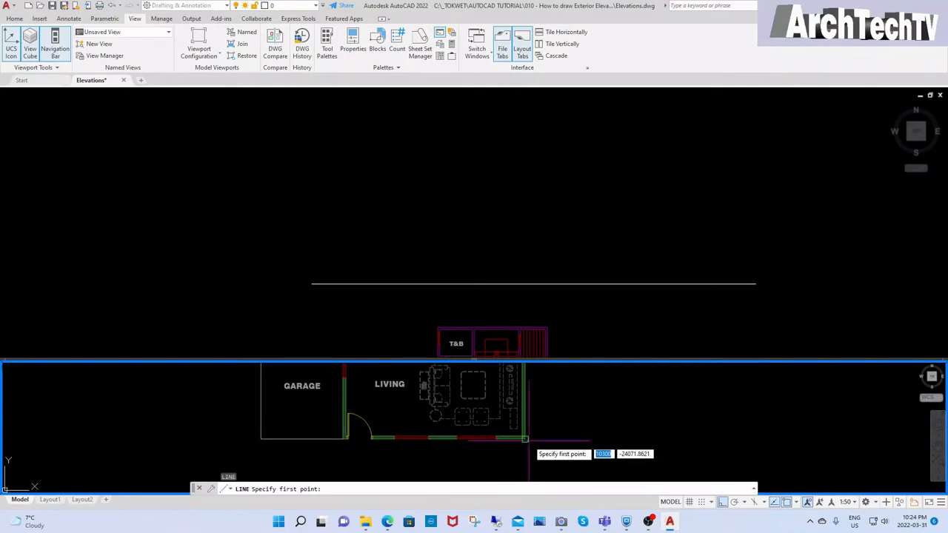
click(527, 436)
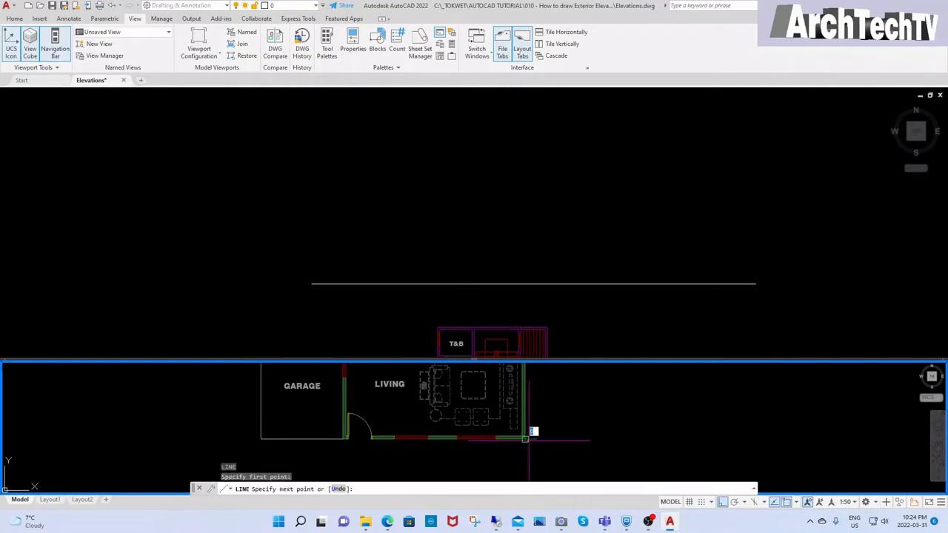
click(531, 244)
click(520, 192)
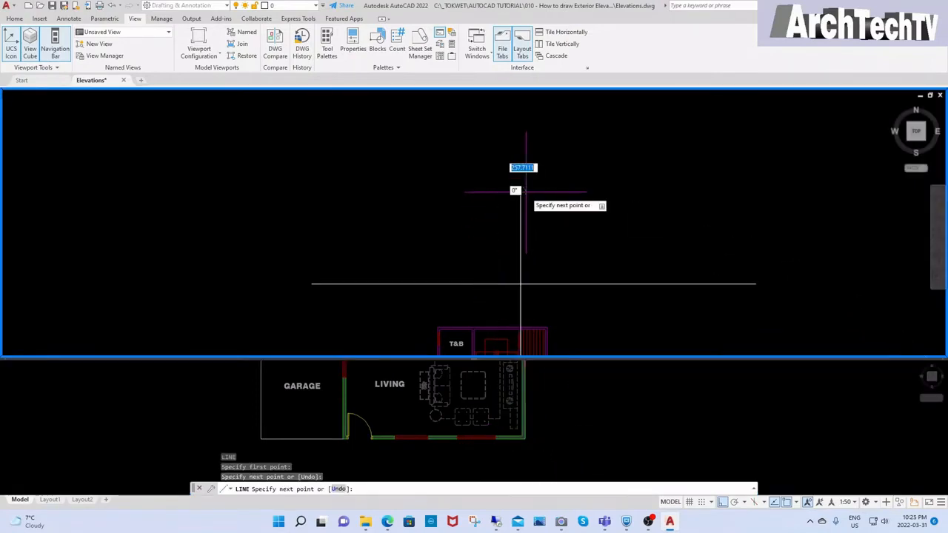
key(Escape)
key(Escape)
Trim off the part of the living room corner projection line that lies below the ground line
scroll(530, 281, up, 4)
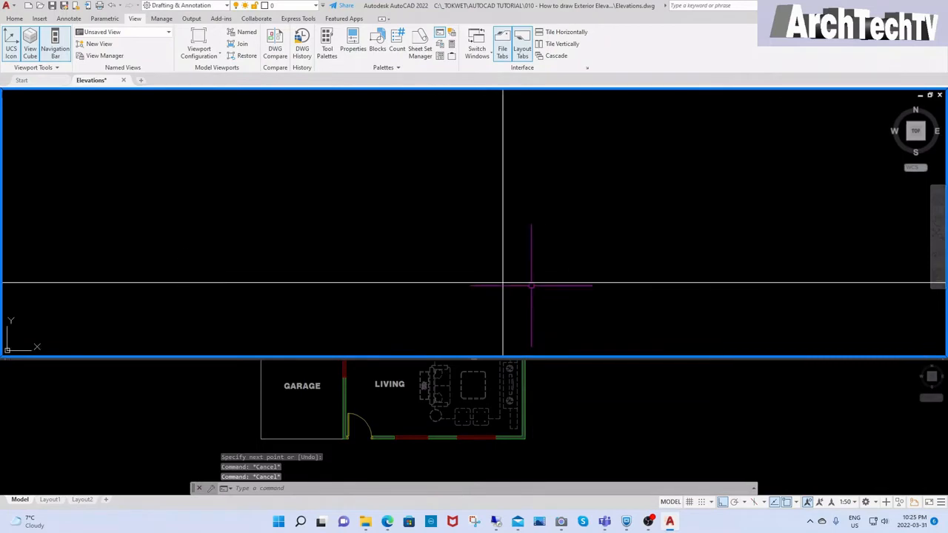
text(tr)
key(Return)
click(503, 287)
scroll(555, 286, down, 2)
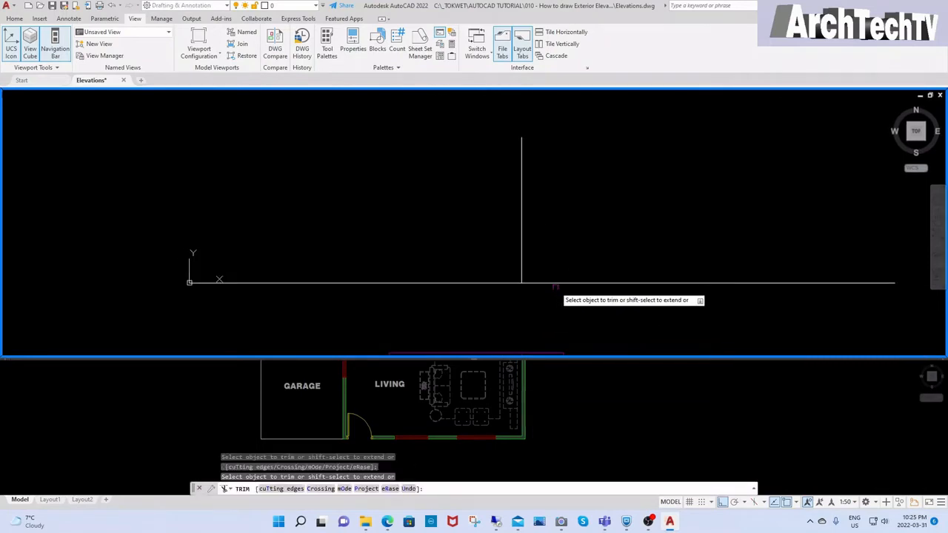
key(Return)
Project a vertical line from the front corner of the wall between garage and living room up past the ground line
click(556, 413)
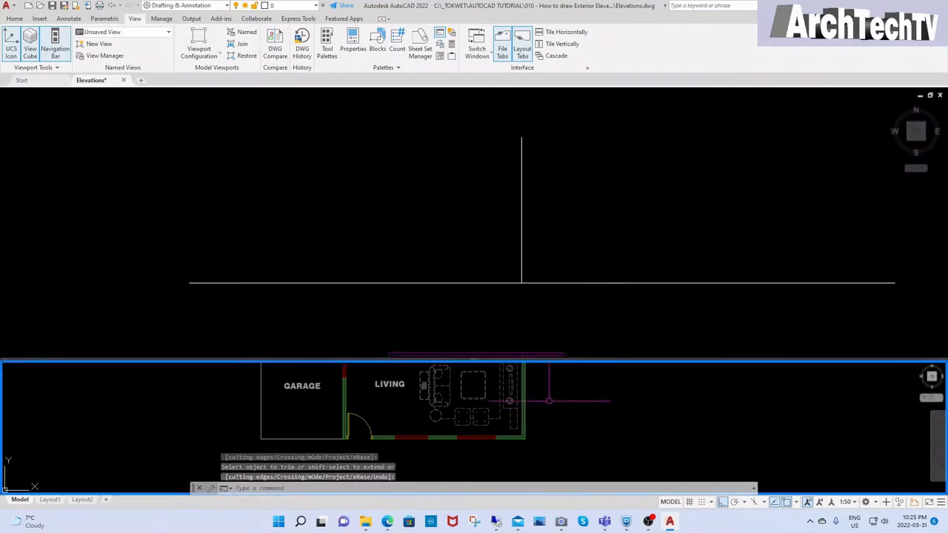
text(l)
key(Return)
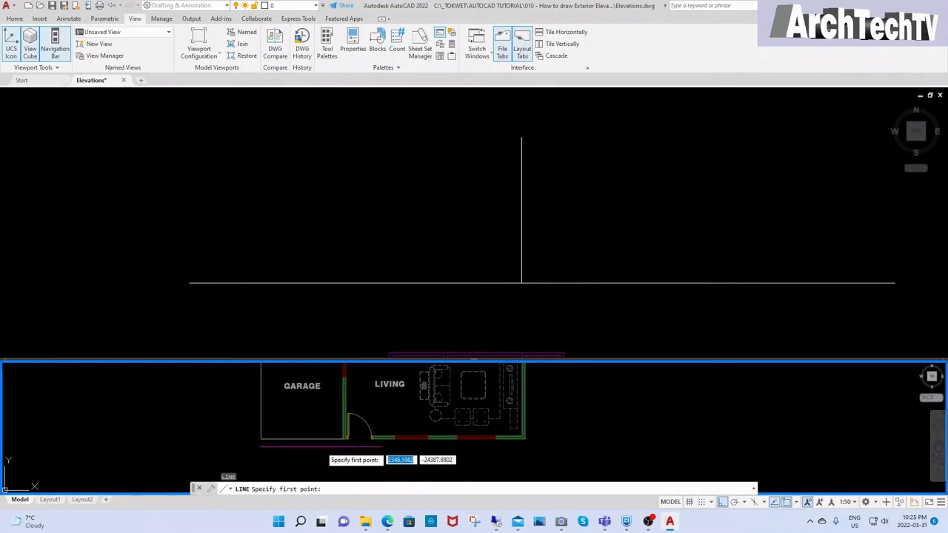
scroll(326, 446, up, 4)
click(365, 427)
click(372, 243)
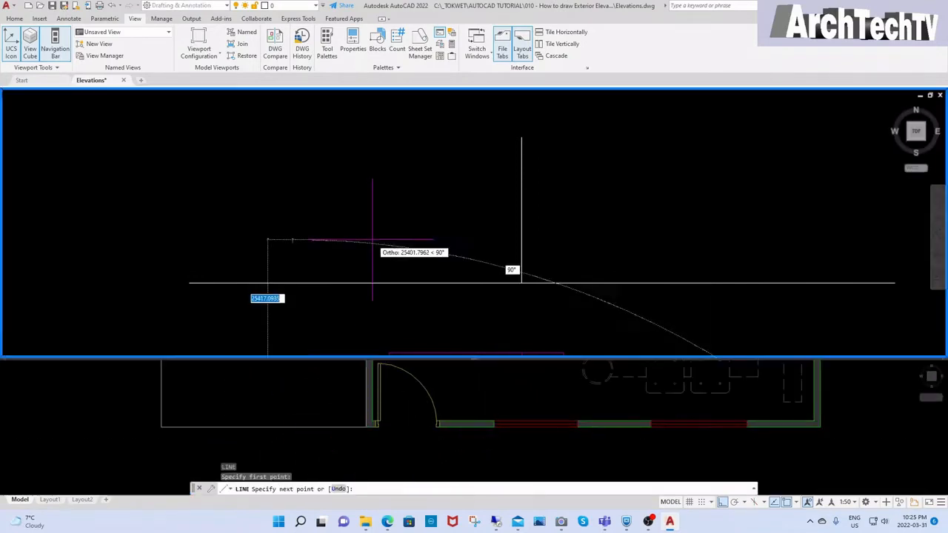
click(360, 219)
key(Return)
middle_drag(355, 249, 385, 260)
key(Escape)
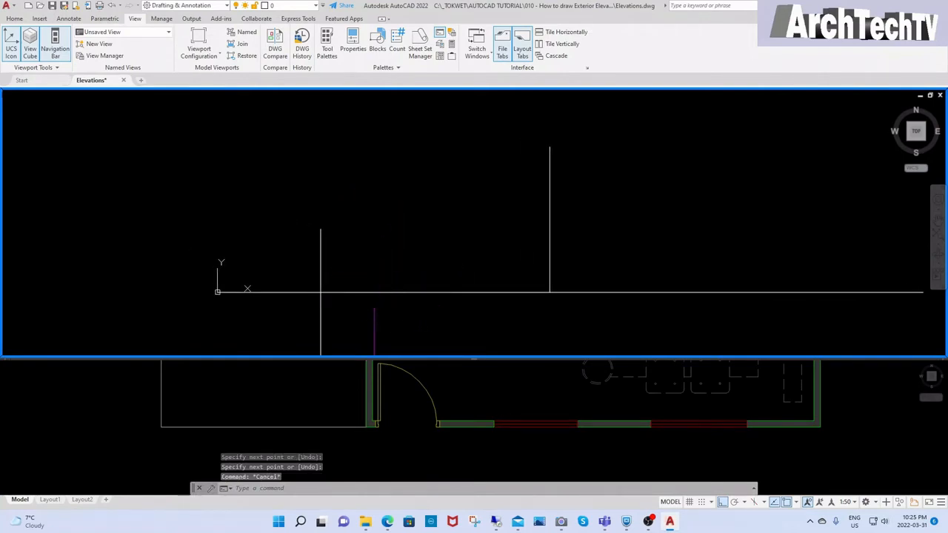
Trim the garage-side wall projection line back to the ground line
text(tr)
key(Return)
scroll(411, 318, down, 2)
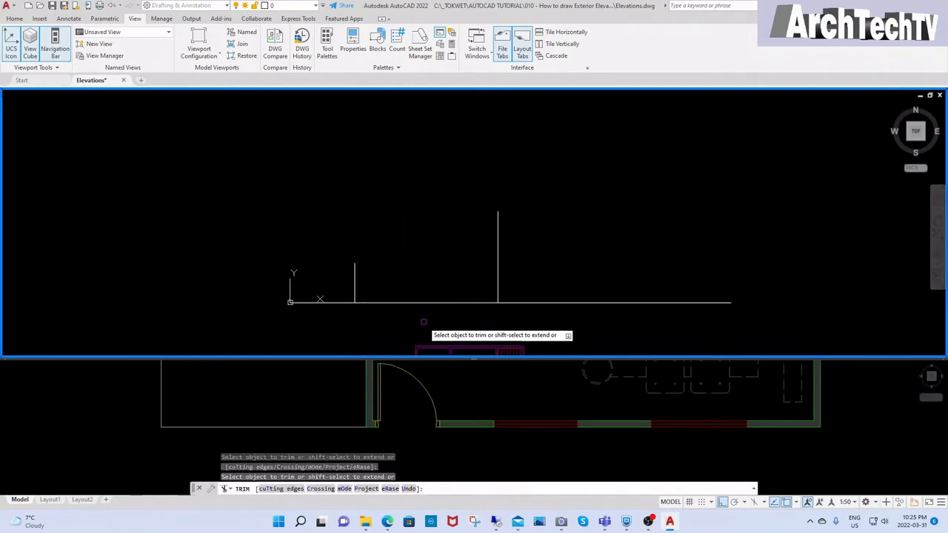
key(Escape)
Project a vertical line from the outer edge of the entrance door frame on the garage side past the ground line
click(443, 405)
key(Escape)
scroll(384, 430, up, 2)
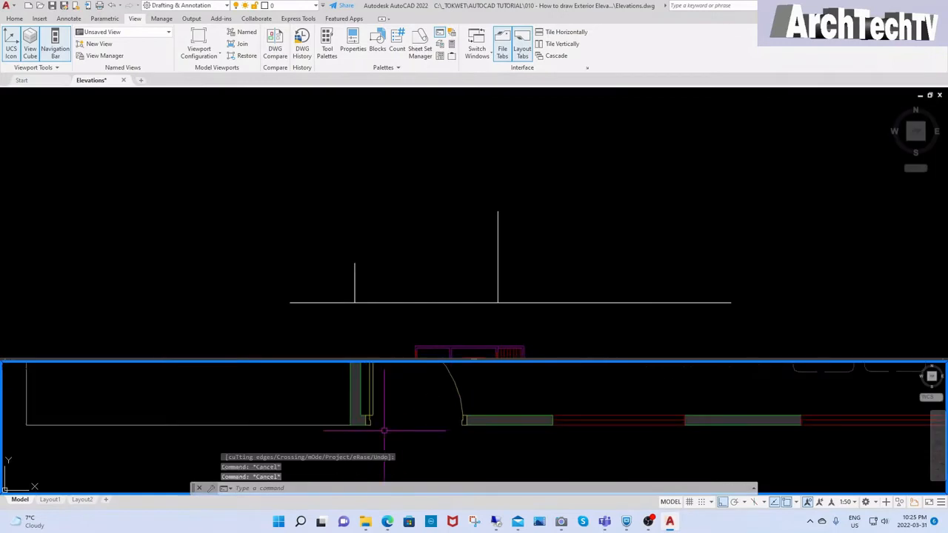
scroll(387, 430, up, 2)
text(l)
key(Return)
click(351, 423)
click(386, 270)
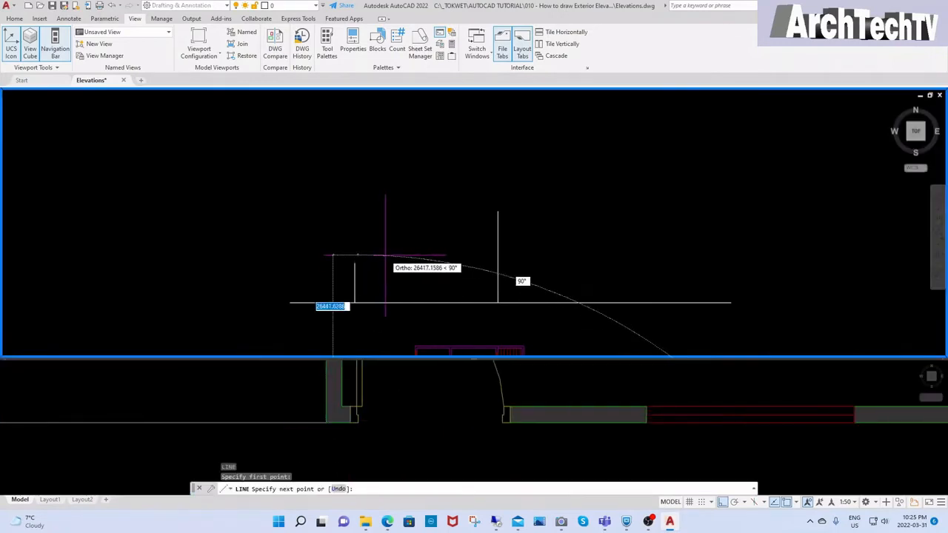
click(386, 255)
key(Return)
Copy the door frame projection line 50 across to the inner edge of the same door jamb
click(395, 390)
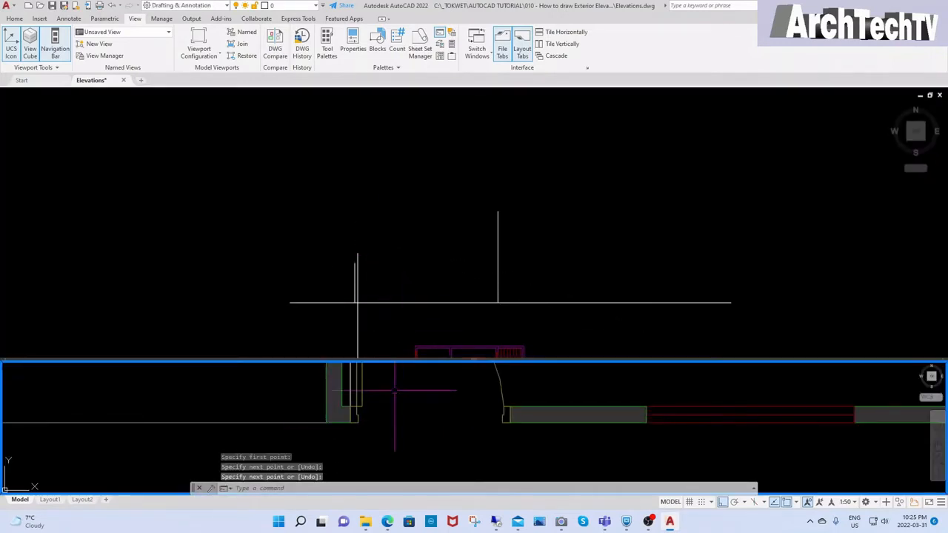
text(co)
key(Return)
click(358, 400)
key(Return)
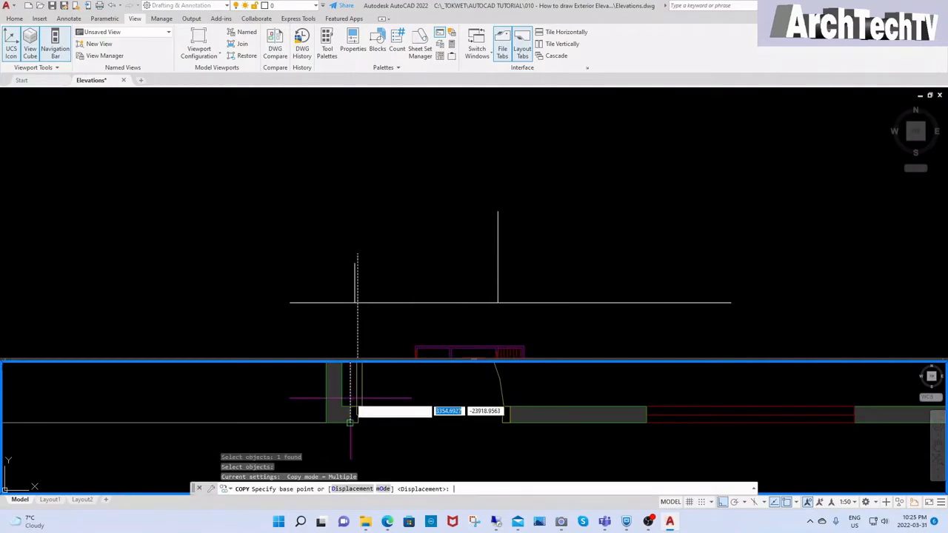
click(355, 423)
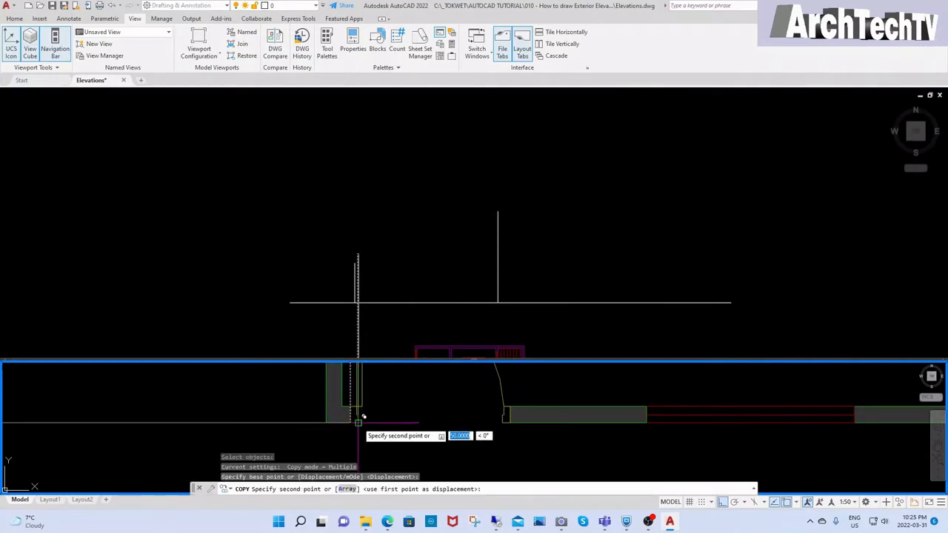
key(Escape)
key(Escape)
key(Escape)
Copy both door jamb projection lines together to the opposite jamb of the entrance door
text(c)
key(Return)
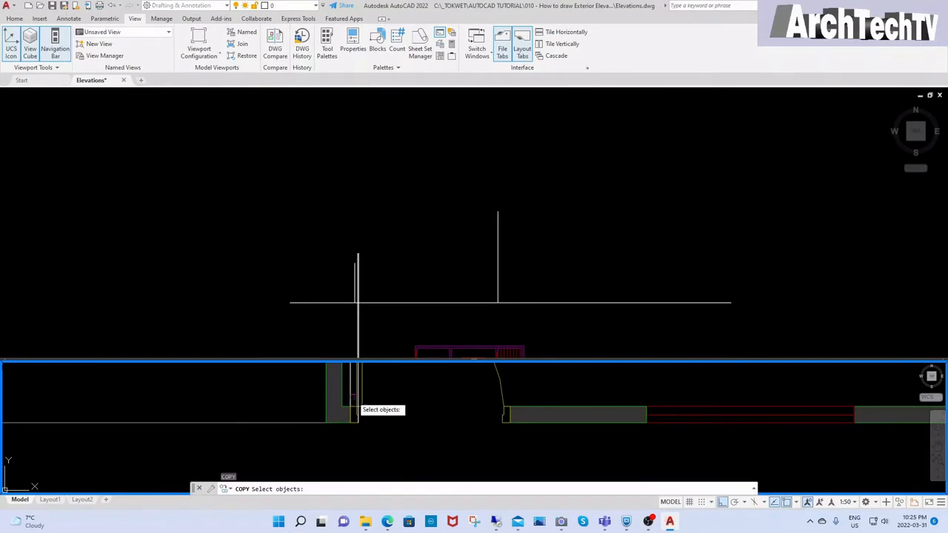
click(358, 399)
scroll(370, 404, up, 2)
click(350, 420)
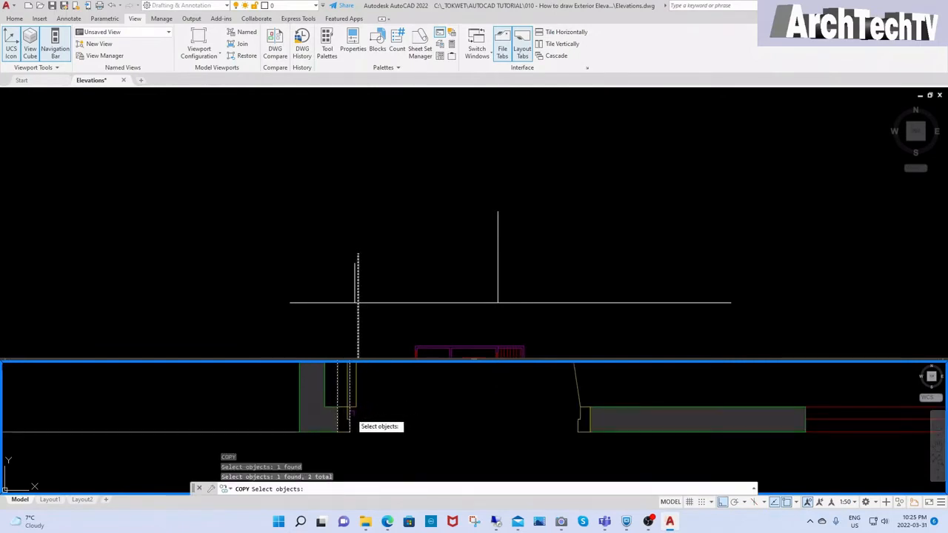
key(Return)
click(348, 431)
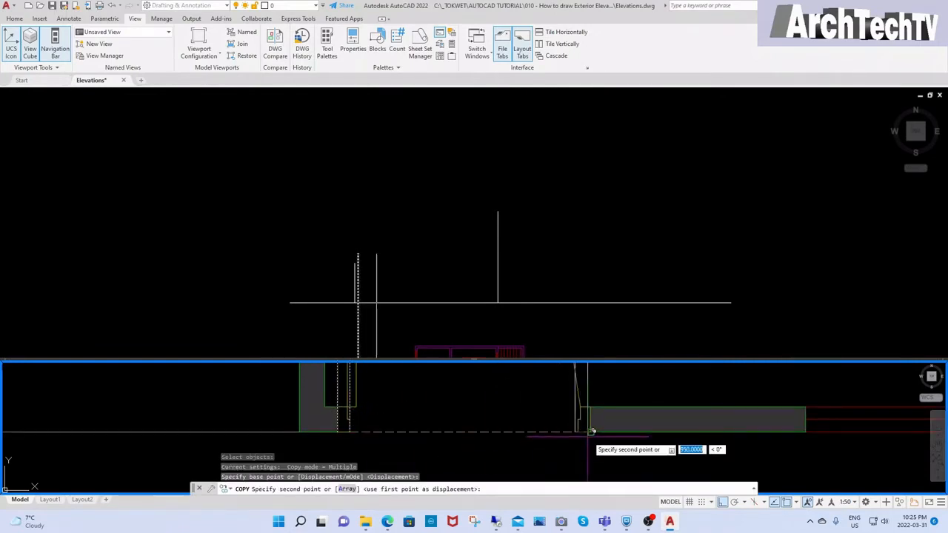
click(588, 431)
click(560, 254)
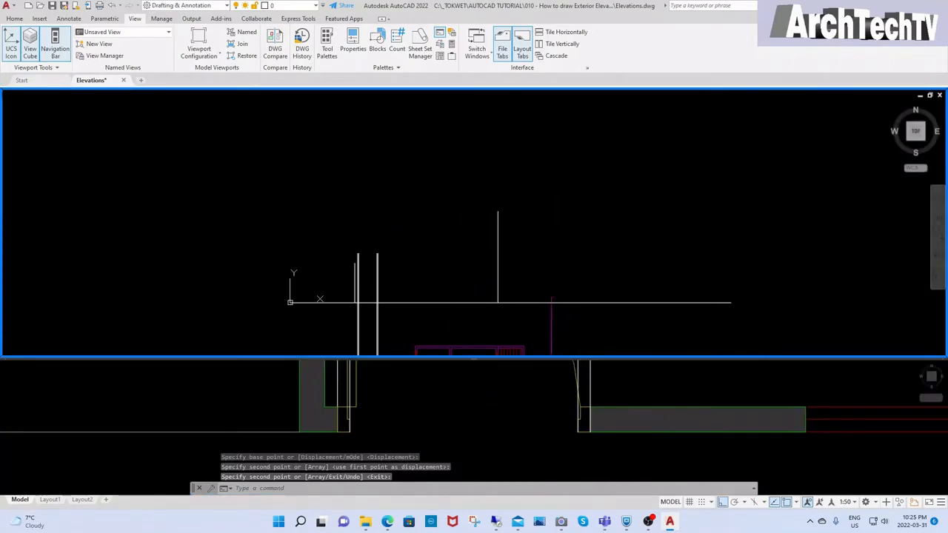
key(Return)
Offset the ground line upward by 3000
text(o)
key(Return)
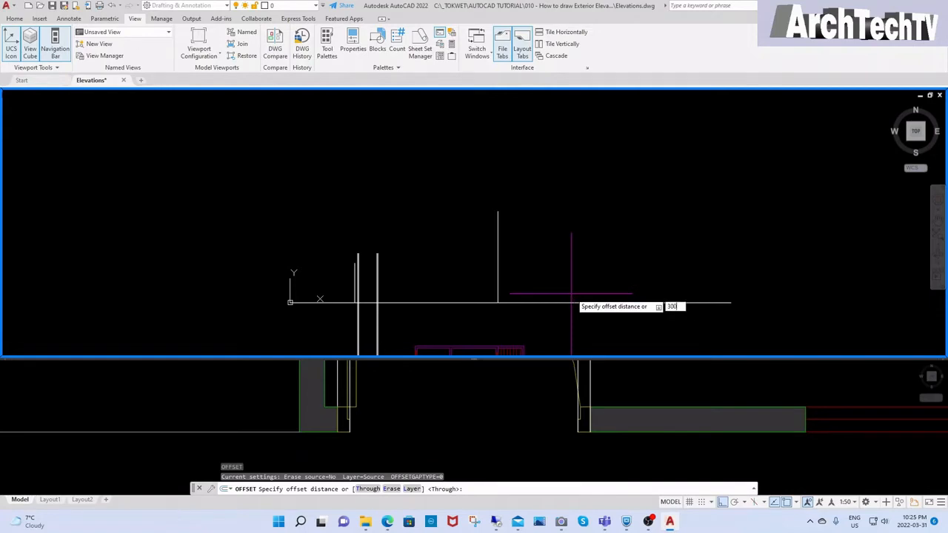
text(3000)
key(Return)
click(562, 301)
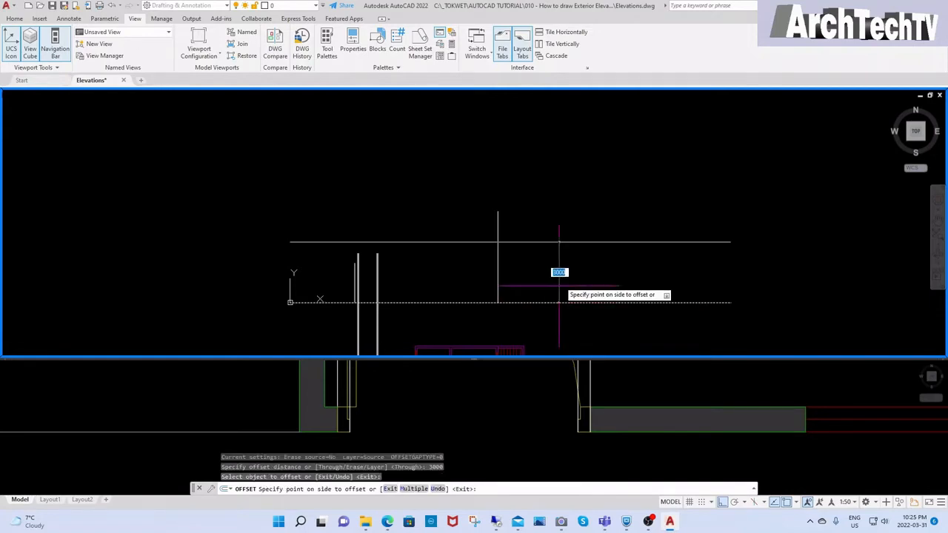
click(561, 280)
key(Return)
key(Escape)
key(Escape)
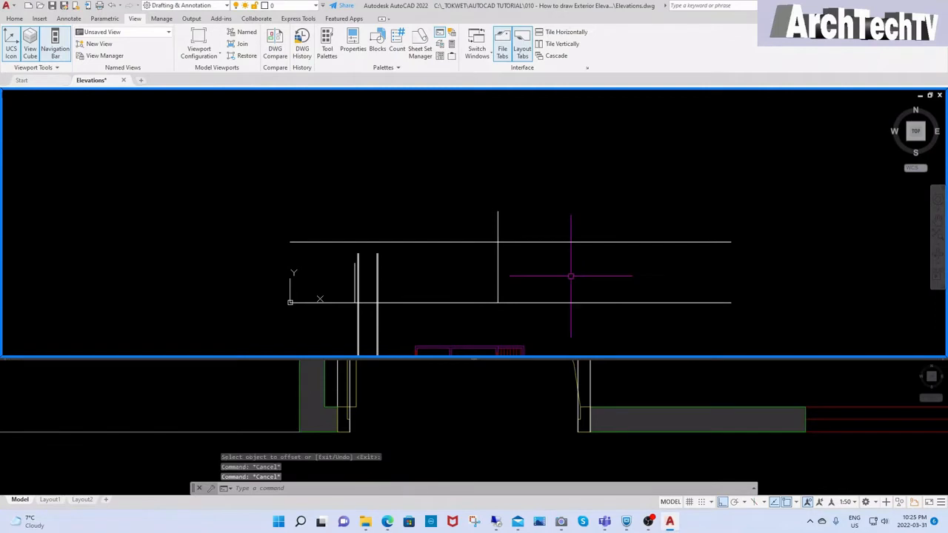
Show the object properties and inspect the start and end Y coordinates of the line offset above the ground line
key(ctrl+1)
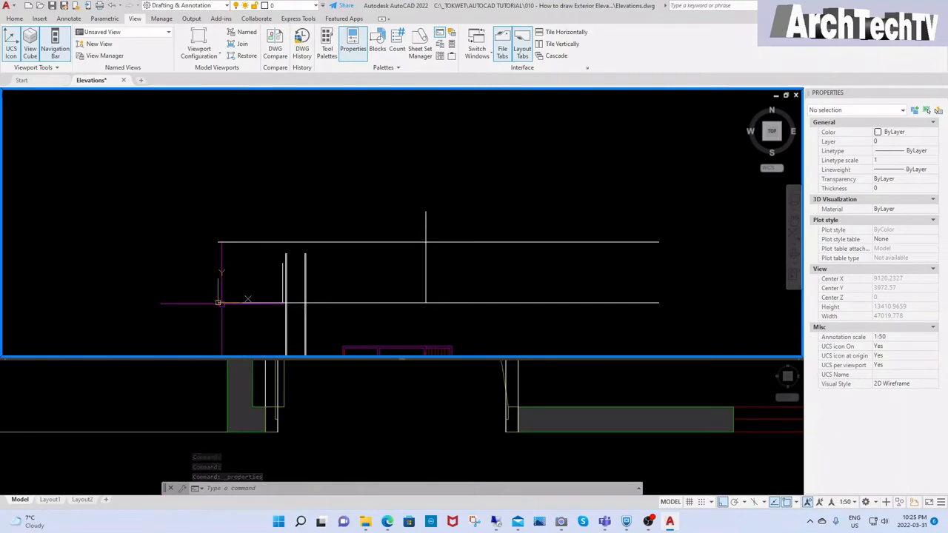
key(Escape)
key(Escape)
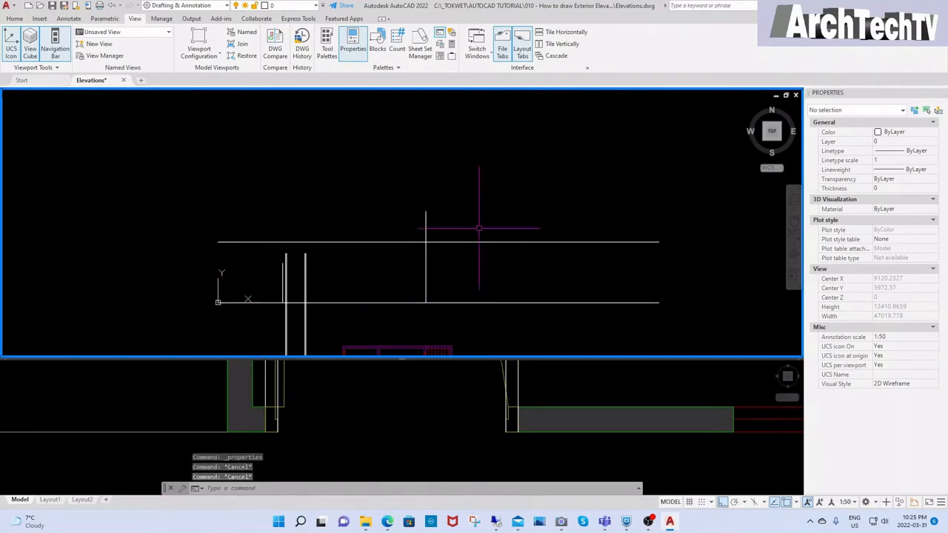
click(495, 222)
click(463, 252)
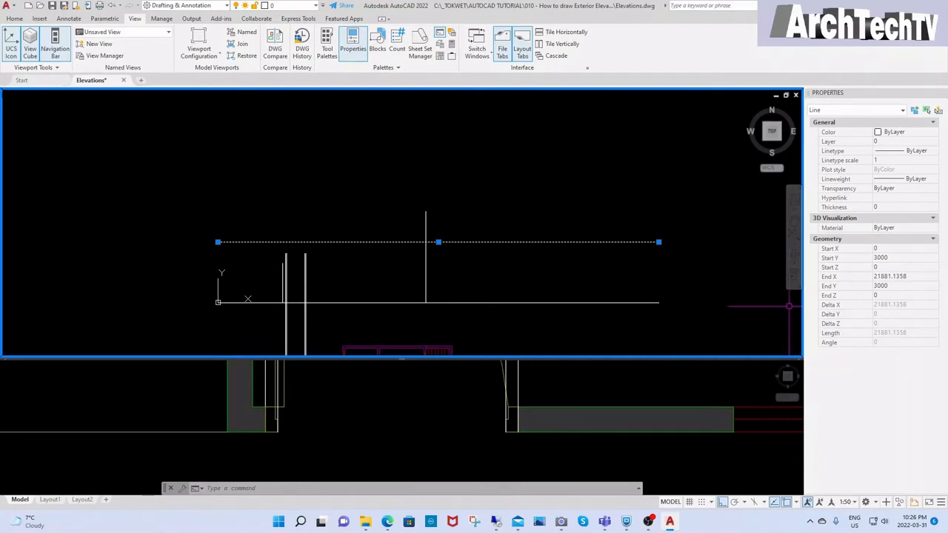
click(880, 287)
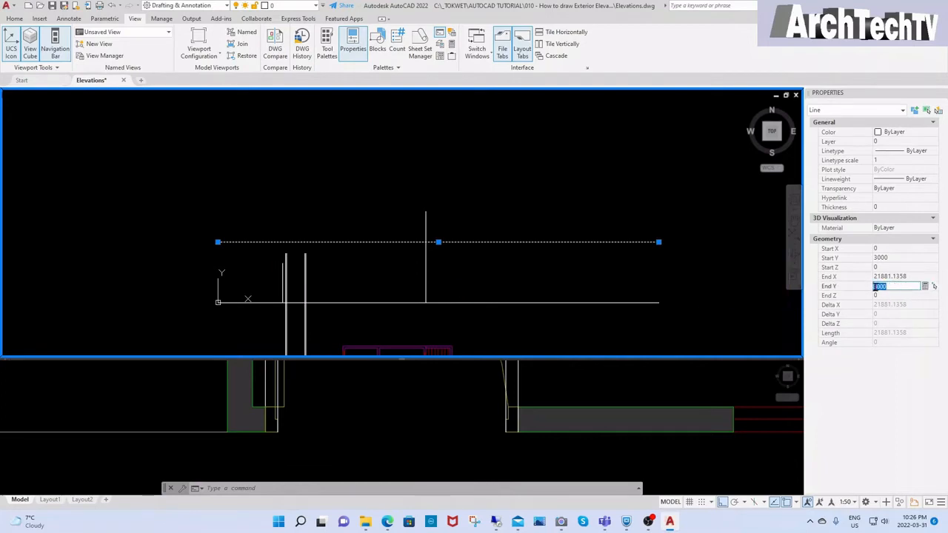
key(Escape)
key(Escape)
click(673, 235)
click(605, 250)
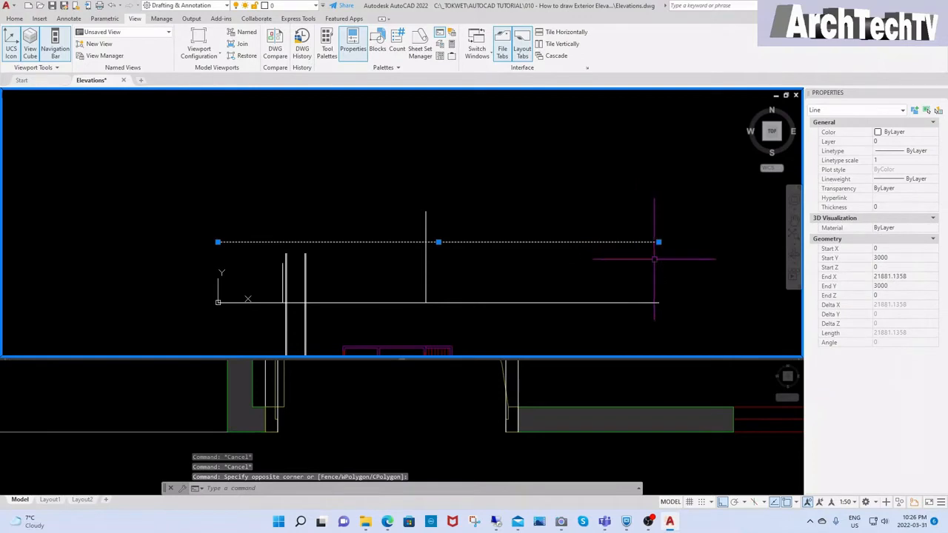
Add a linear dimension between the endpoints of the ground line and the level line above it
key(Escape)
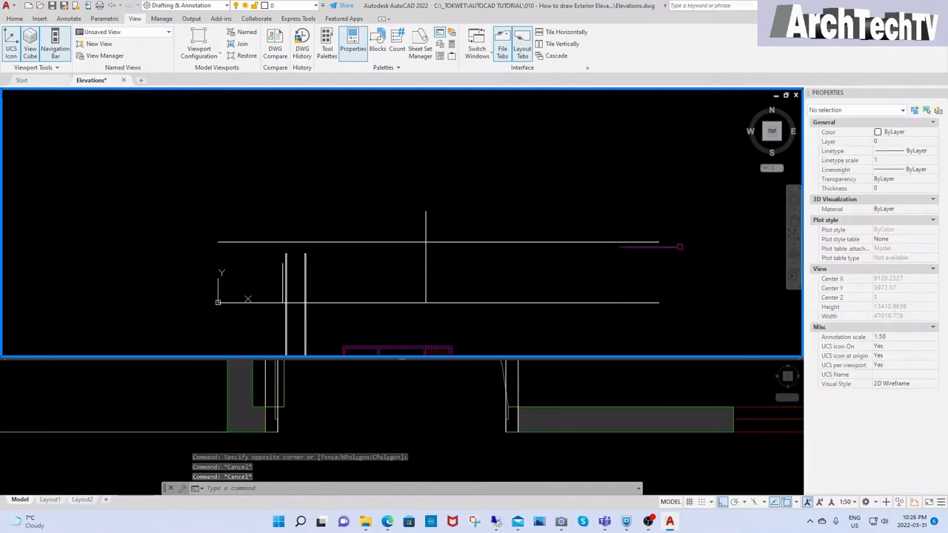
text(ve)
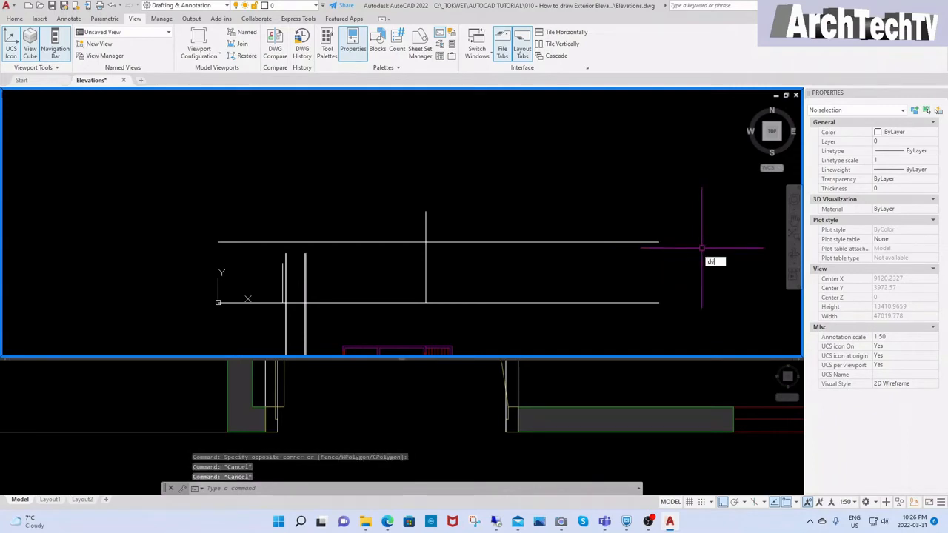
key(space)
click(660, 242)
click(659, 302)
click(674, 274)
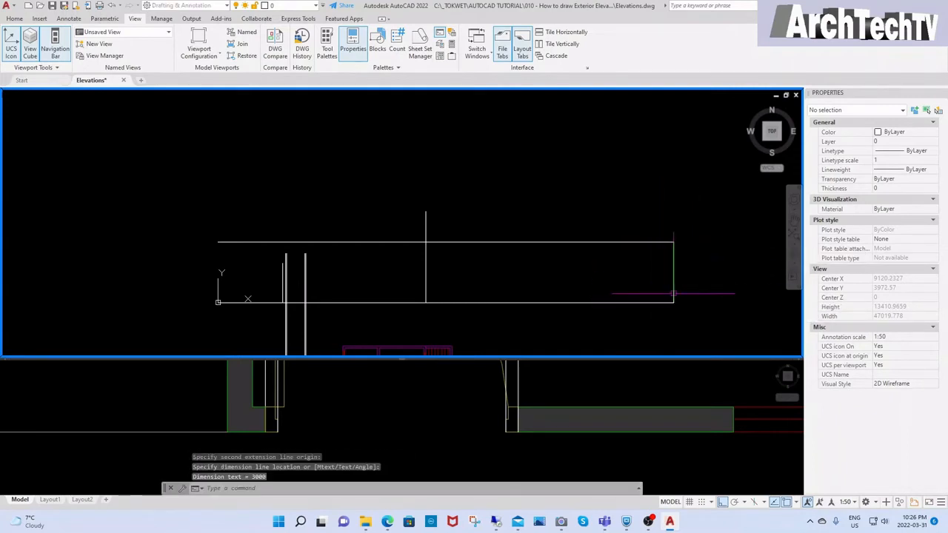
Erase the vertical dimension between the ground line and the level line
key(Escape)
key(Escape)
text(e)
key(space)
click(686, 265)
click(635, 271)
key(space)
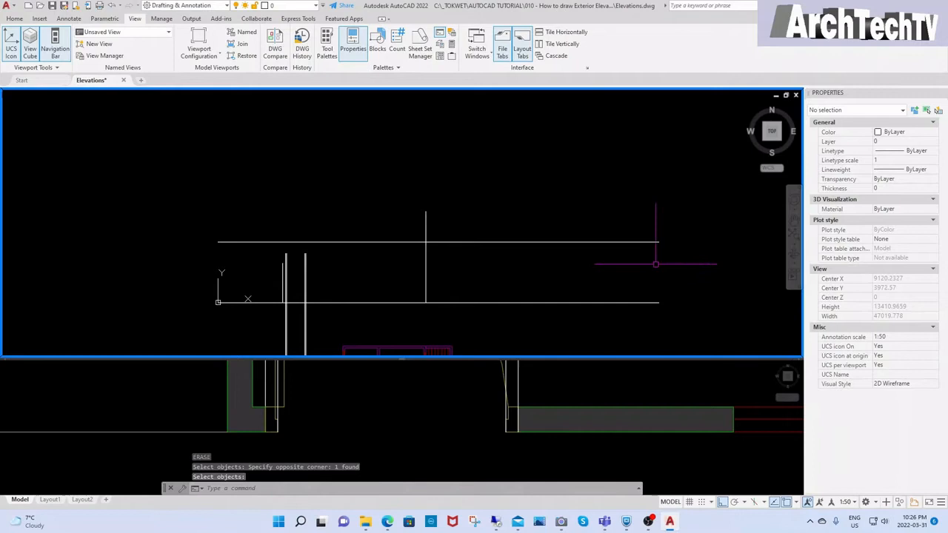
Check the start and end Y coordinates of the level line above the ground line
click(721, 230)
click(625, 254)
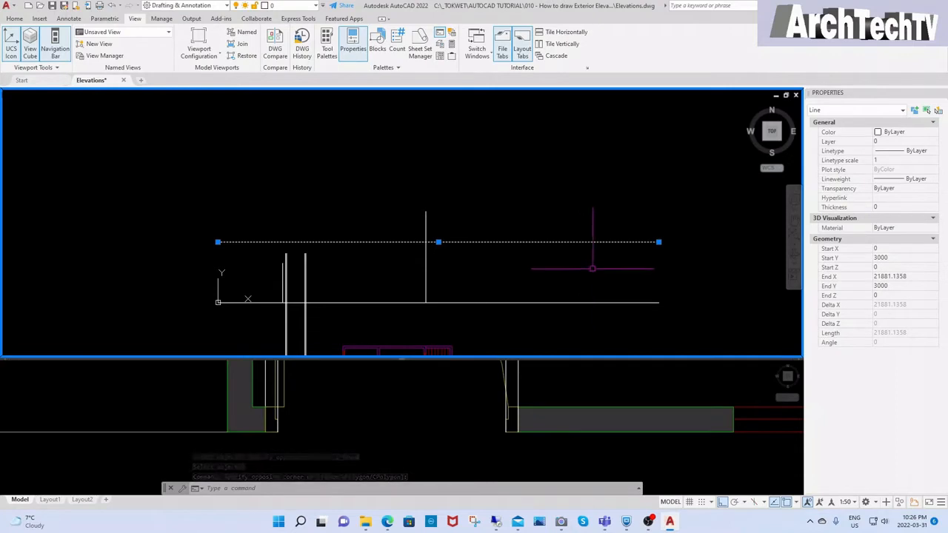
key(Escape)
key(Escape)
Trim off the parts of the entrance door projection lines that extend below the ground line
middle_drag(536, 279, 612, 270)
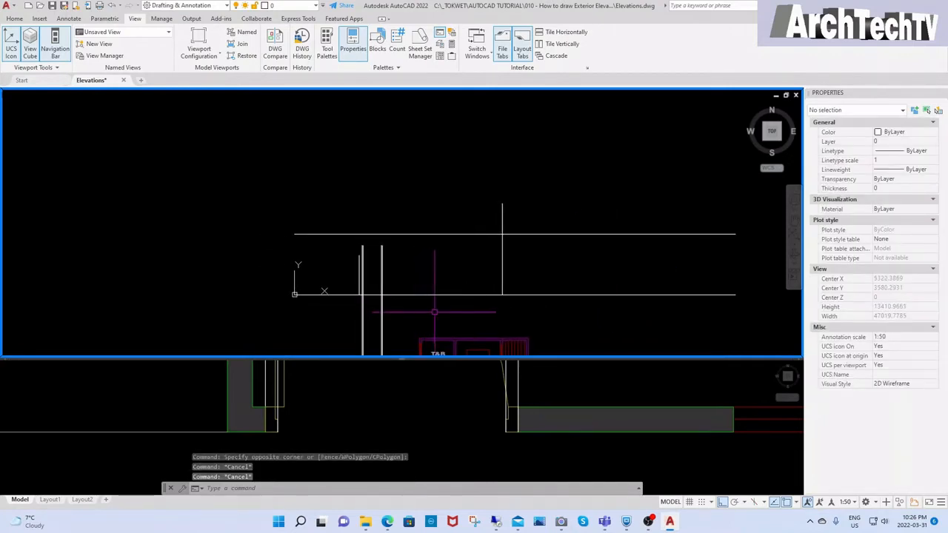
scroll(432, 300, up, 2)
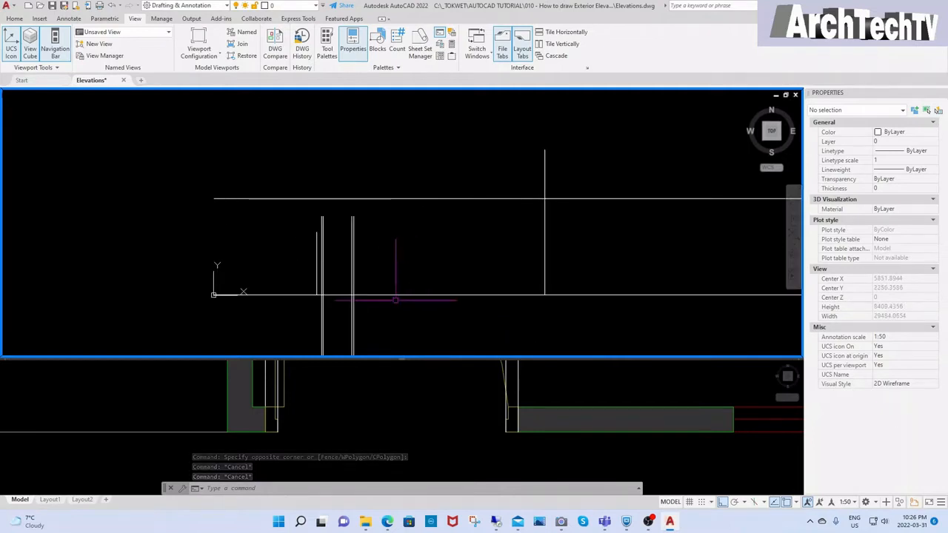
text(tr)
key(Return)
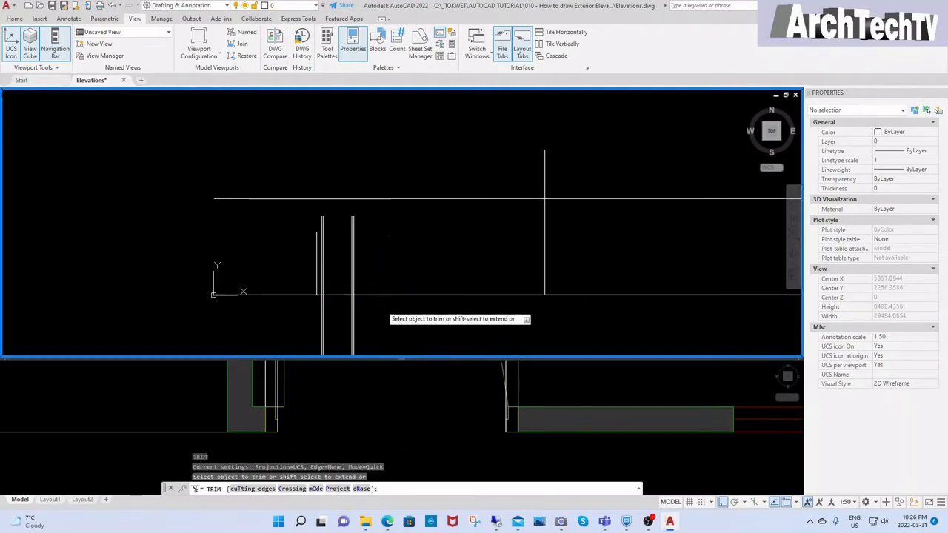
click(382, 306)
click(303, 311)
key(Return)
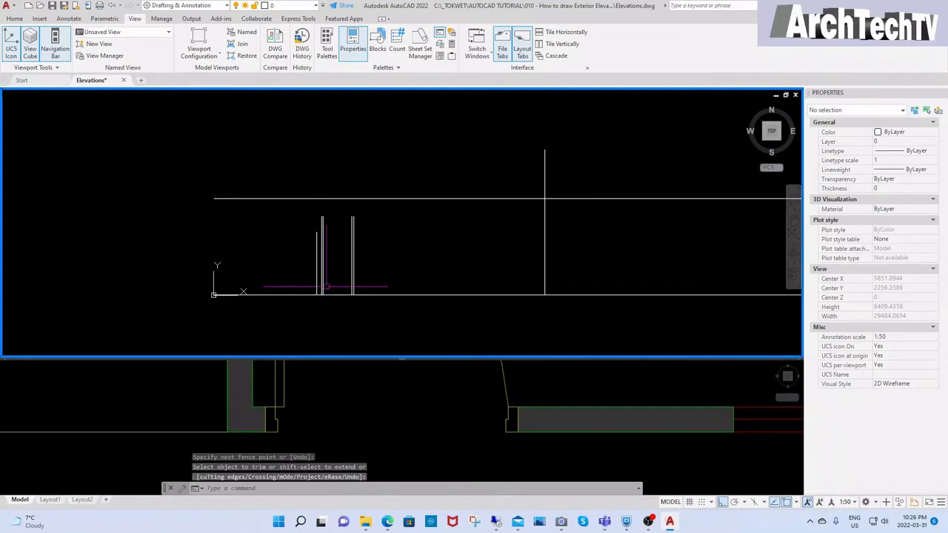
Offset the ground line upward by 2100 to mark the door head height
text(o)
key(Return)
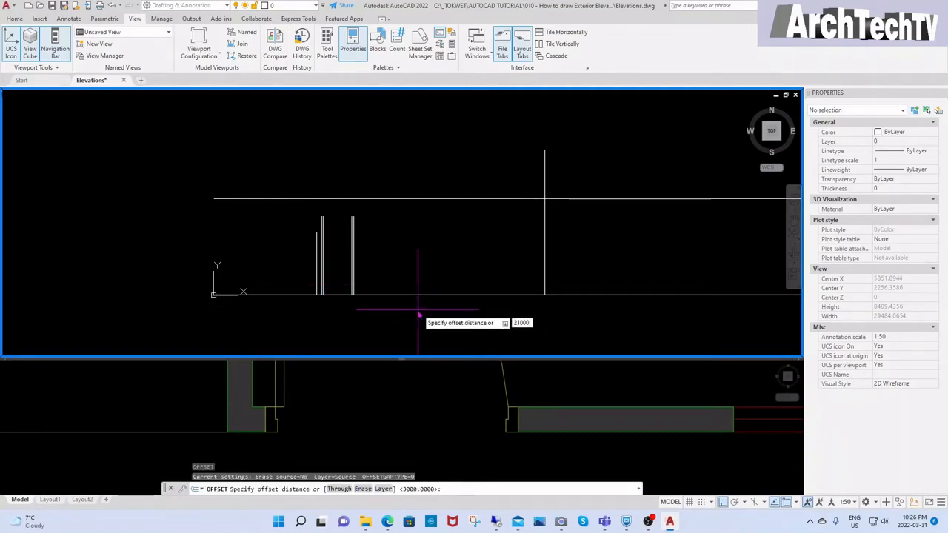
text(2100)
key(Return)
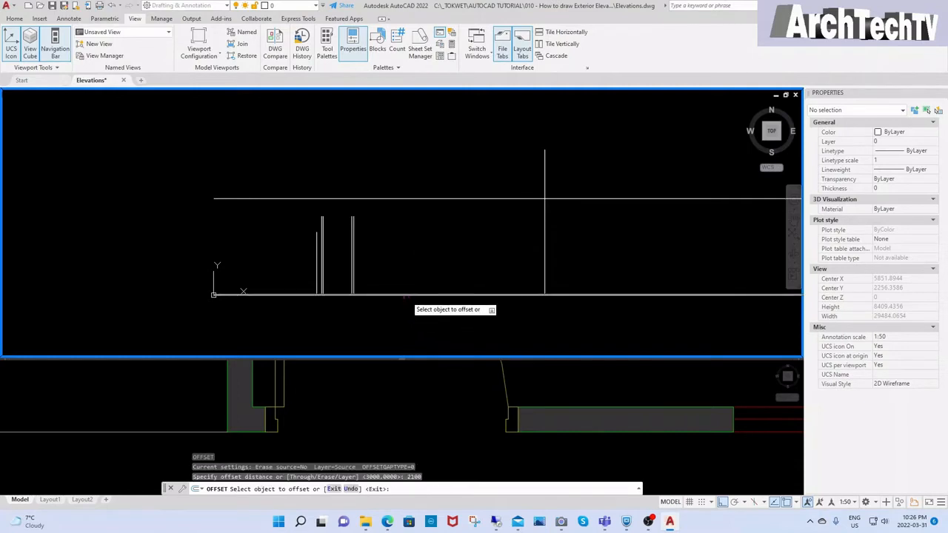
click(409, 296)
click(411, 259)
scroll(338, 252, up, 6)
key(Return)
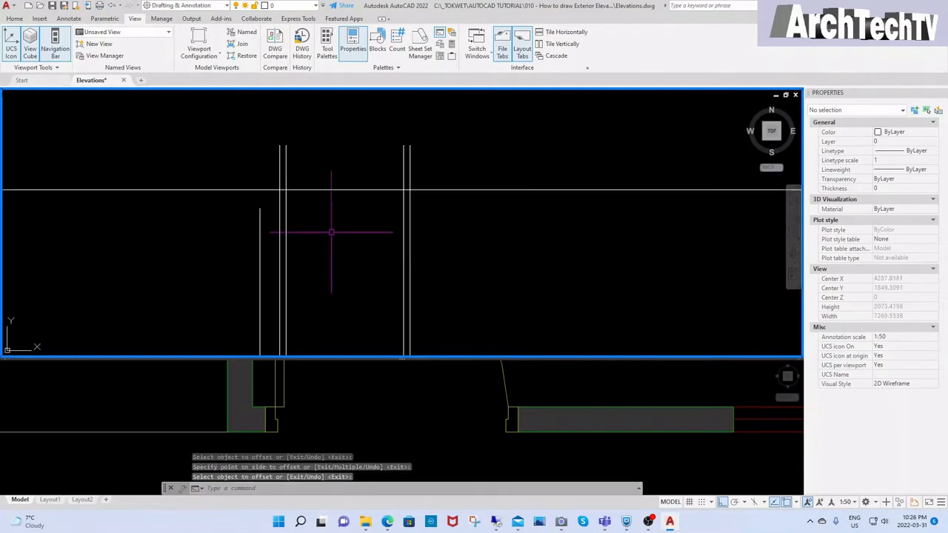
Offset the door head line upward by 50 for the thickness of the frame
key(Return)
text(50)
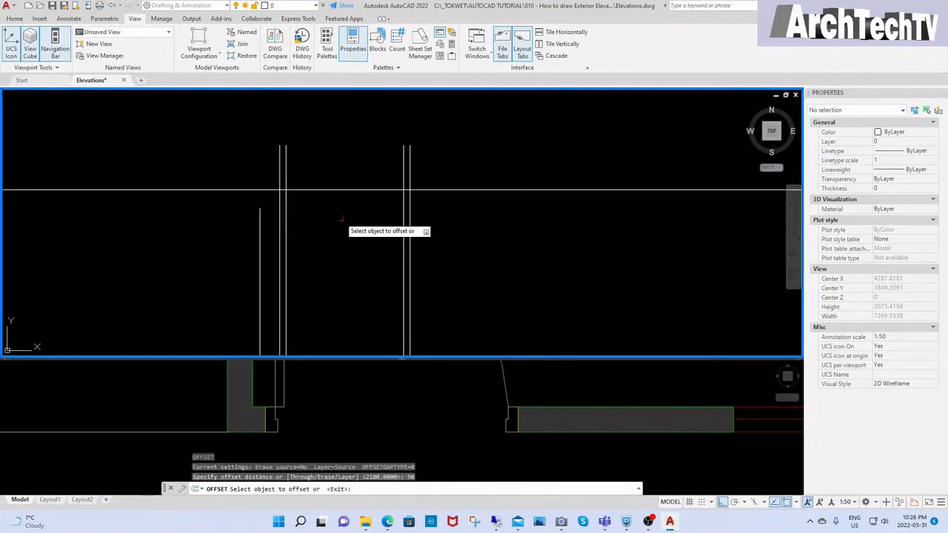
key(Return)
click(355, 190)
click(354, 177)
key(Return)
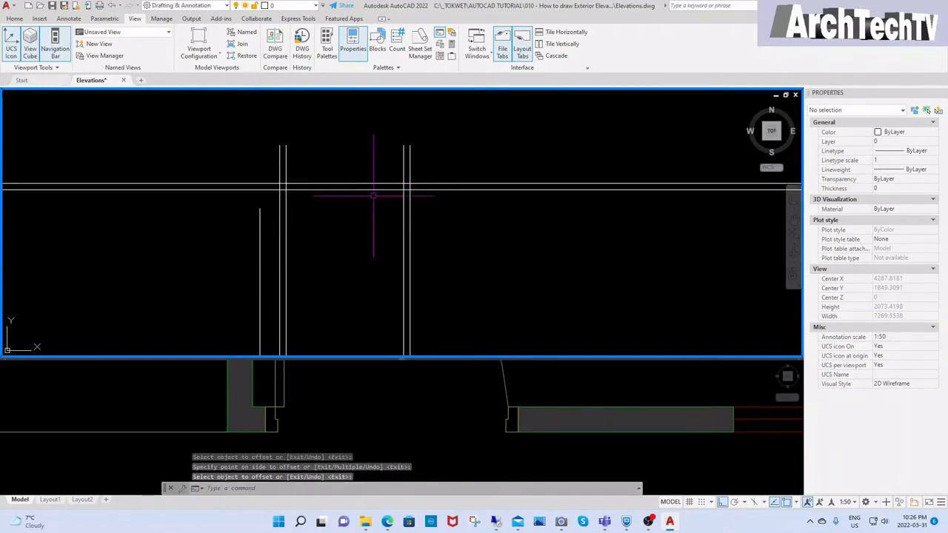
Fillet the two head lines with the inner and outer right jamb lines of the door into square corners
scroll(383, 197, up, 2)
text(f)
key(Return)
click(395, 187)
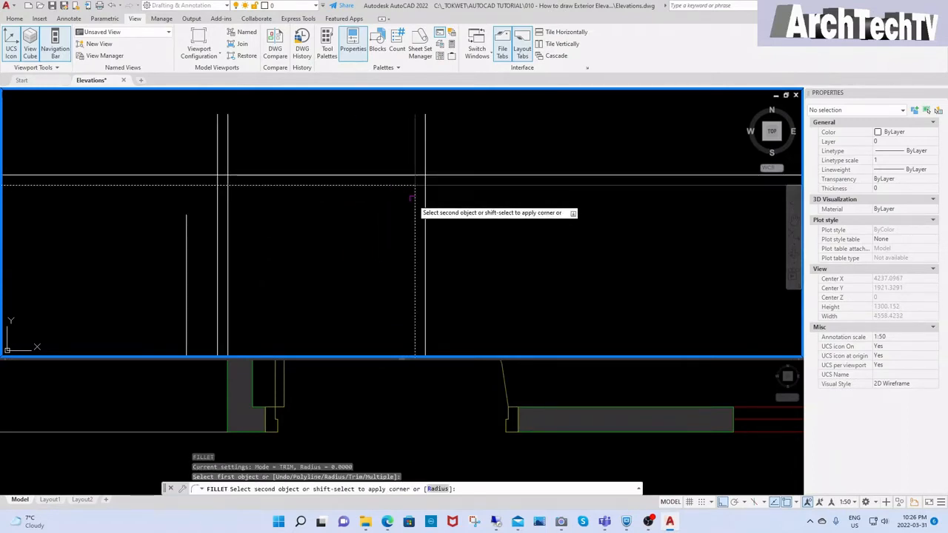
click(414, 200)
key(Return)
click(420, 175)
click(425, 148)
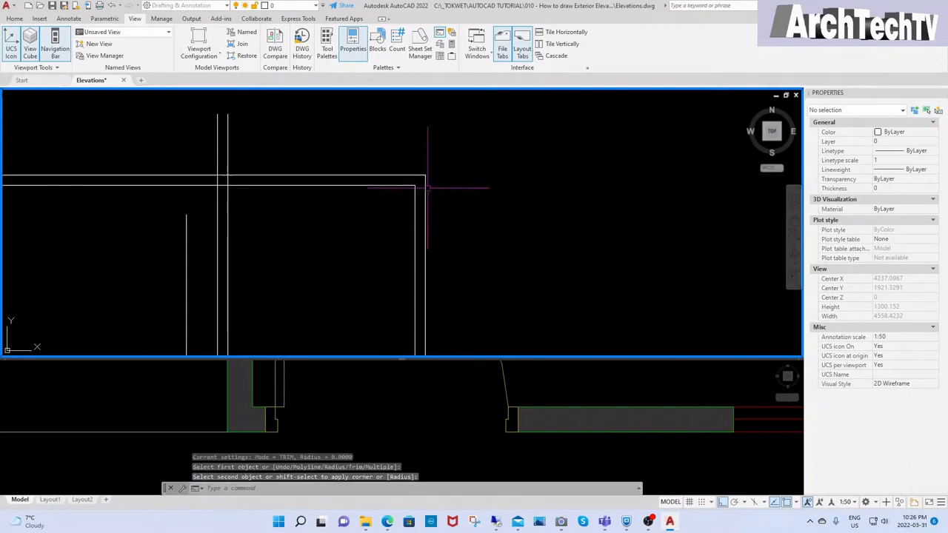
Fillet the two head lines with the inner and outer left jamb lines to close the door frame
key(Return)
click(309, 185)
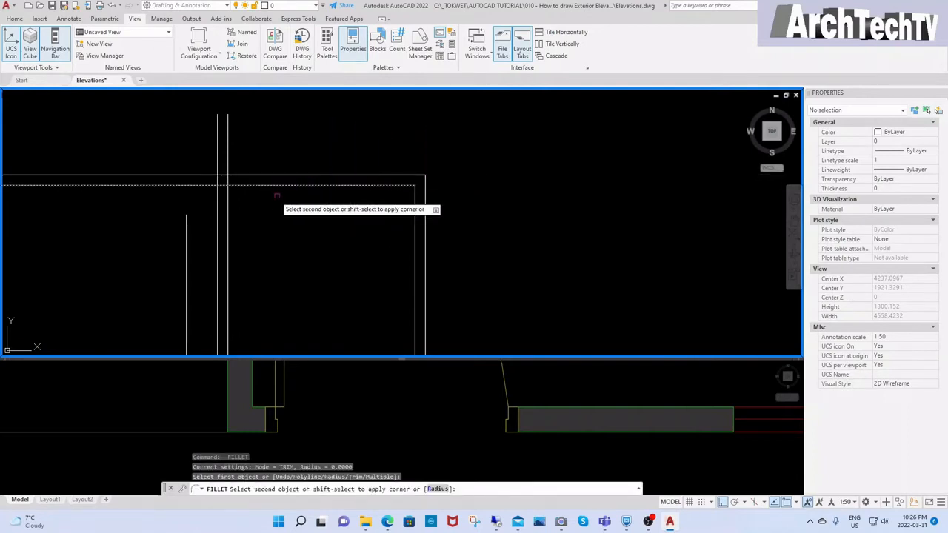
click(228, 209)
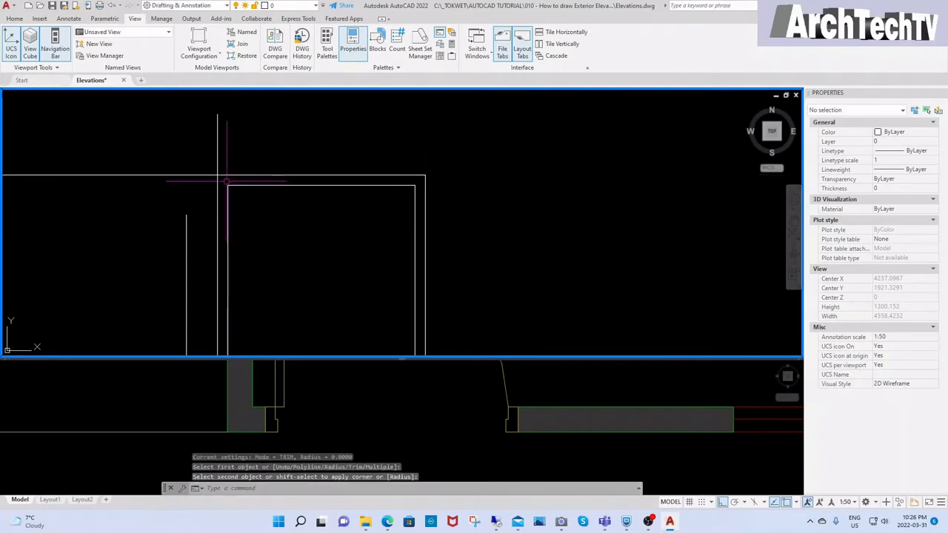
key(Return)
click(222, 175)
click(218, 199)
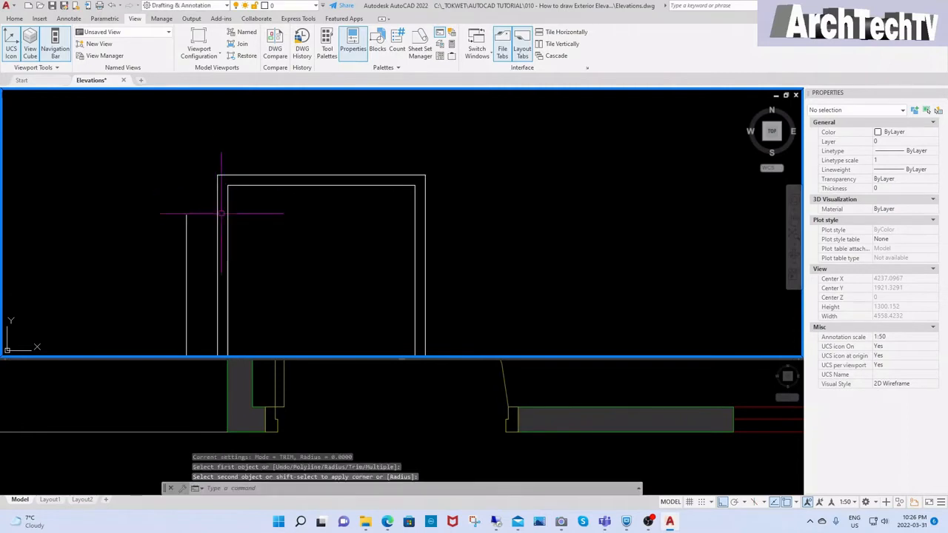
key(Escape)
key(Escape)
Draw a vertical projection line from the outer corner of the right-hand second-floor balcony up past the elevation's level line
click(363, 404)
scroll(360, 407, down, 3)
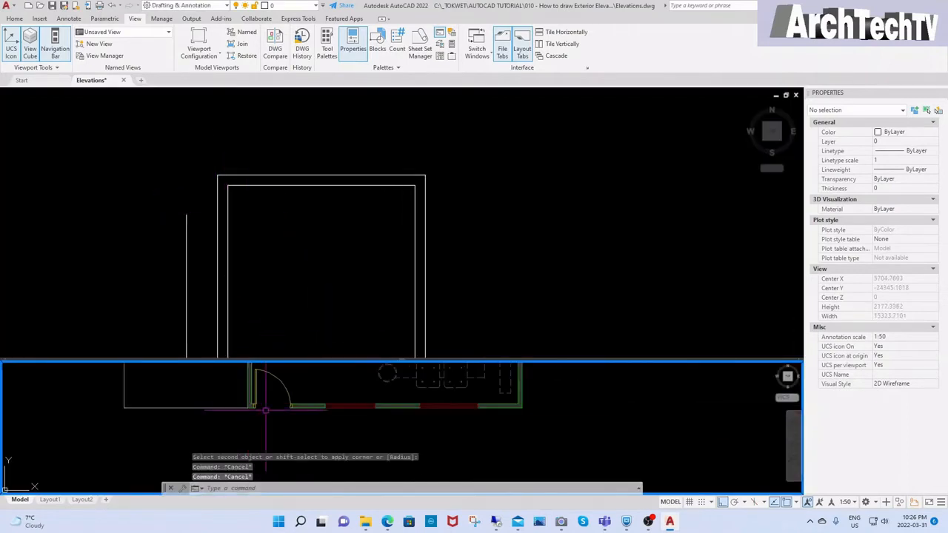
middle_drag(528, 416, 451, 425)
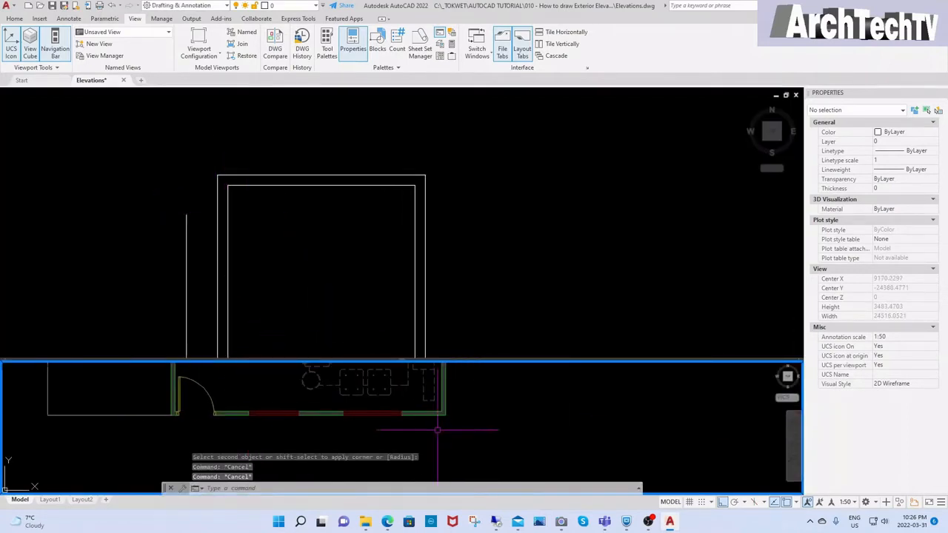
scroll(434, 419, down, 8)
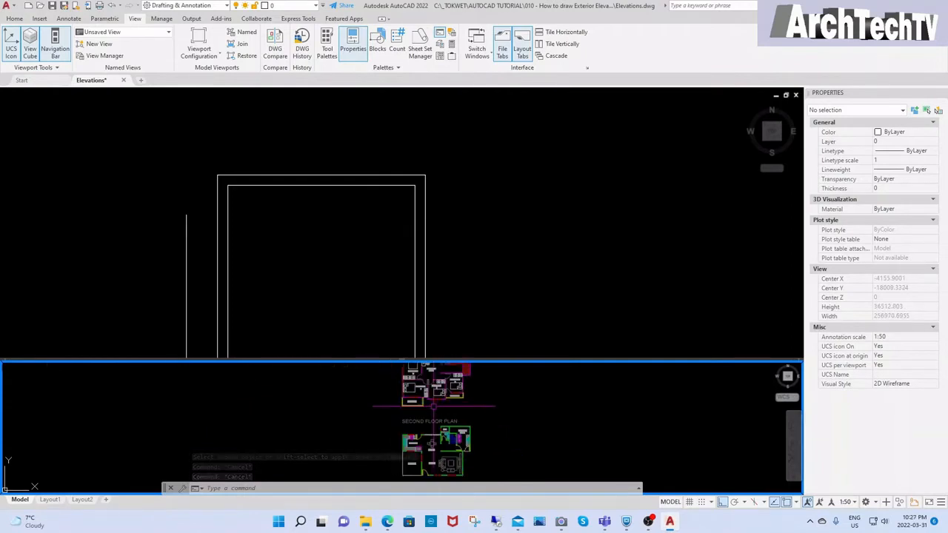
text(z)
key(Return)
click(390, 408)
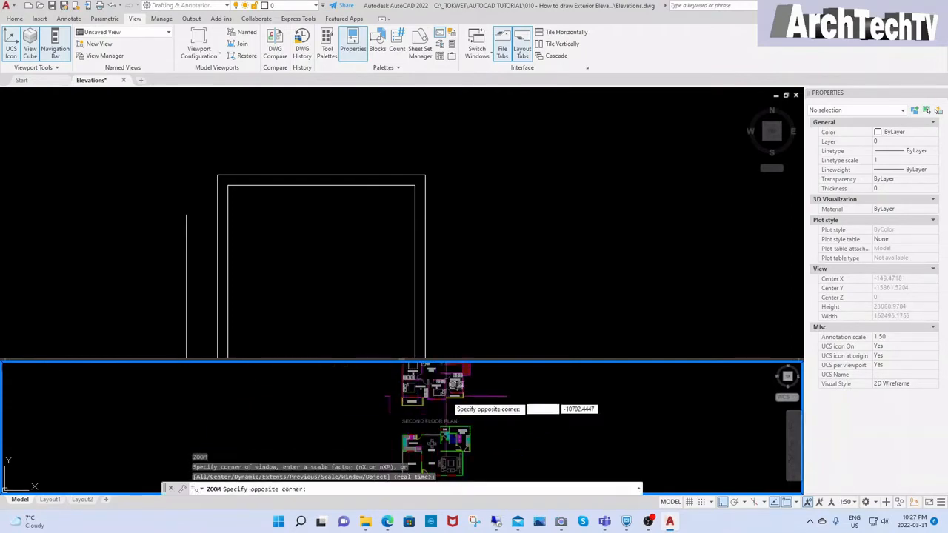
click(462, 386)
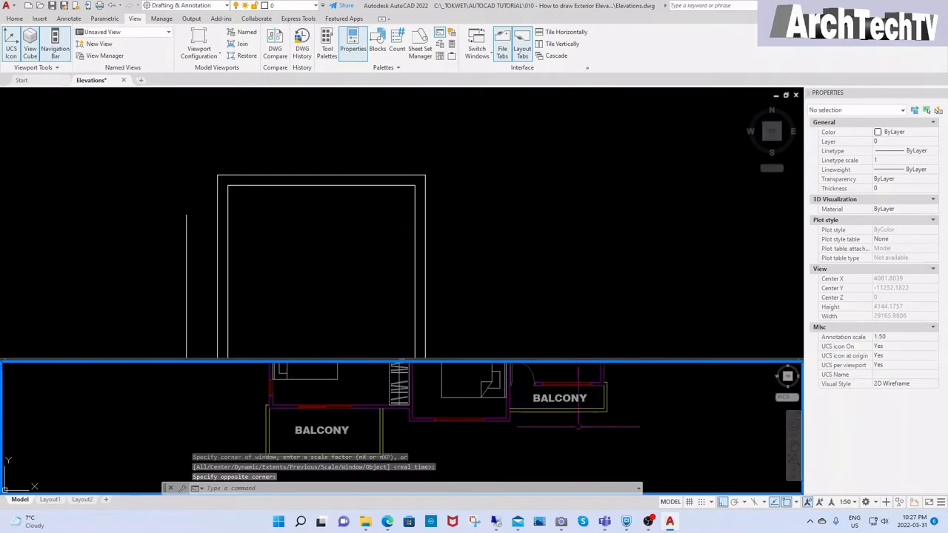
text(l)
key(Return)
click(608, 412)
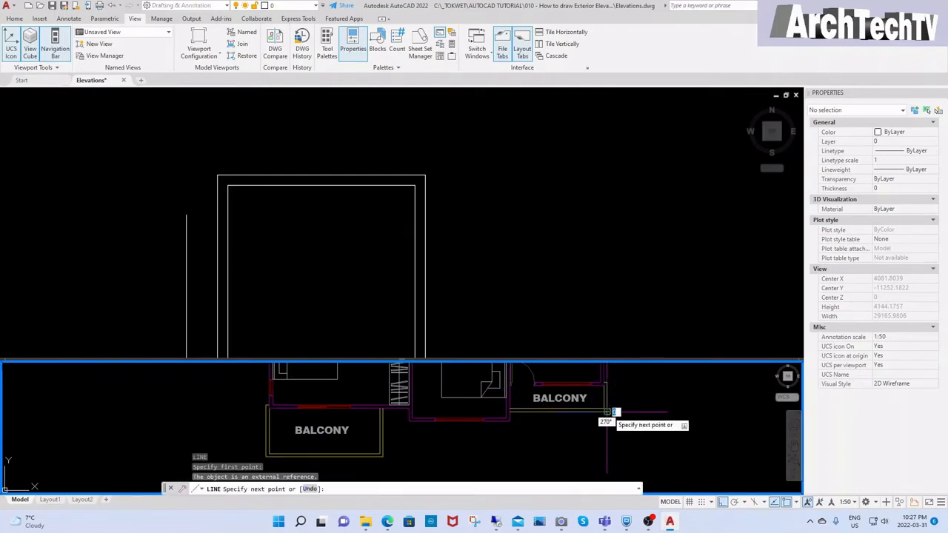
click(470, 260)
scroll(437, 288, down, 10)
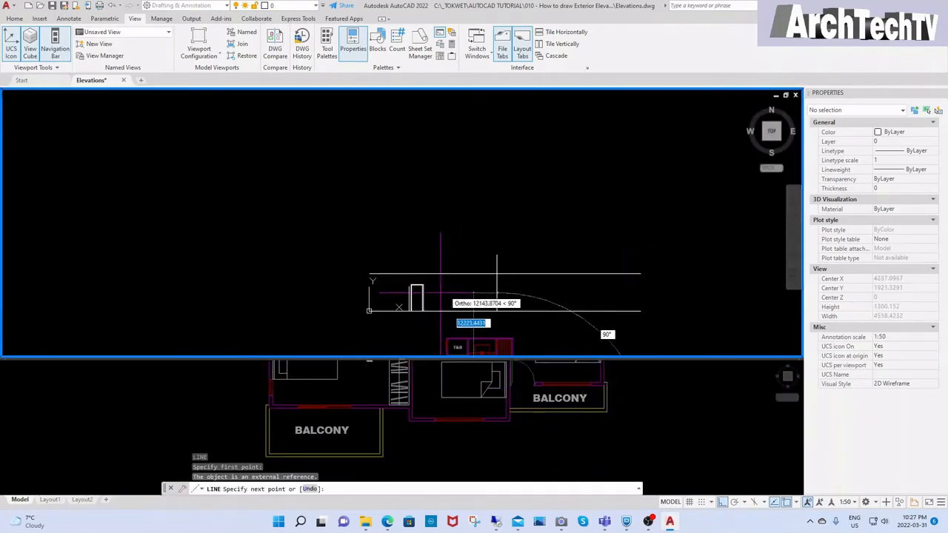
click(537, 183)
key(Return)
key(Escape)
key(Escape)
Erase the projection line drawn from the second-floor balcony corner
text(e)
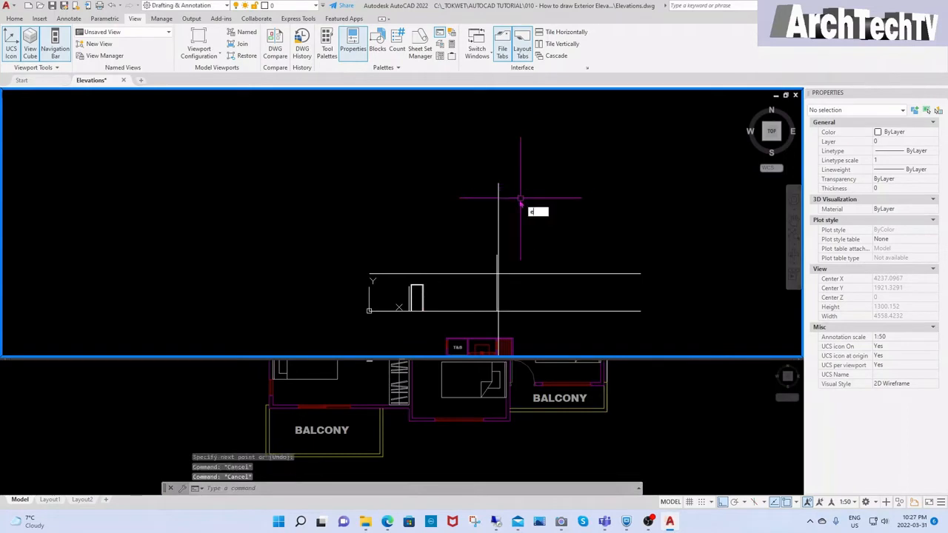
key(Return)
click(437, 214)
click(514, 201)
click(514, 201)
click(470, 211)
key(Return)
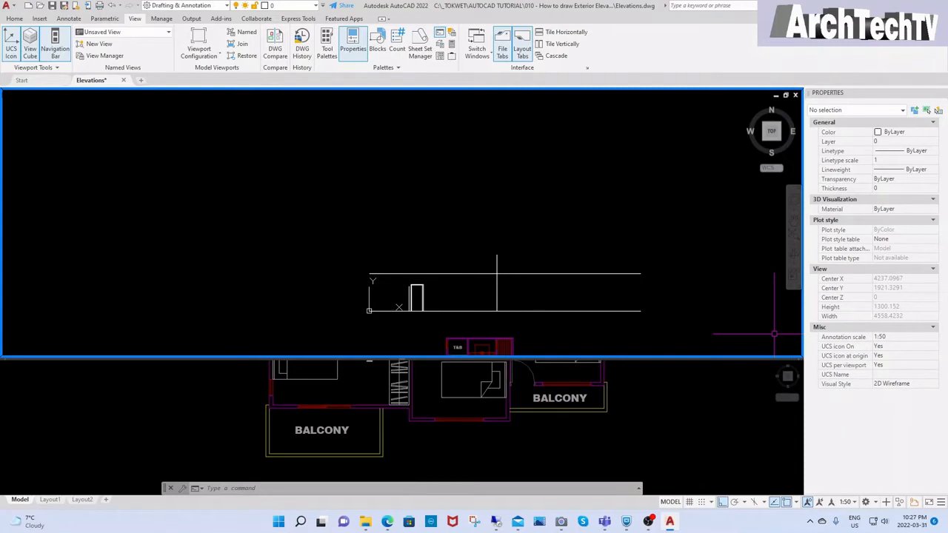
click(648, 522)
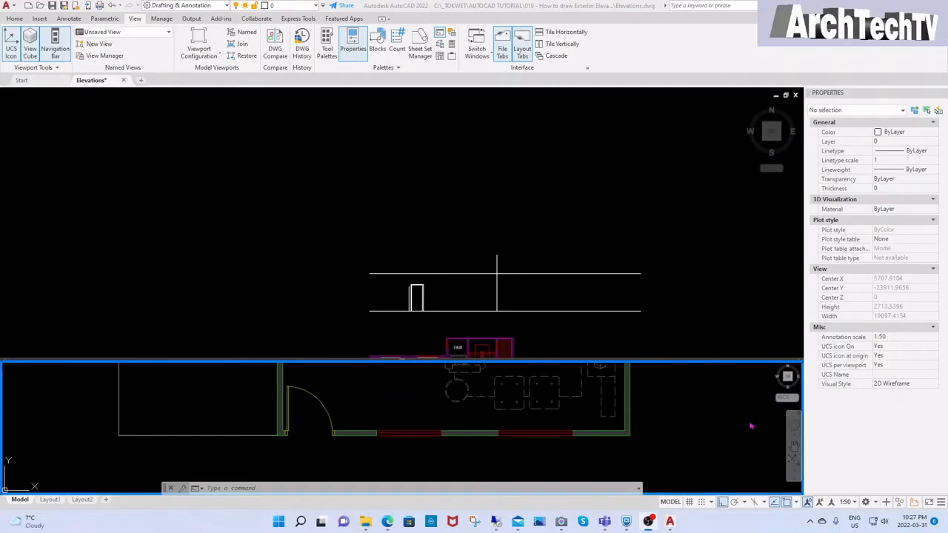
Draw a vertical projection line from the right edge of the right-hand front window in the ground floor plan up into the elevation
text(l)
key(Return)
click(571, 435)
click(560, 324)
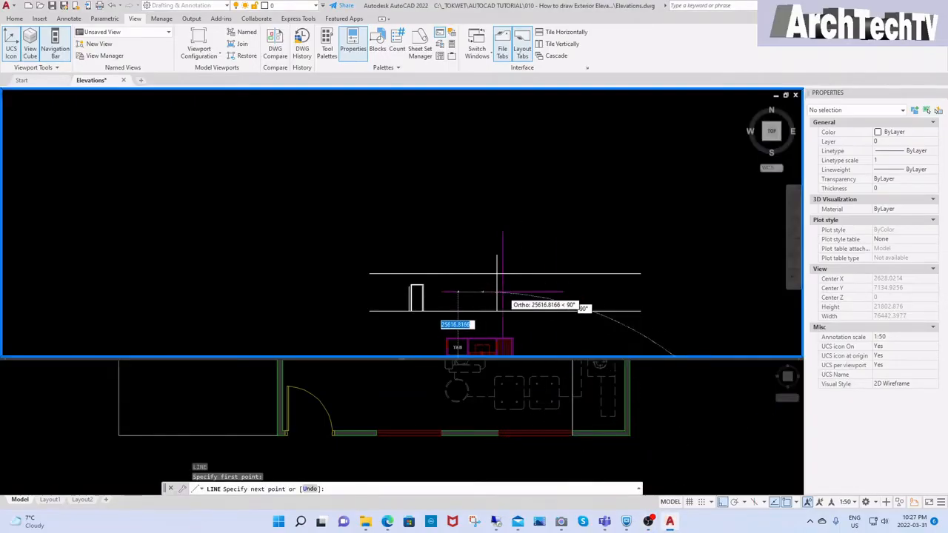
scroll(488, 292, up, 4)
click(482, 279)
key(Return)
scroll(495, 278, down, 2)
Copy the window projection line from the right edge to the left edge of the same window opening
text(c)
click(492, 330)
click(476, 343)
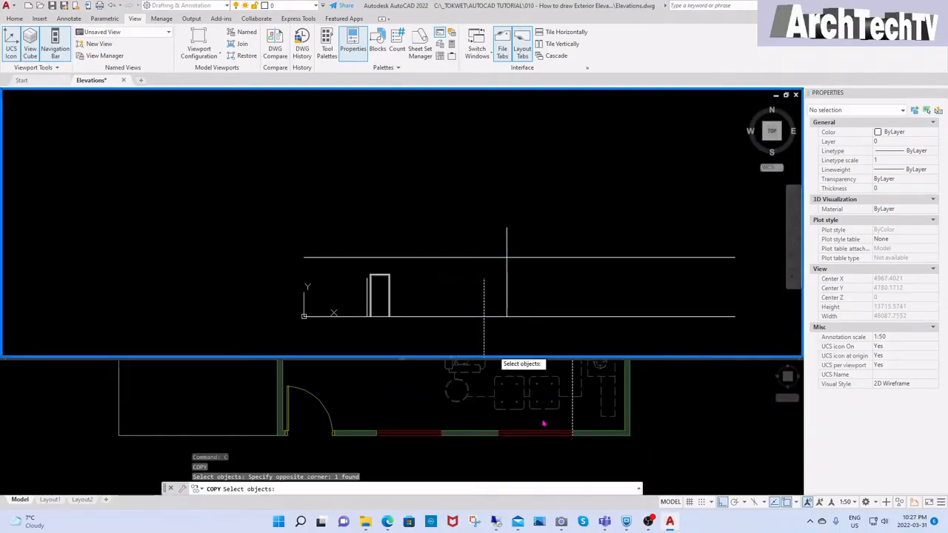
click(569, 436)
scroll(572, 437, up, 4)
key(Return)
click(573, 433)
click(402, 429)
key(Return)
scroll(467, 422, down, 2)
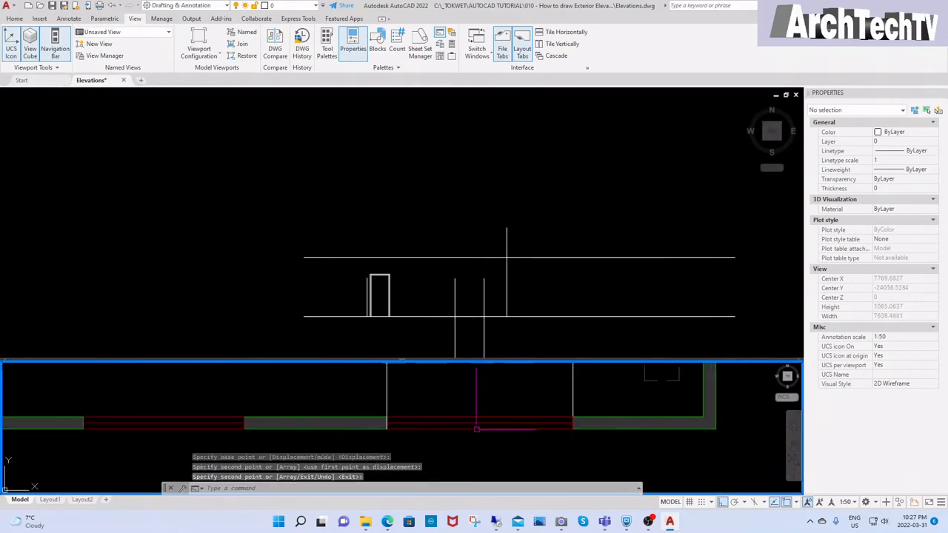
Offset the ground line upward by 900 to mark the window sill height
click(468, 340)
text(o 900)
key(Return)
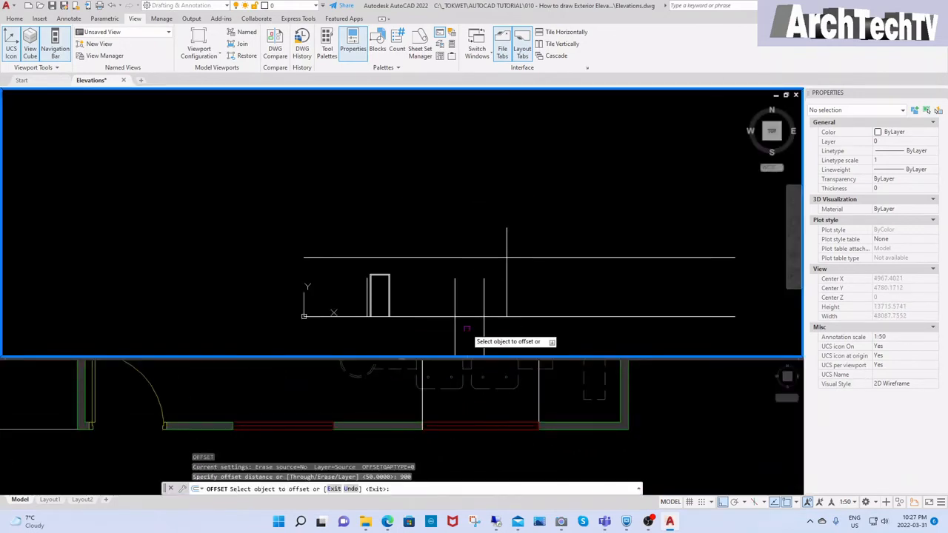
click(469, 317)
click(461, 293)
key(Return)
scroll(458, 300, up, 2)
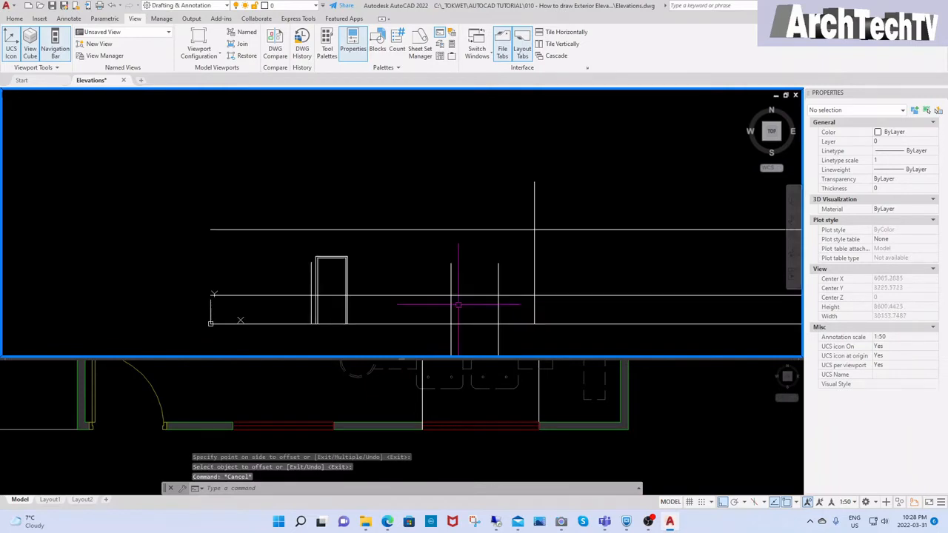
Fillet the sill line with both window projection lines to form the window's lower corners
text(f)
click(451, 288)
click(457, 295)
key(Return)
click(491, 295)
click(499, 285)
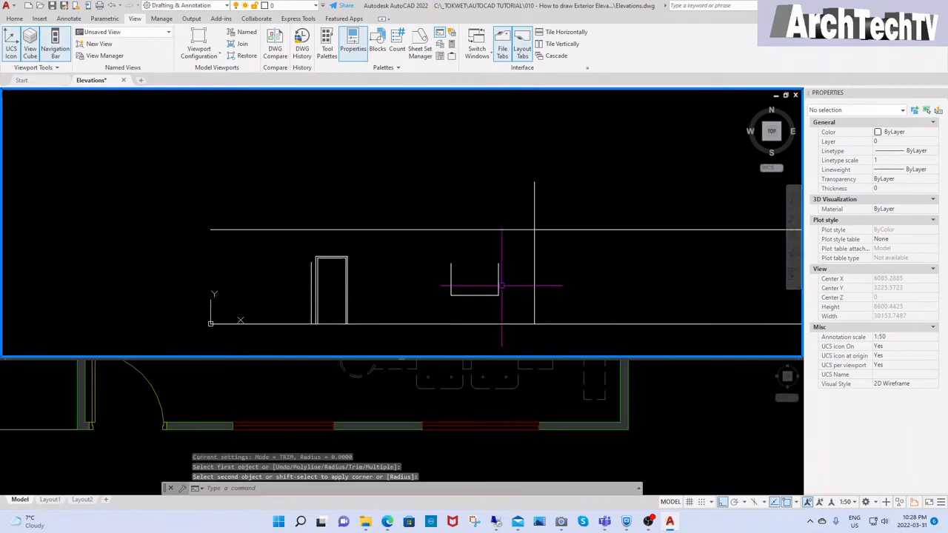
Offset the window's sill line upward by 1500 to mark the window head height
text(o 1500)
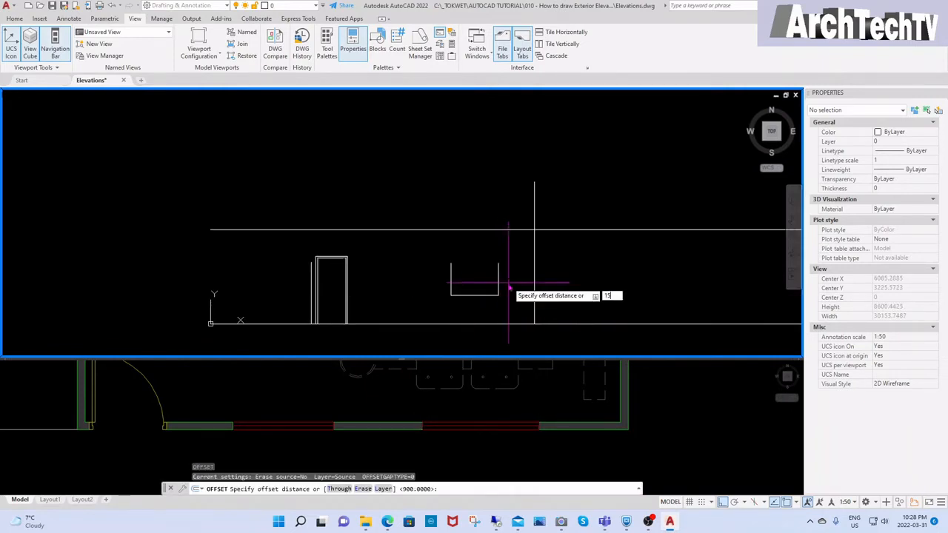
key(Return)
click(489, 296)
click(486, 274)
key(Return)
Fillet the head line with both window projection lines to form the window's upper corners
scroll(483, 259, up, 2)
text(f)
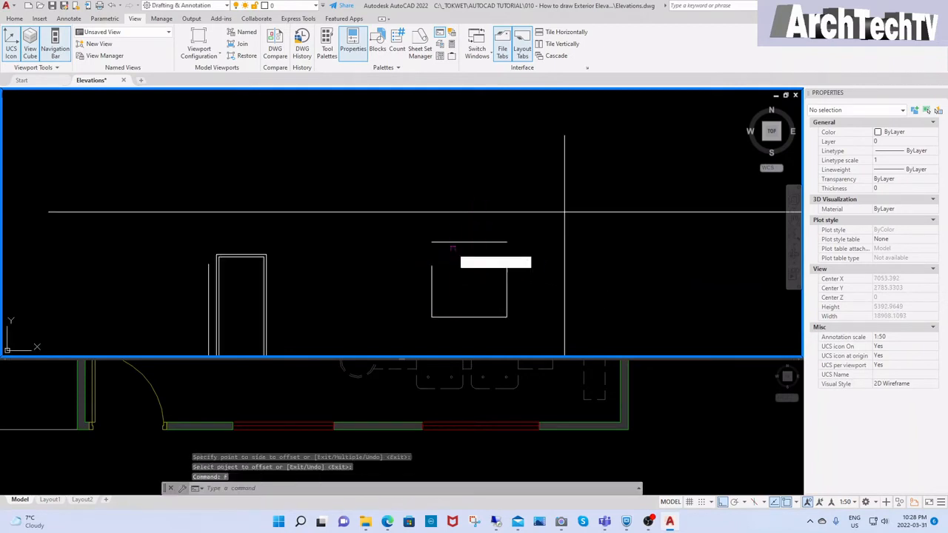
click(450, 243)
click(436, 266)
key(space)
click(492, 243)
click(506, 275)
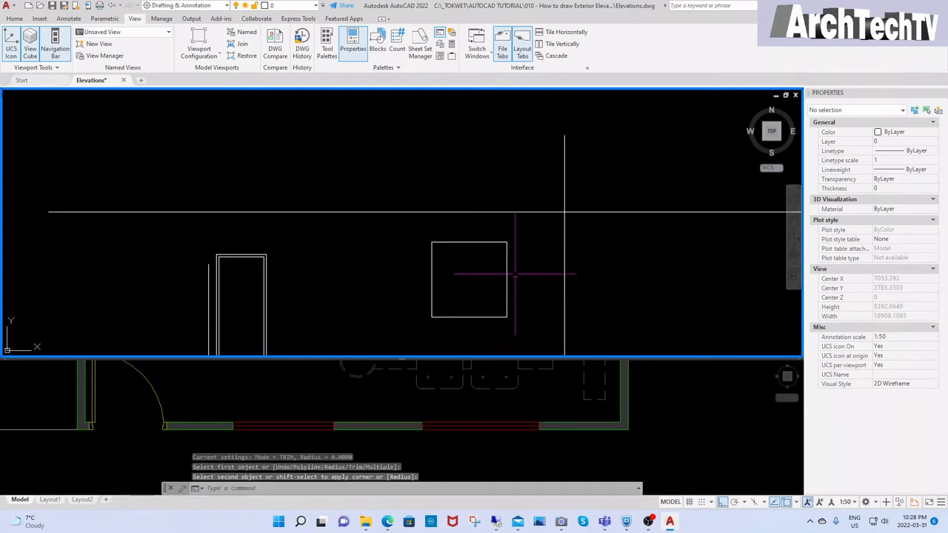
Join the four lines of the window outline into a single polyline
key(Escape)
key(Escape)
text(pe)
key(space)
click(490, 242)
key(Return)
text(j)
key(Return)
click(516, 233)
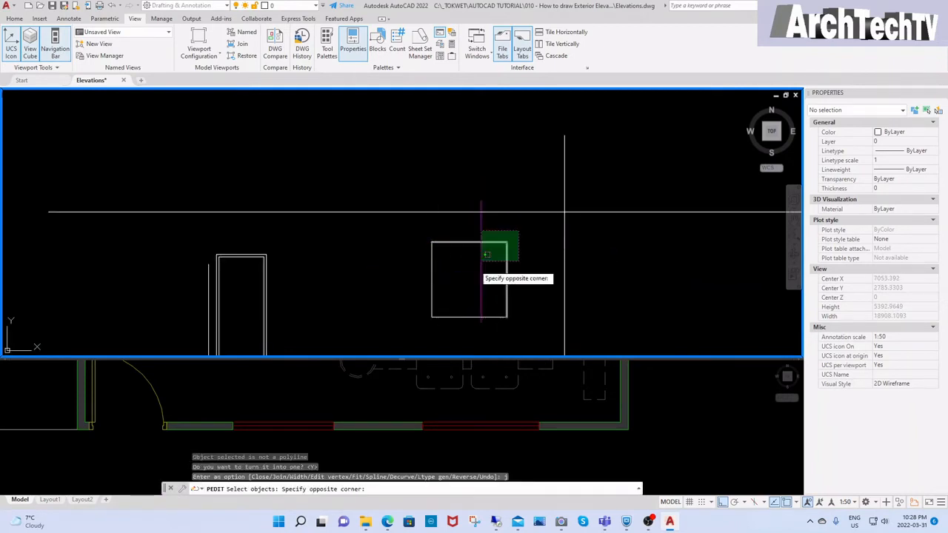
click(430, 324)
key(Return)
key(Return)
Offset the window outline inward by 50 to create the outer window frame
text(o)
key(space)
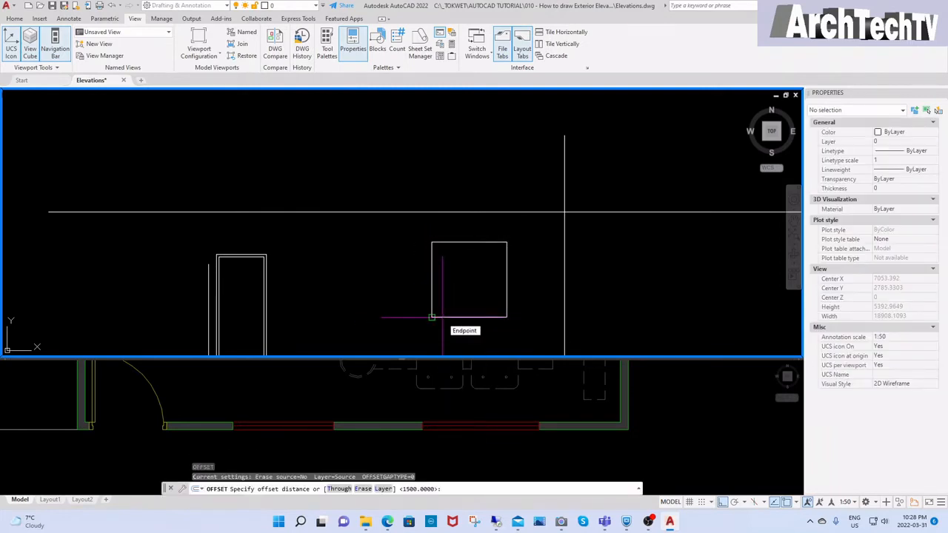
text(50)
key(Return)
click(442, 316)
click(491, 292)
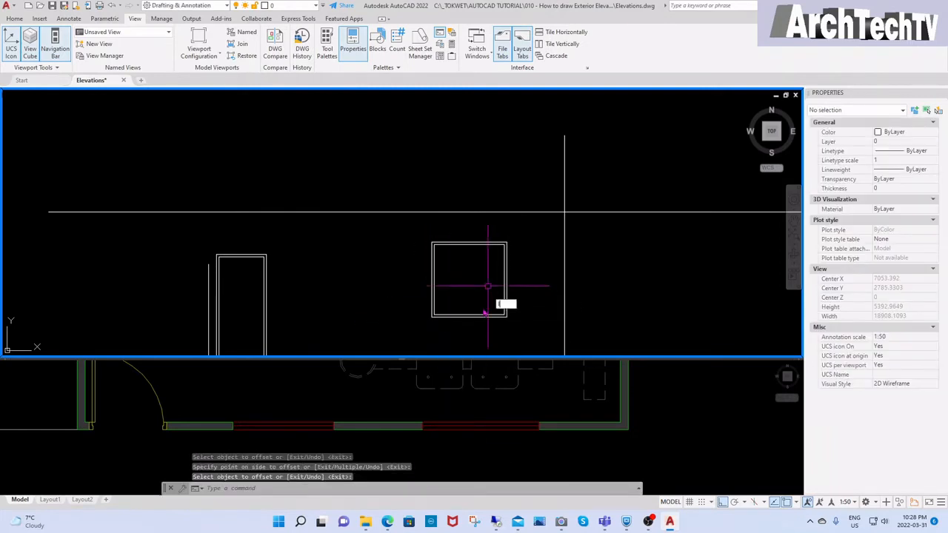
key(space)
Offset the inner window frame rectangle inward by another 75
key(space)
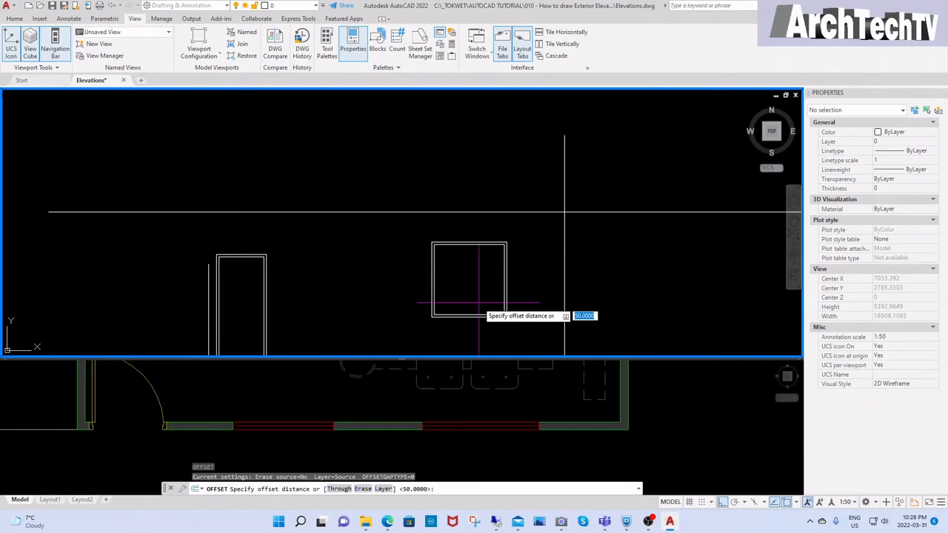
key(Return)
scroll(476, 314, up, 2)
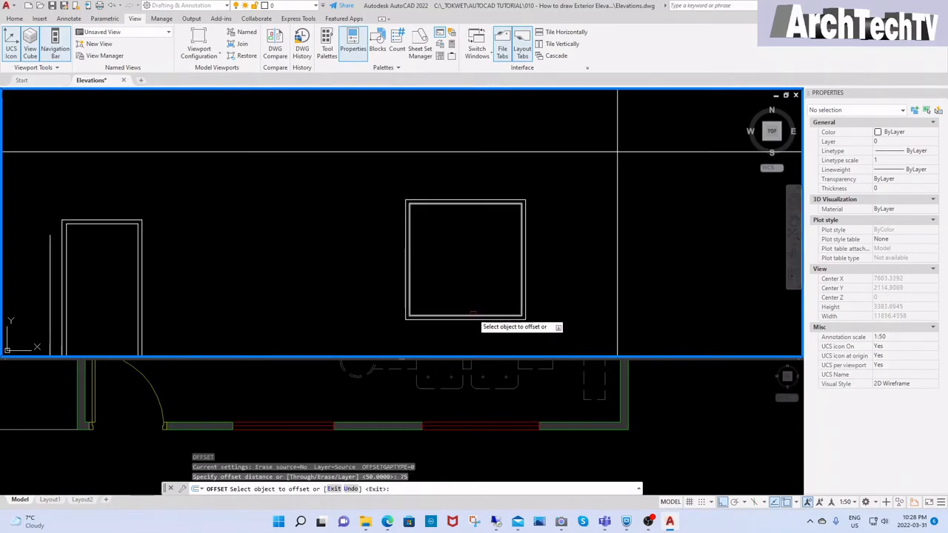
click(475, 315)
click(477, 301)
key(space)
text(l)
key(Return)
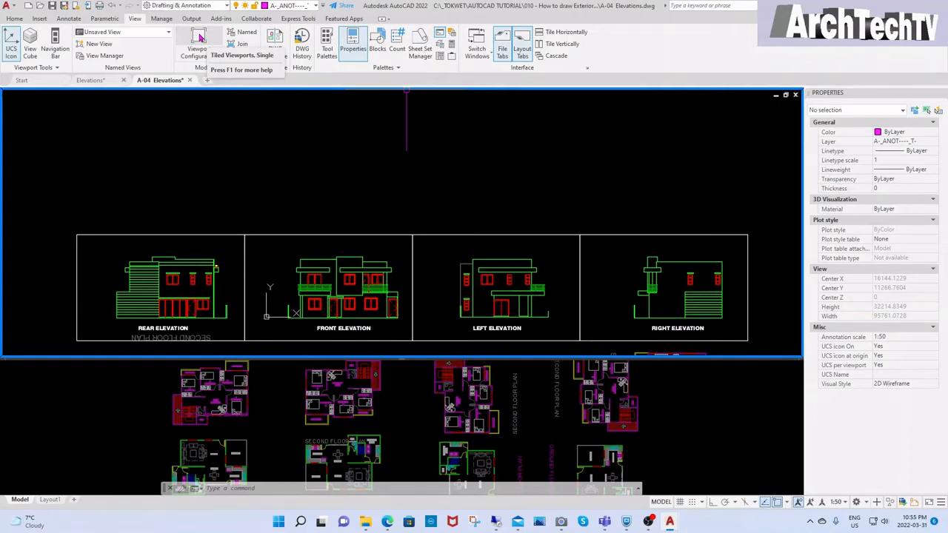
Set the model space of the A-04 Elevations drawing to a single viewport
click(199, 39)
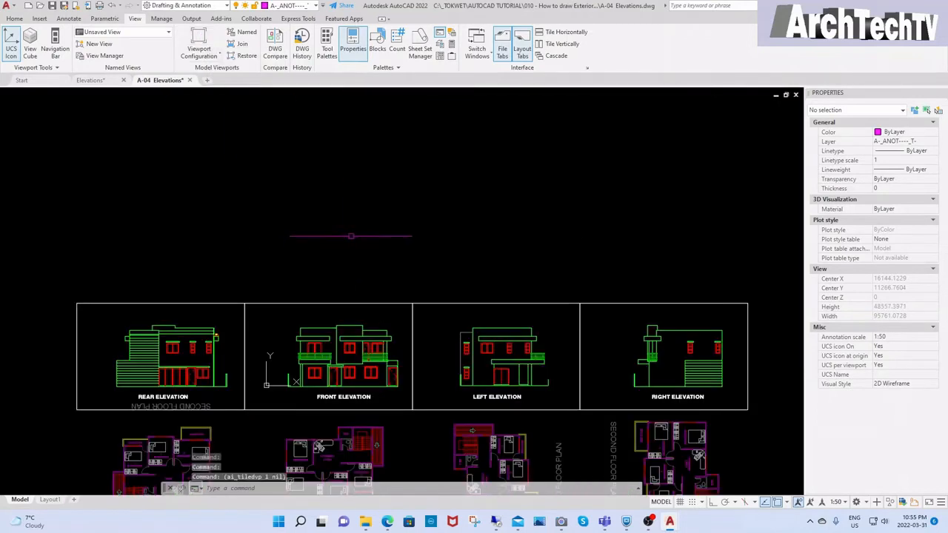
scroll(385, 144, down, 3)
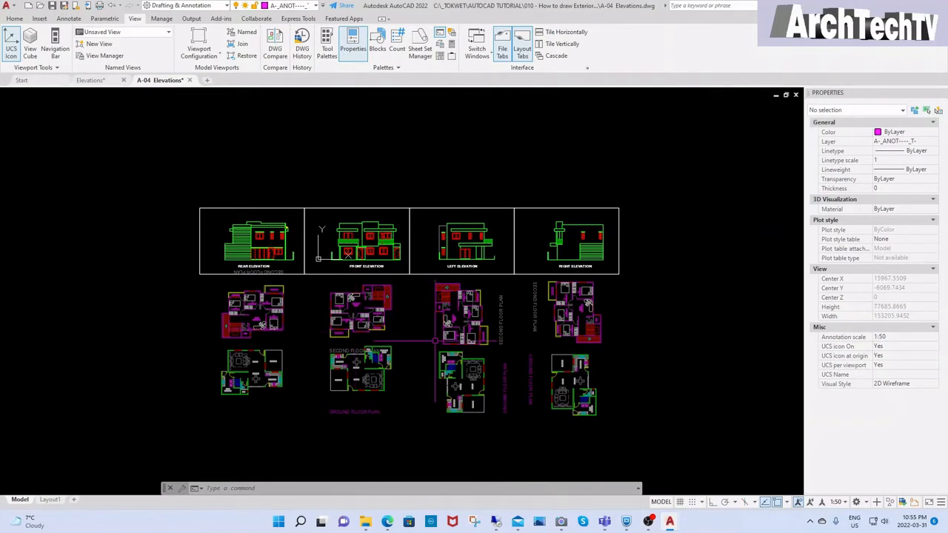
Detach the external references 0001-BASE-1ST FLOOR PLAN and 0001-BASE-2ND FLOOR PLAN from the drawing
text(XR)
key(Return)
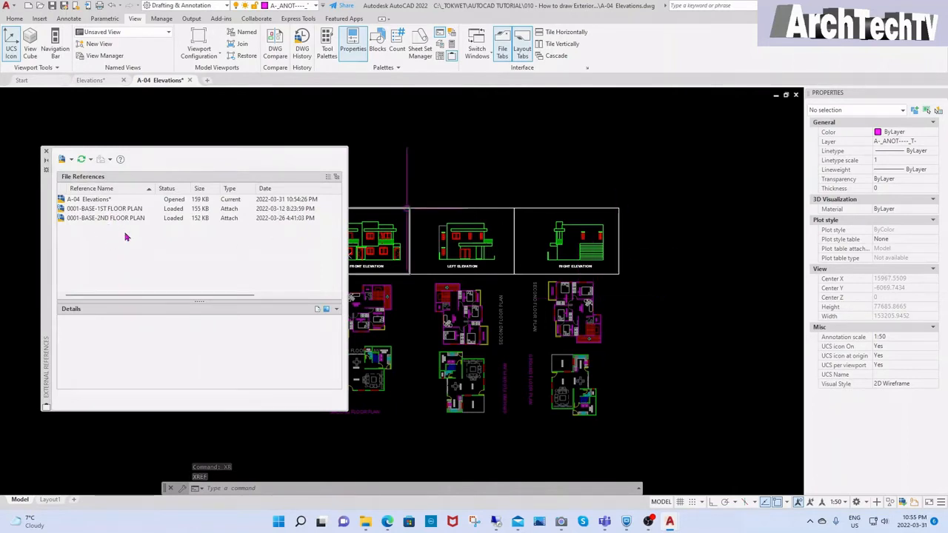
drag(120, 228, 109, 213)
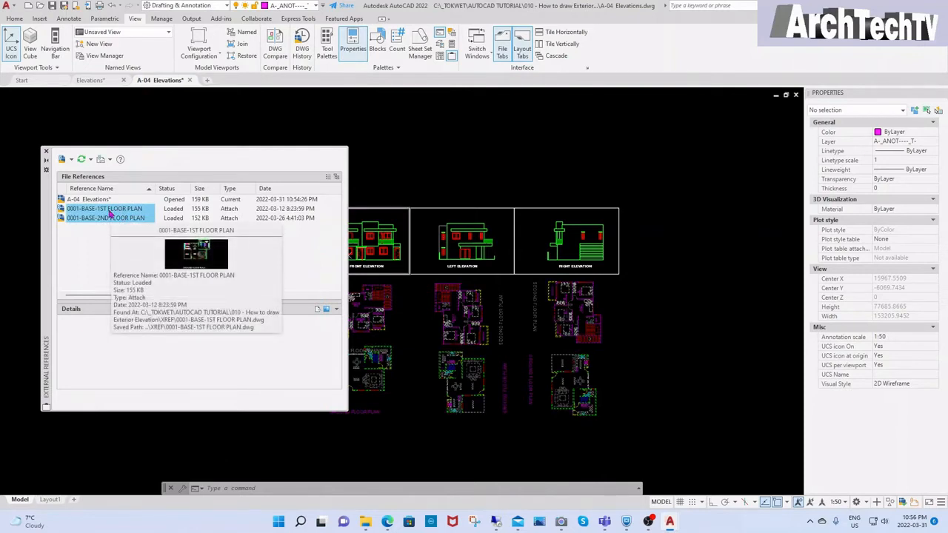
right_click(108, 213)
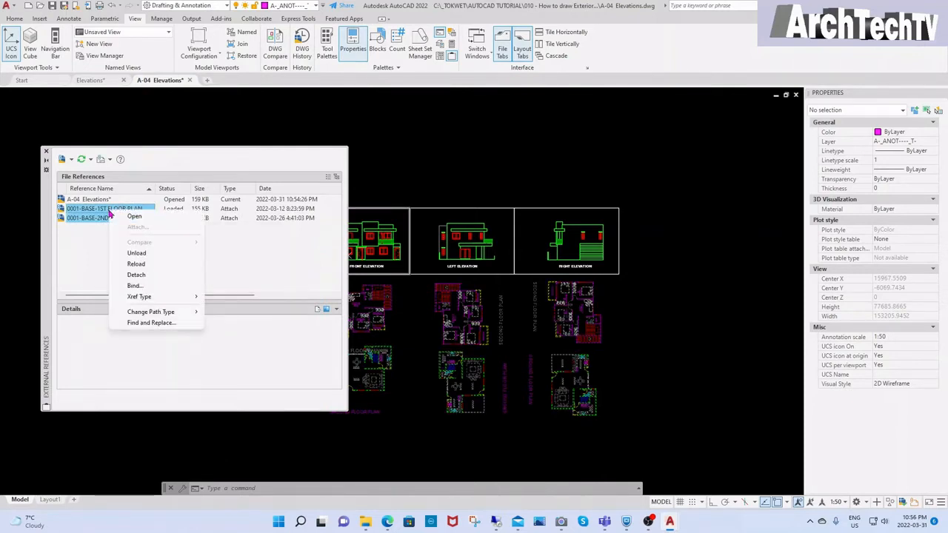
click(137, 275)
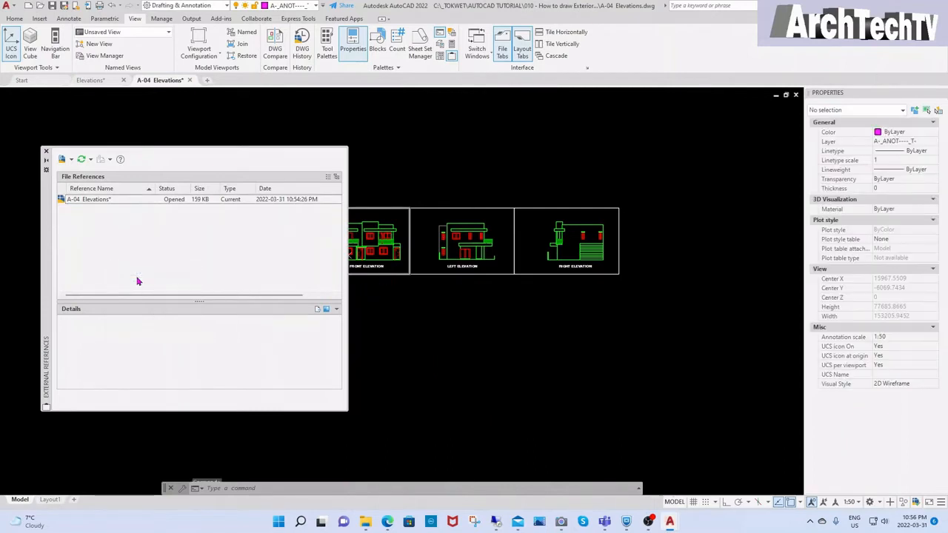
click(46, 153)
middle_drag(336, 313, 362, 322)
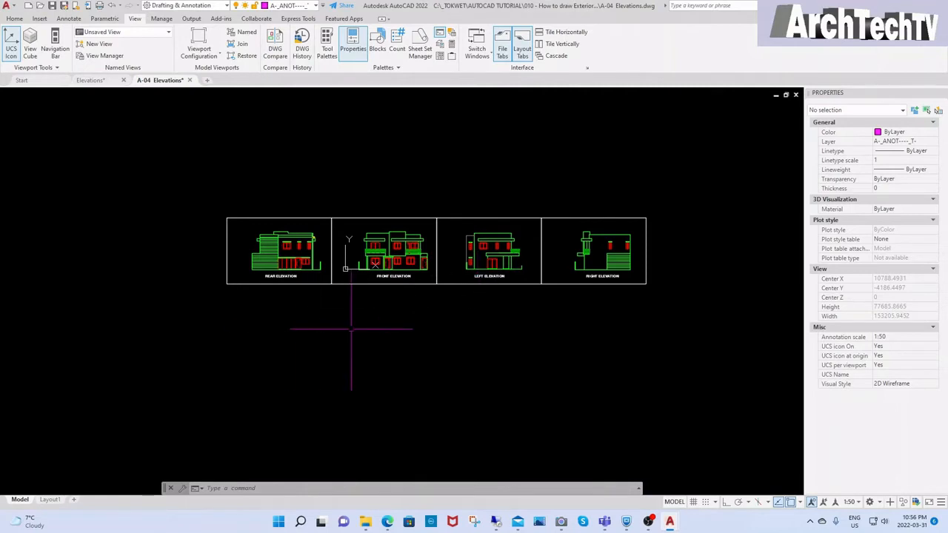
Open the paper space layout Layout1 and rename it as Elevation
click(51, 500)
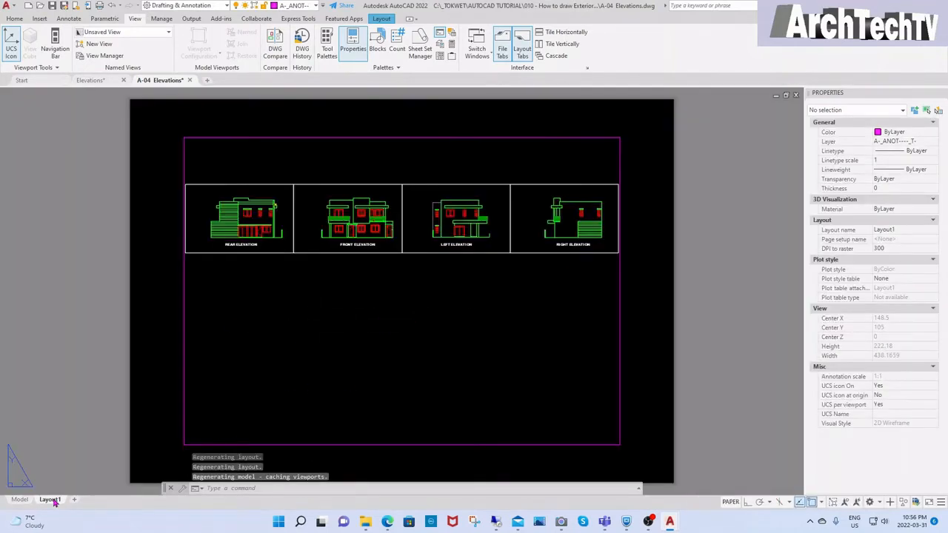
right_click(54, 502)
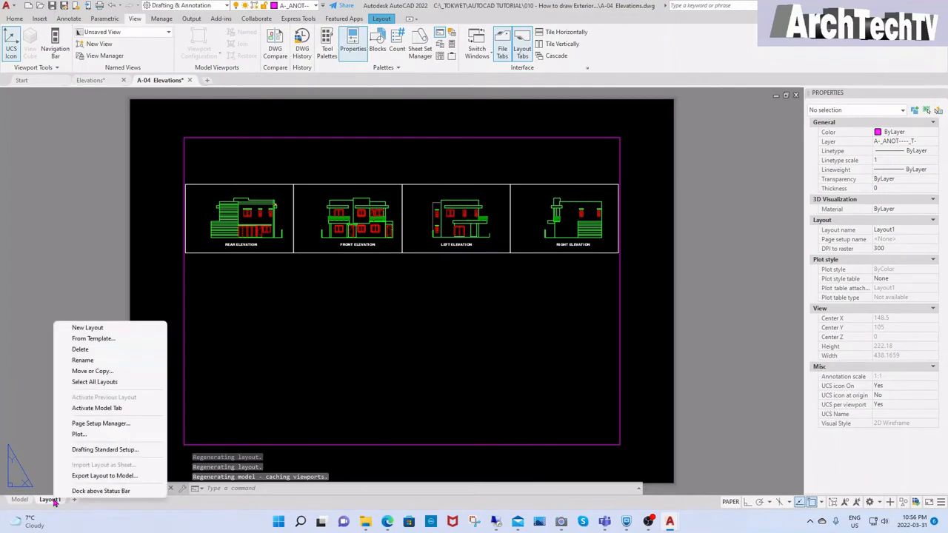
click(82, 360)
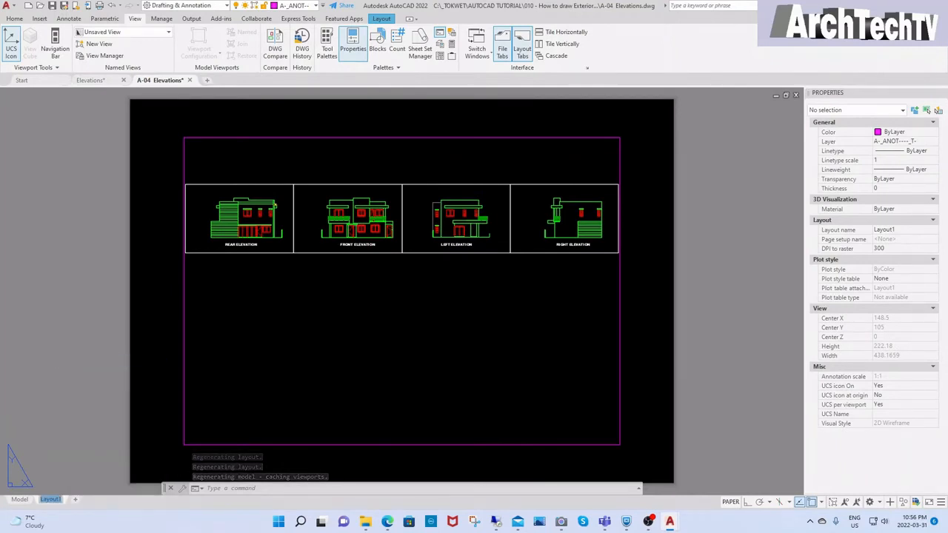
key(BackSpace)
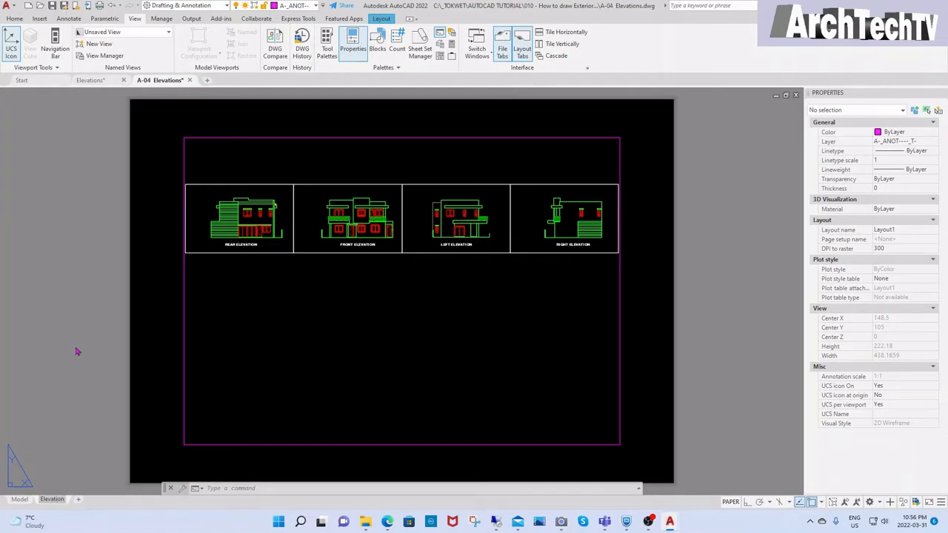
click(74, 339)
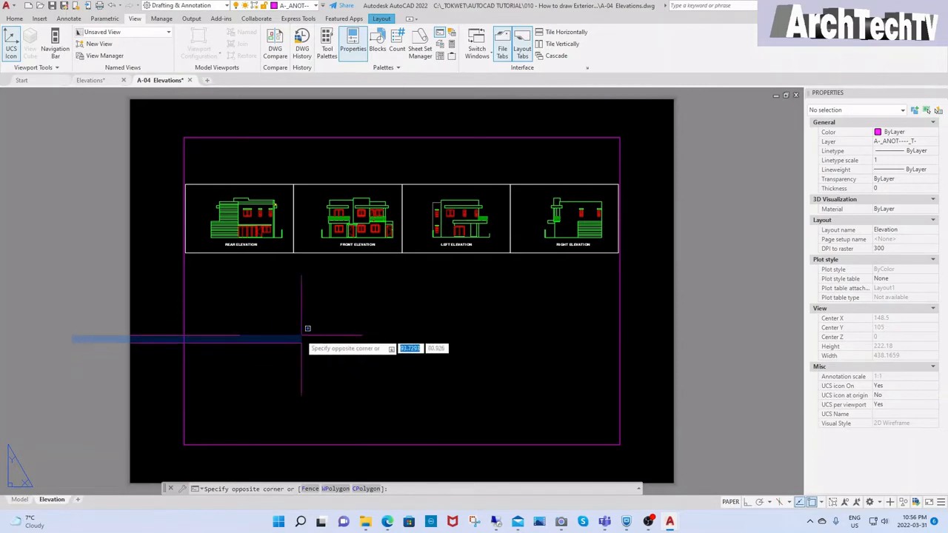
key(Escape)
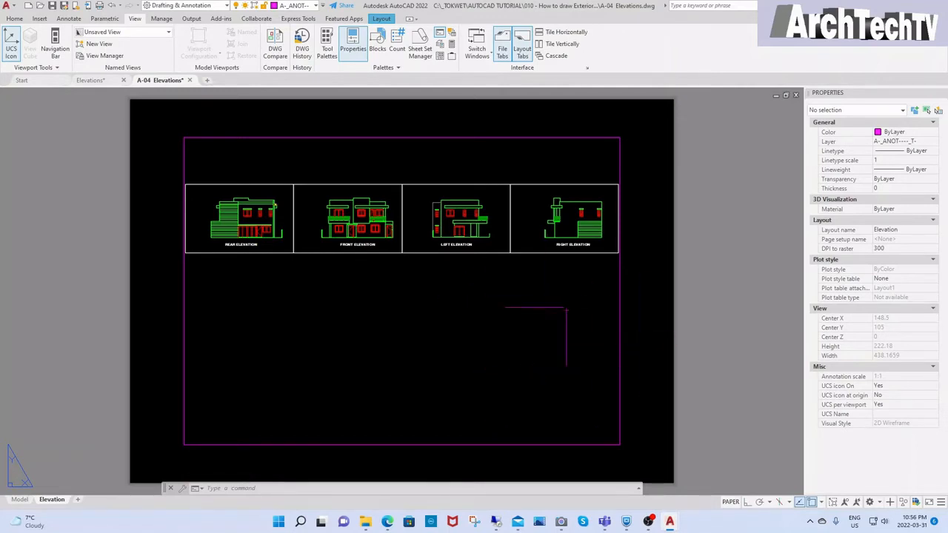
key(Escape)
key(Escape)
key(Escape)
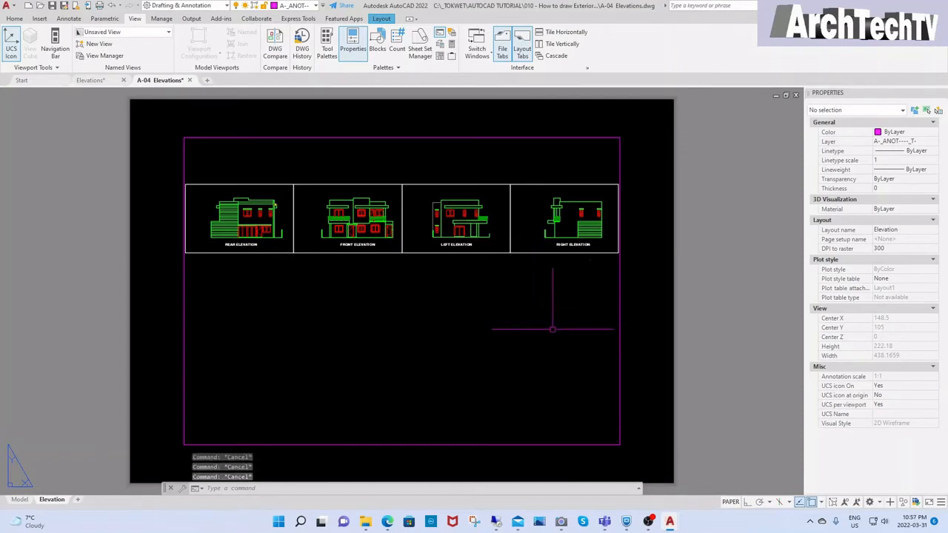
Attach the title block 0001-TB-A1 to the Elevation layout as an external reference at 0,0,0 with scale 1
text(XA)
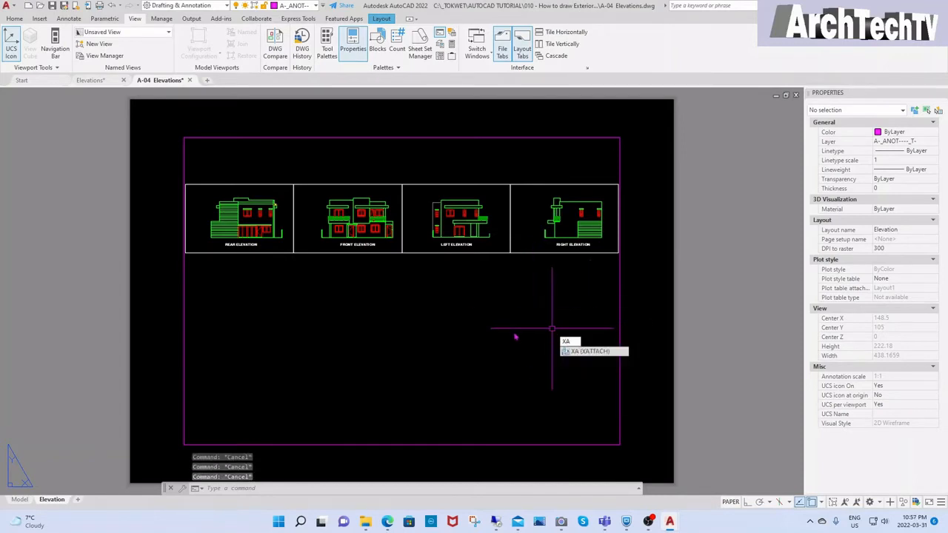
key(Return)
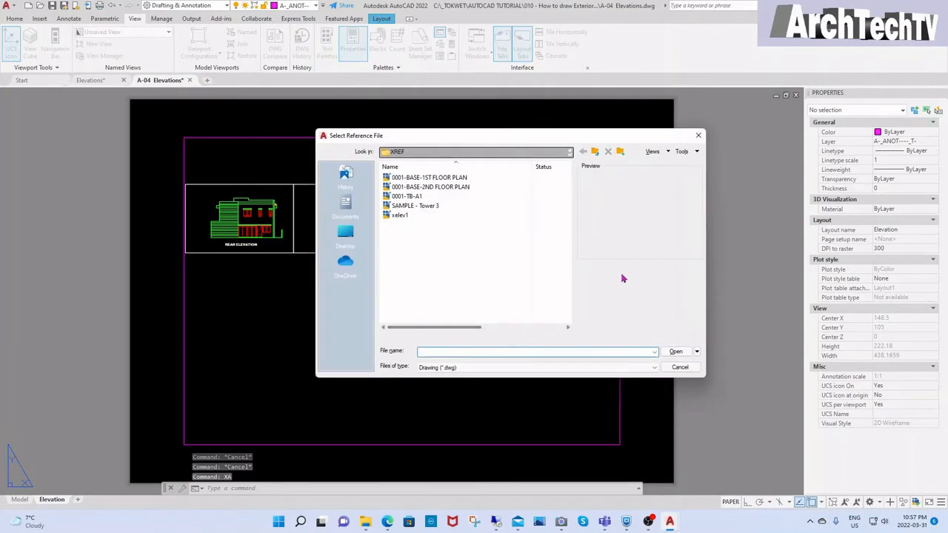
click(415, 196)
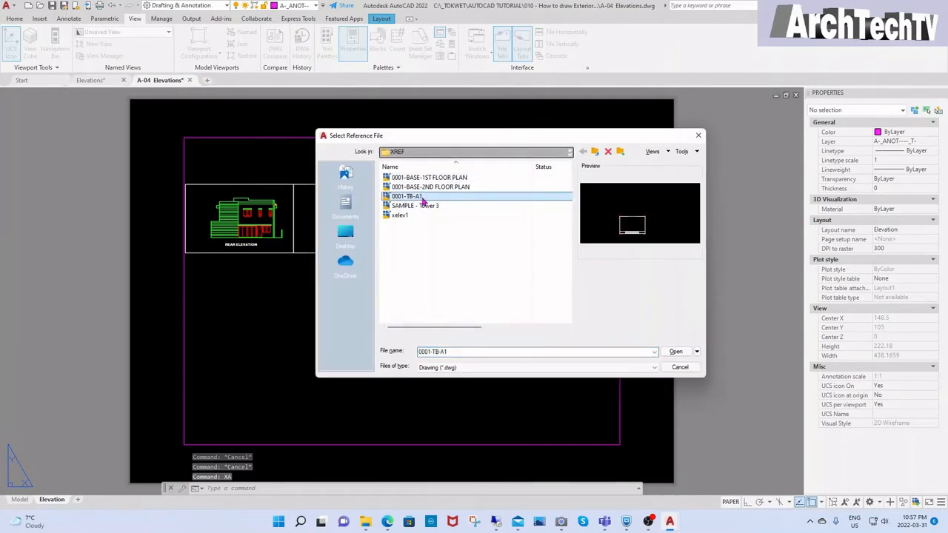
click(674, 353)
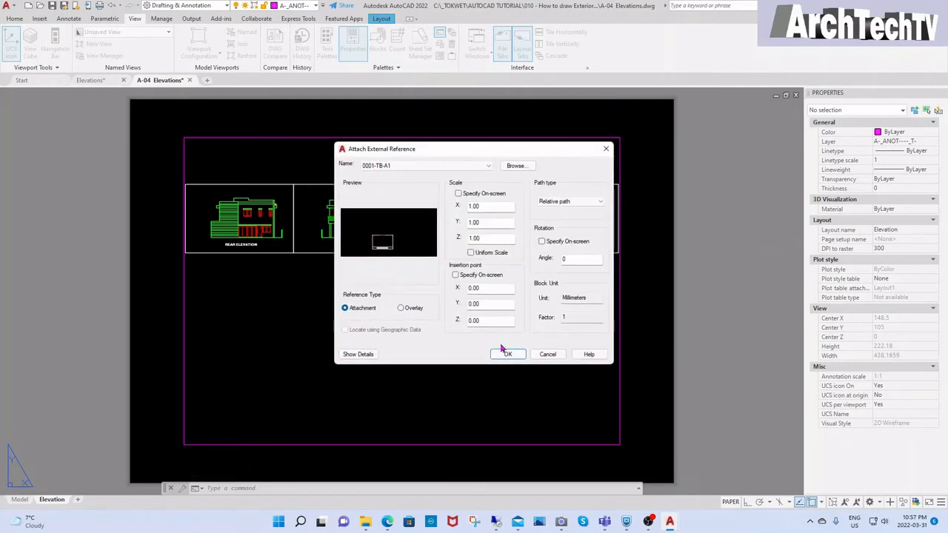
click(509, 354)
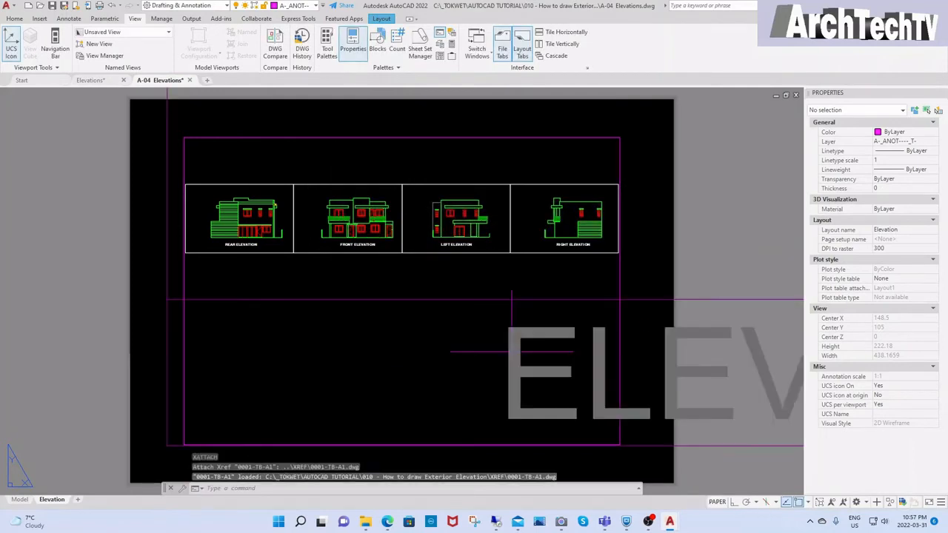
Move the attached title block reference in the Elevation layout to layer 0
text(z)
key(Return)
text(e)
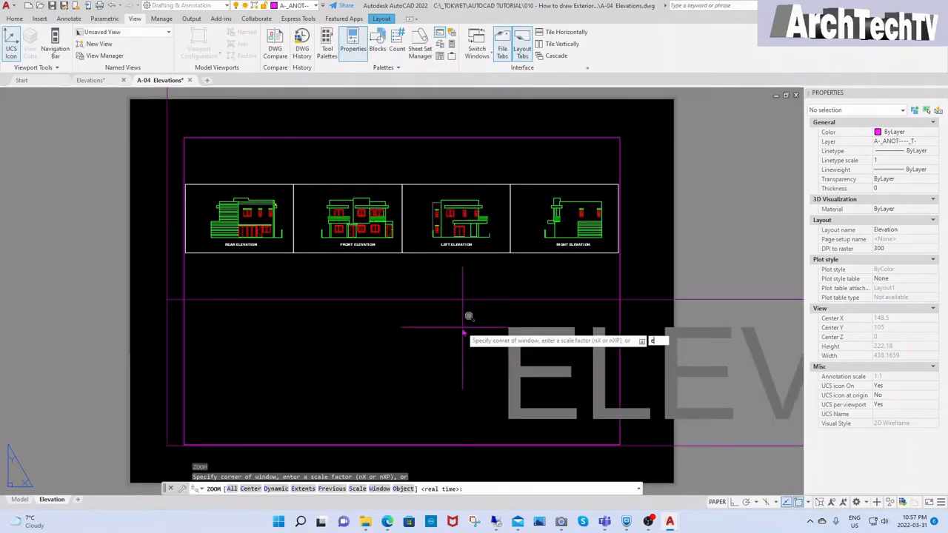
key(Return)
key(Escape)
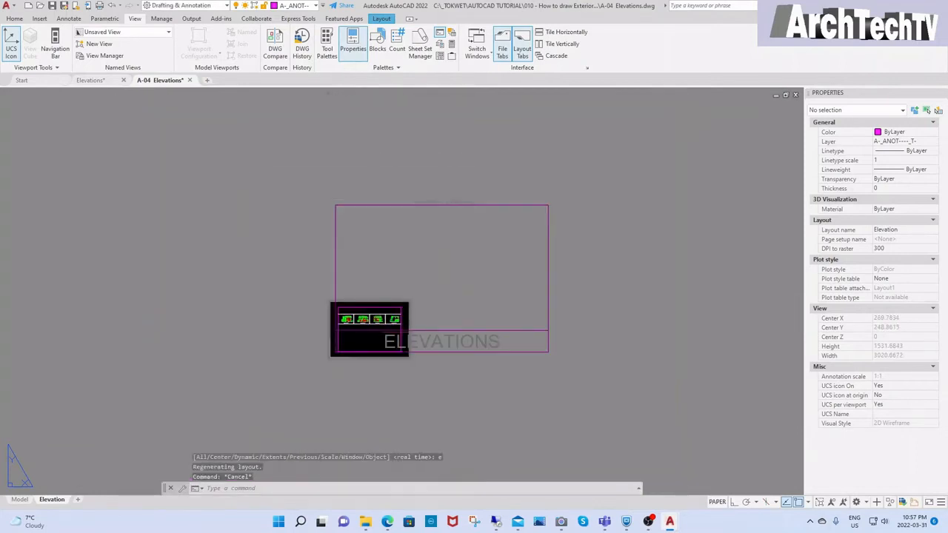
click(597, 279)
key(Escape)
key(Escape)
key(Escape)
key(Escape)
click(601, 227)
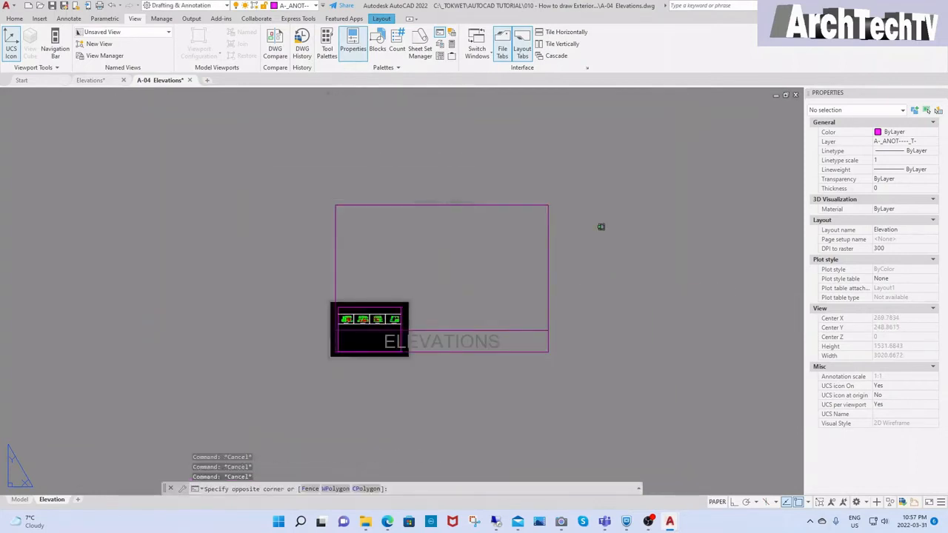
click(520, 272)
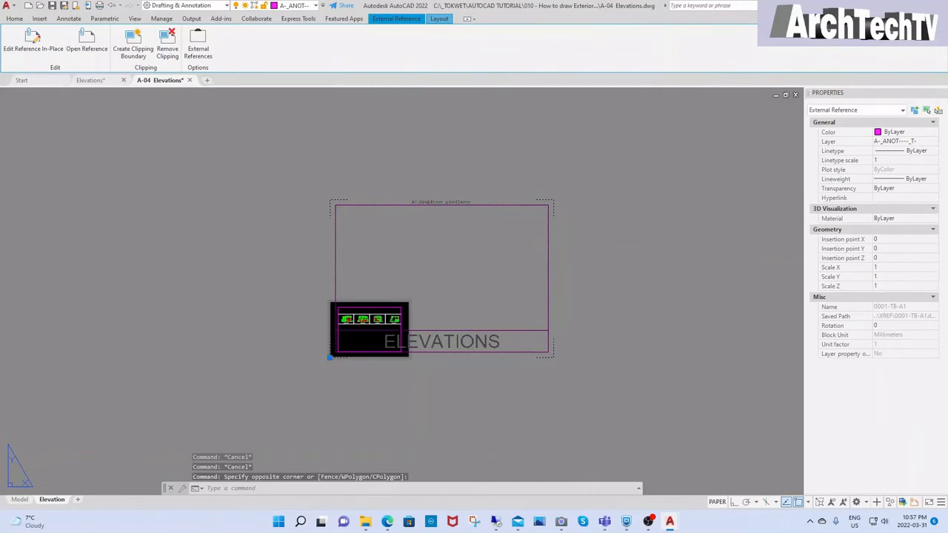
click(934, 143)
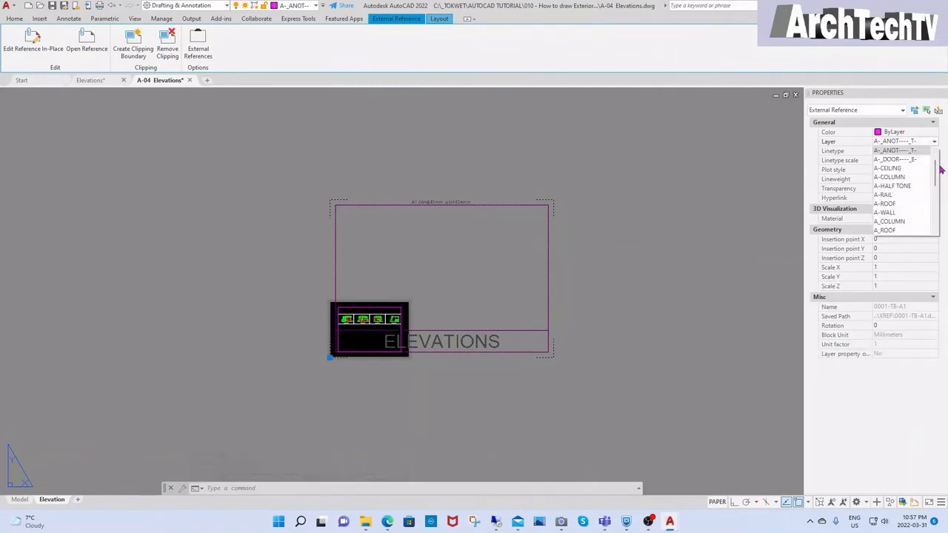
drag(937, 175, 937, 158)
click(892, 152)
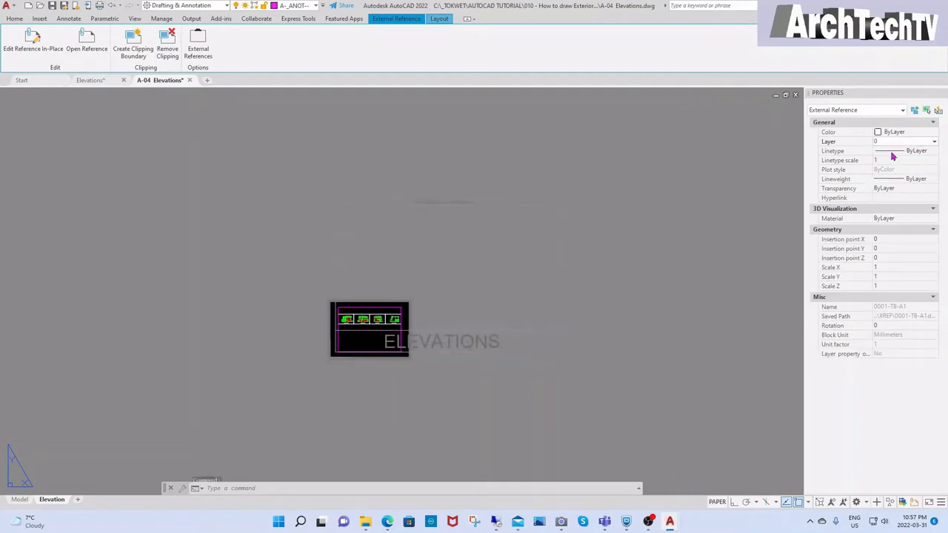
key(Escape)
key(Escape)
Examine how the attached A1 title block extends beyond the current sheet of the Elevation layout
text(z)
key(Return)
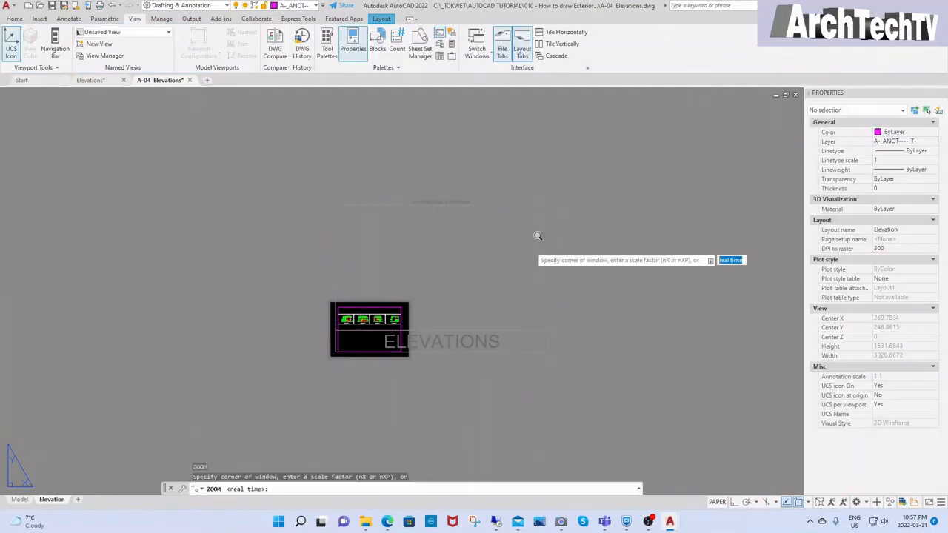
text(e)
key(Return)
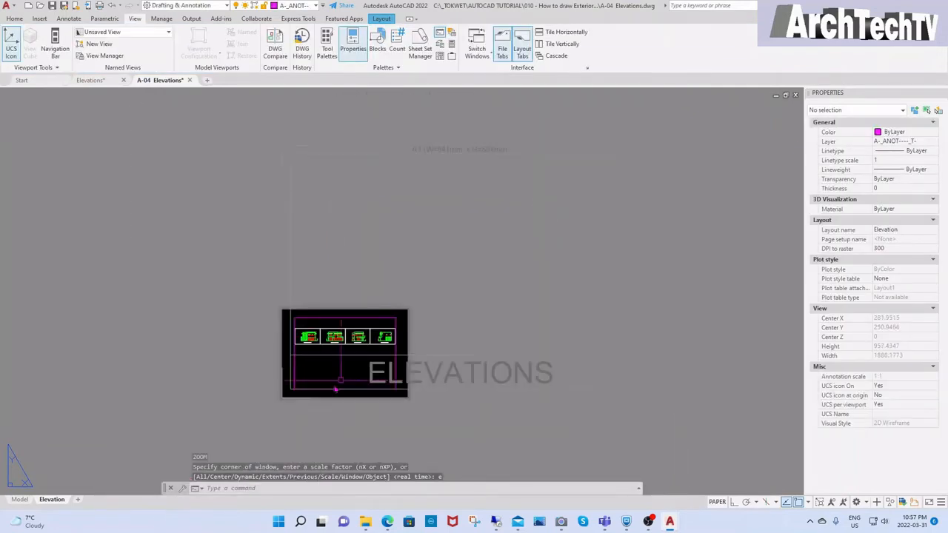
key(Escape)
key(Escape)
key(Escape)
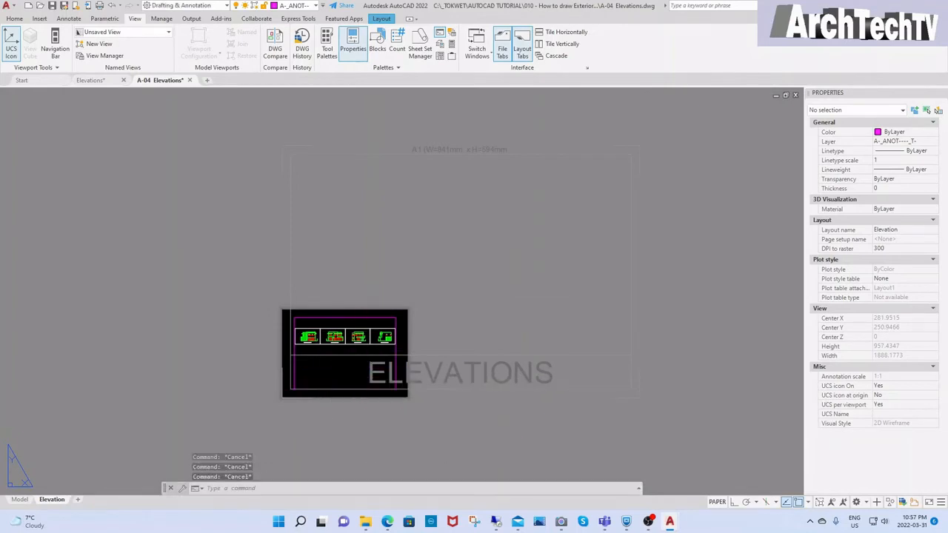
click(751, 256)
click(561, 215)
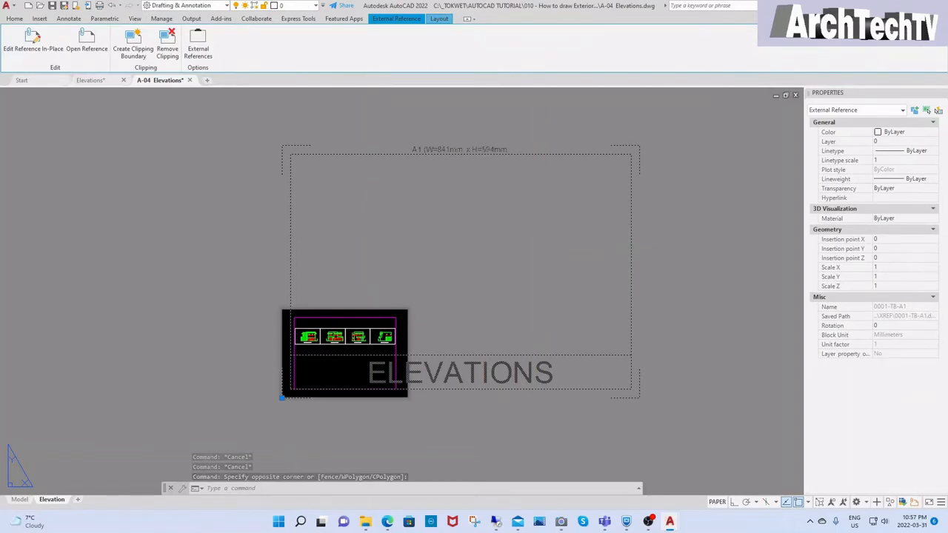
key(Escape)
key(Escape)
key(Escape)
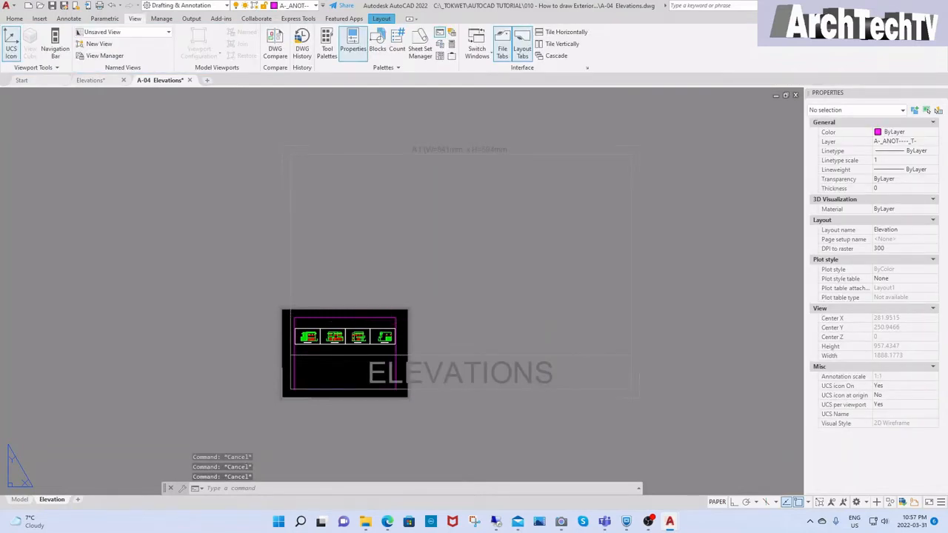
Modify the Elevation layout's page setup to use the DWG To PDF.pc3 plotter and the STANDARD PLOT STYLE.ctb plot style table
right_click(48, 501)
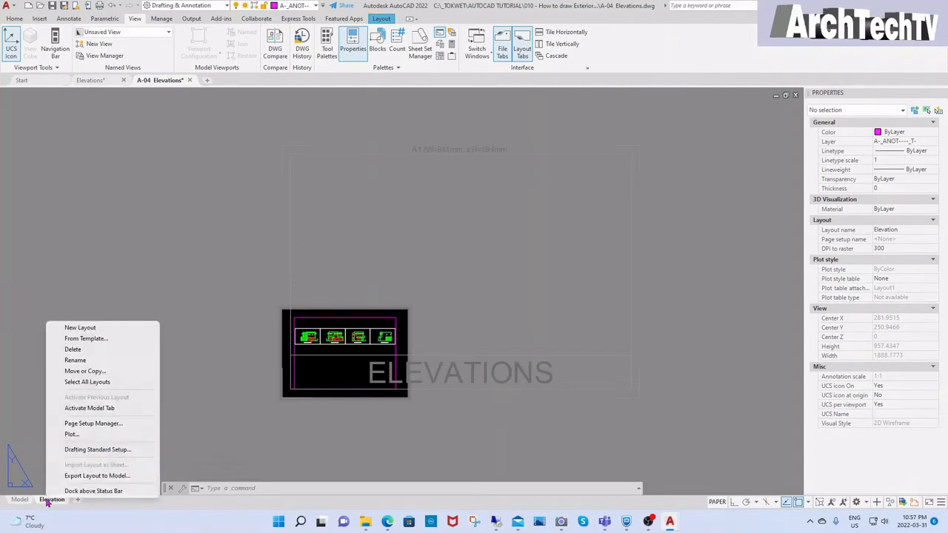
click(92, 424)
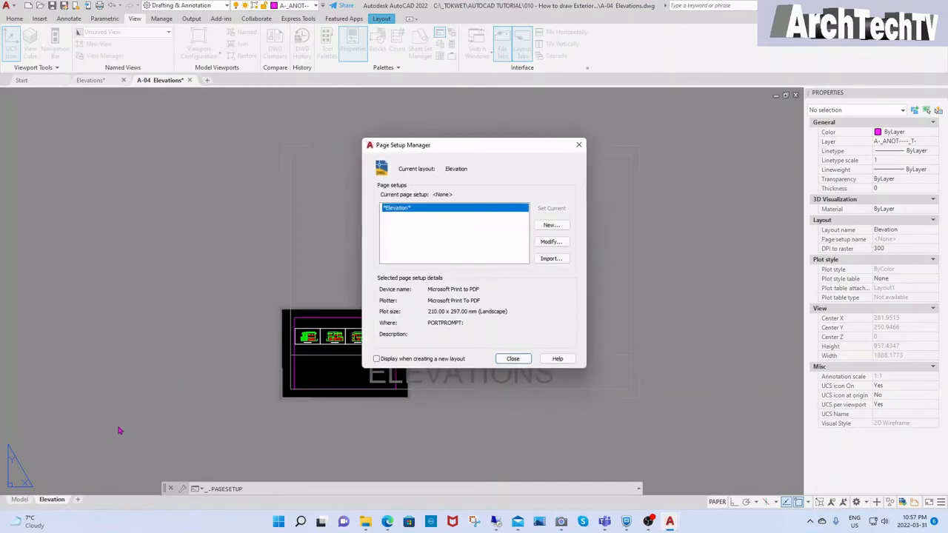
click(551, 243)
click(470, 189)
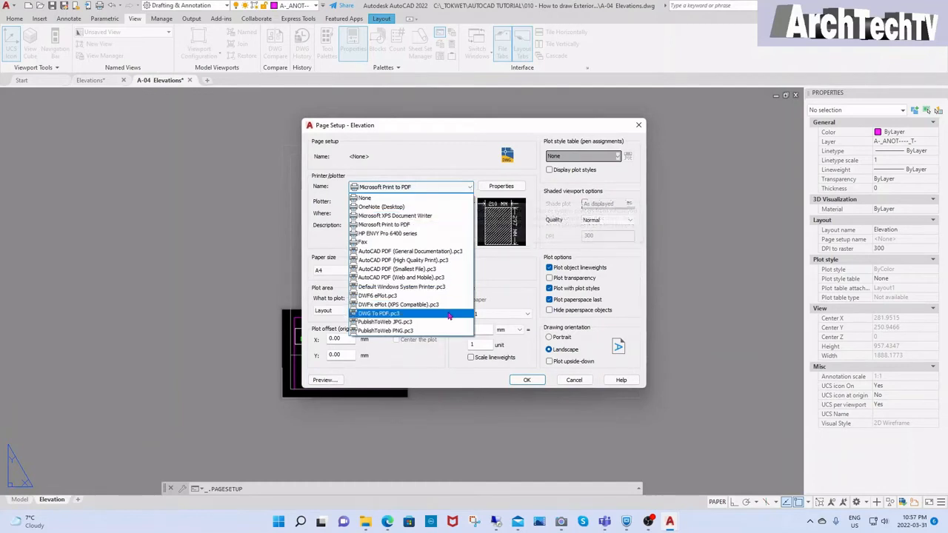
click(417, 313)
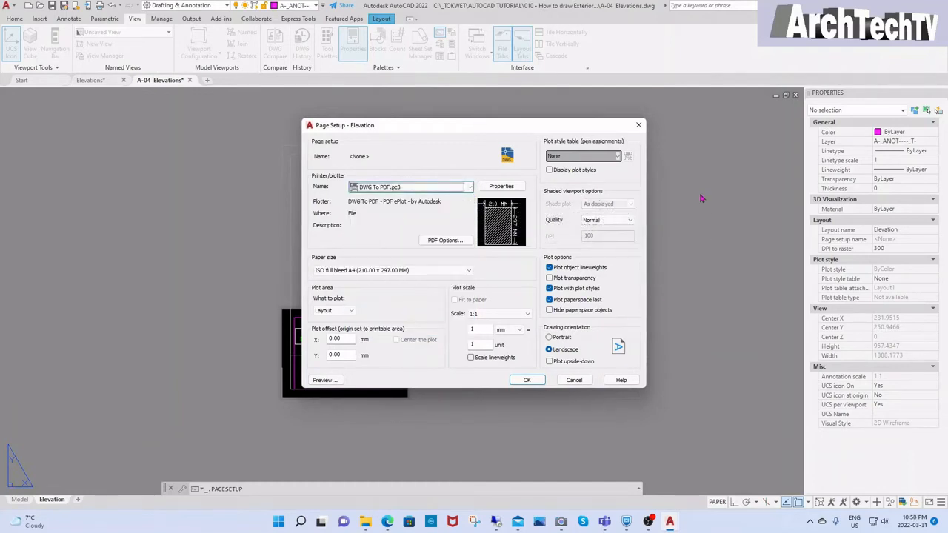
click(620, 159)
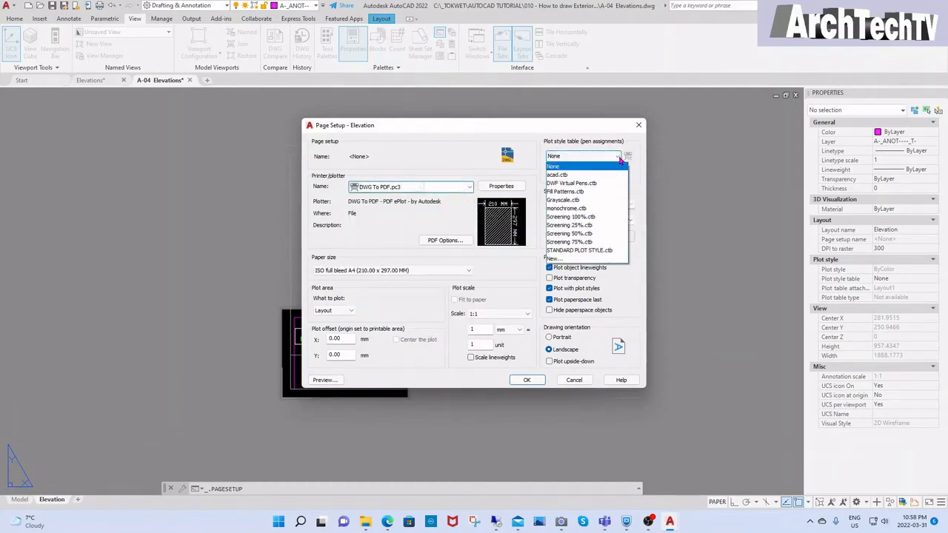
click(610, 252)
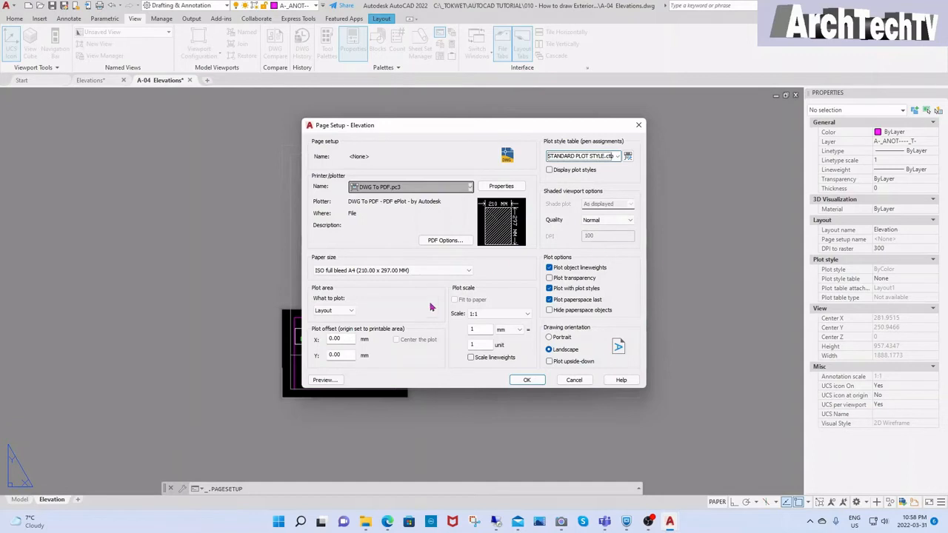
Set the page setup's paper size to ISO A1 (594.00 x 841.00 MM)
click(467, 272)
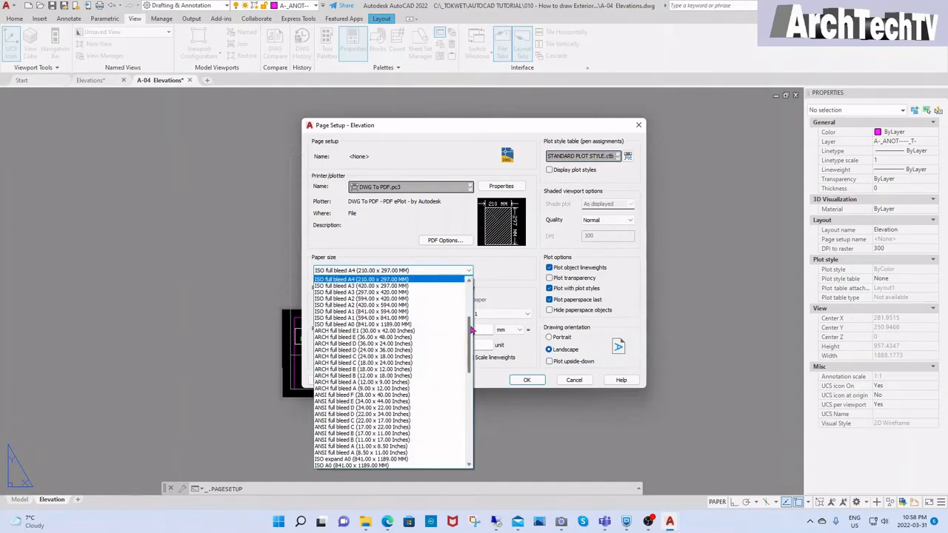
drag(471, 329, 470, 347)
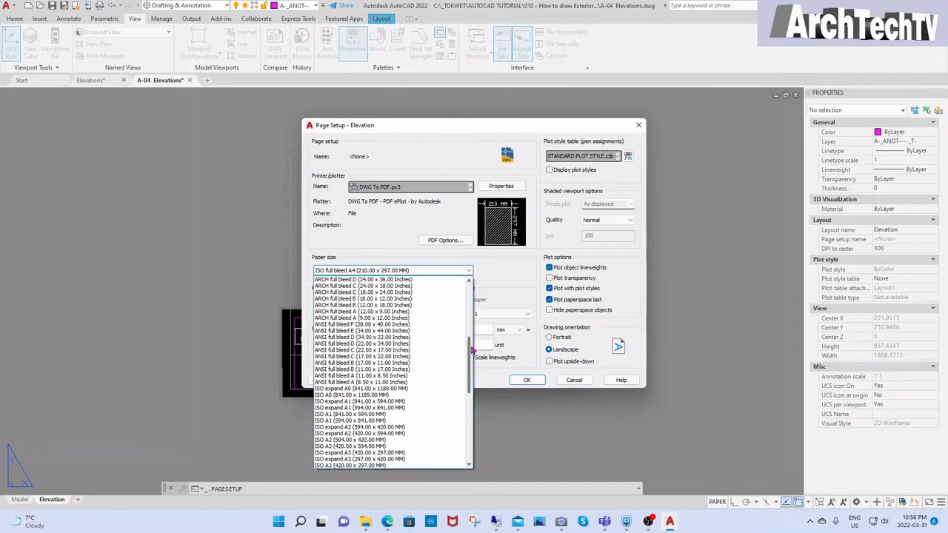
click(377, 419)
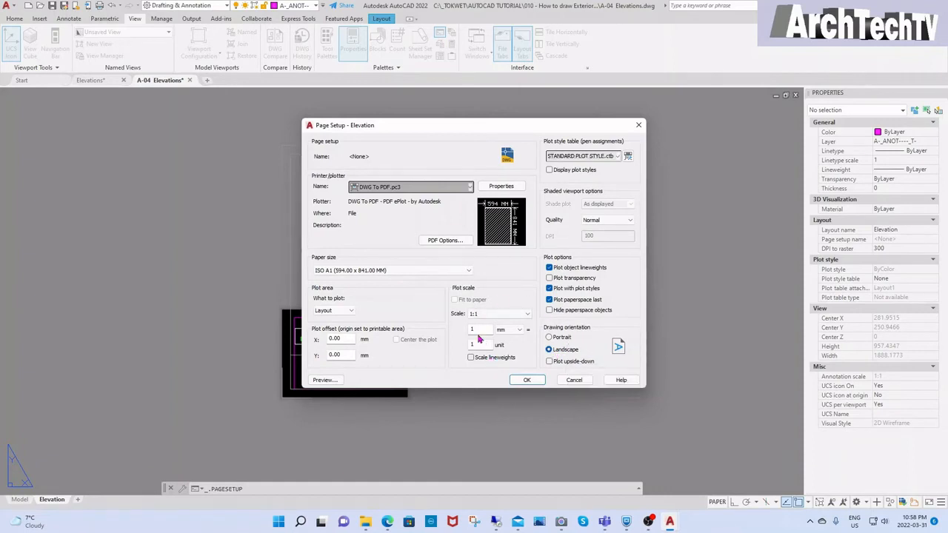
Define the plot area as a window from the title block's lower-left corner to its upper-right corner at 841,594
click(353, 311)
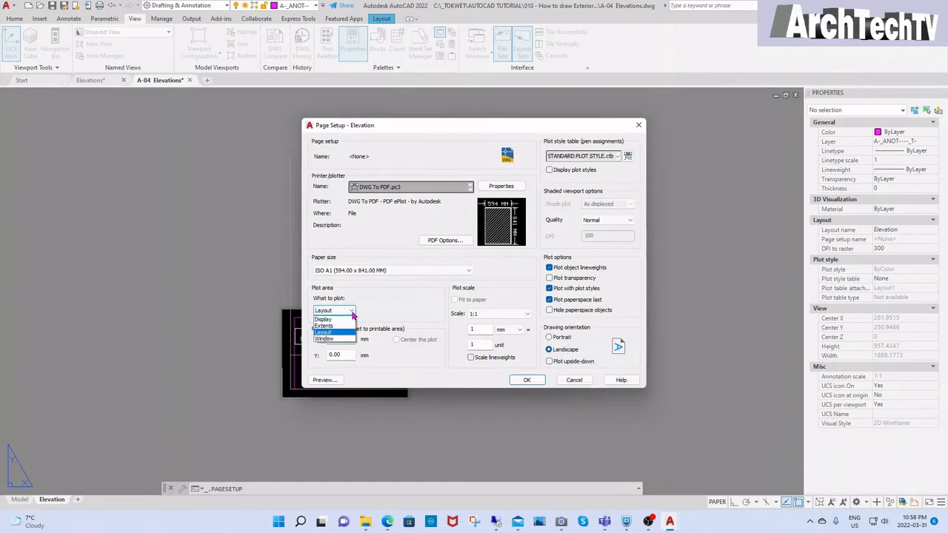
click(334, 339)
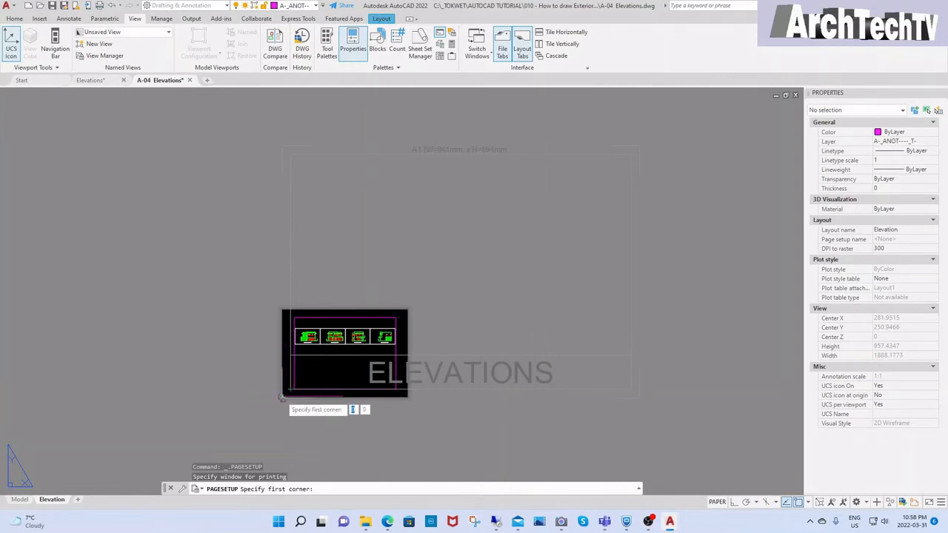
click(283, 398)
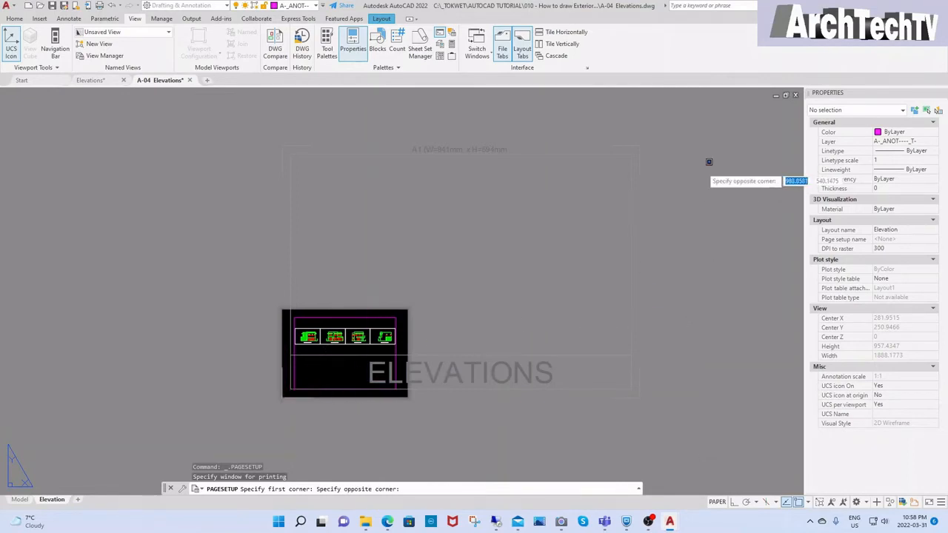
scroll(643, 141, up, 5)
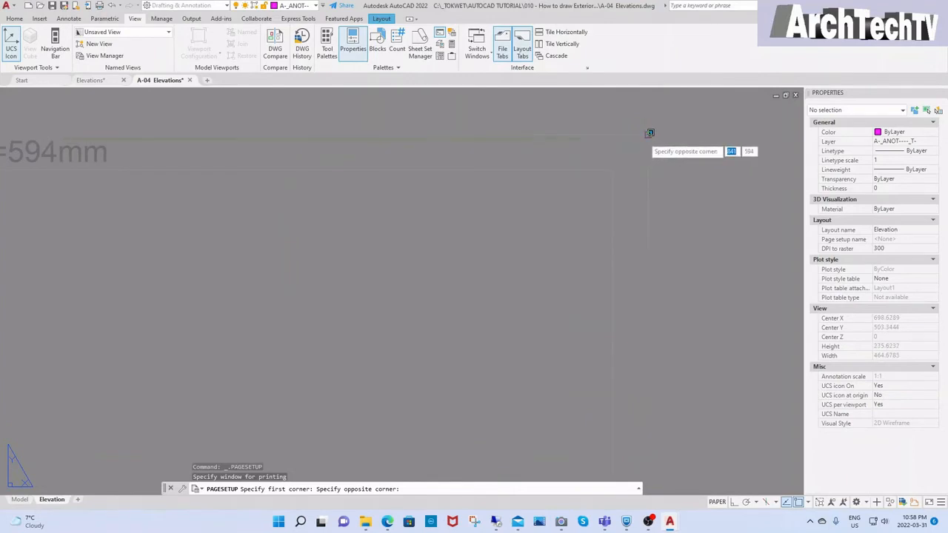
click(646, 136)
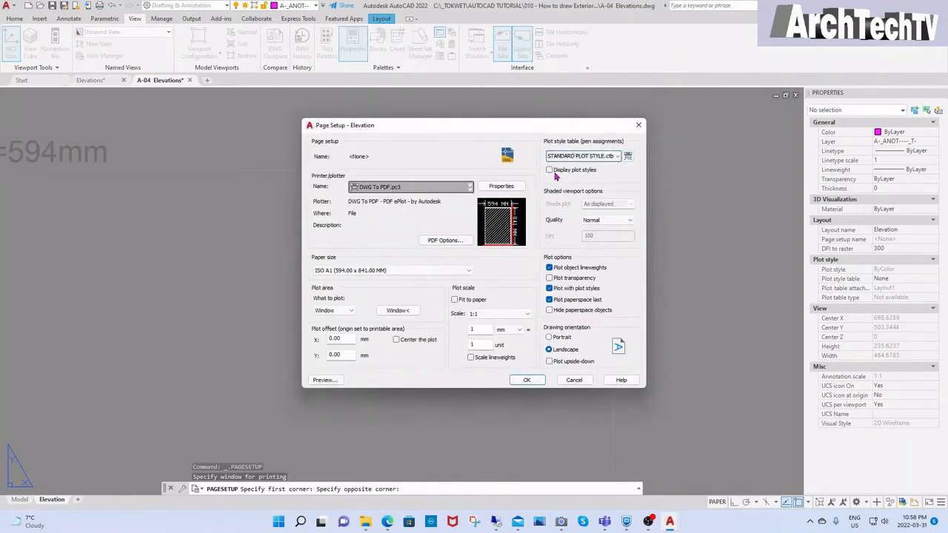
Turn on the display of plot styles, center the plot, and apply the page setup to the Elevation layout
click(549, 171)
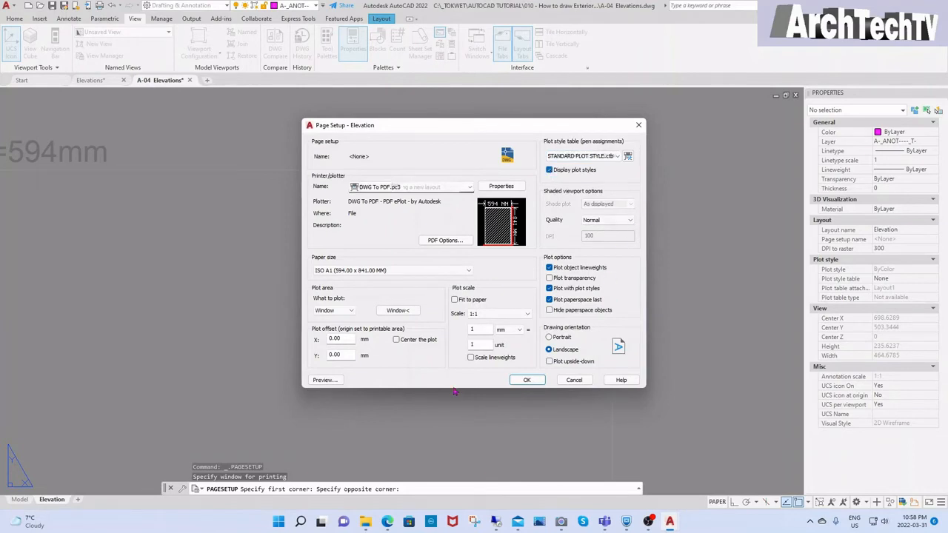
click(396, 340)
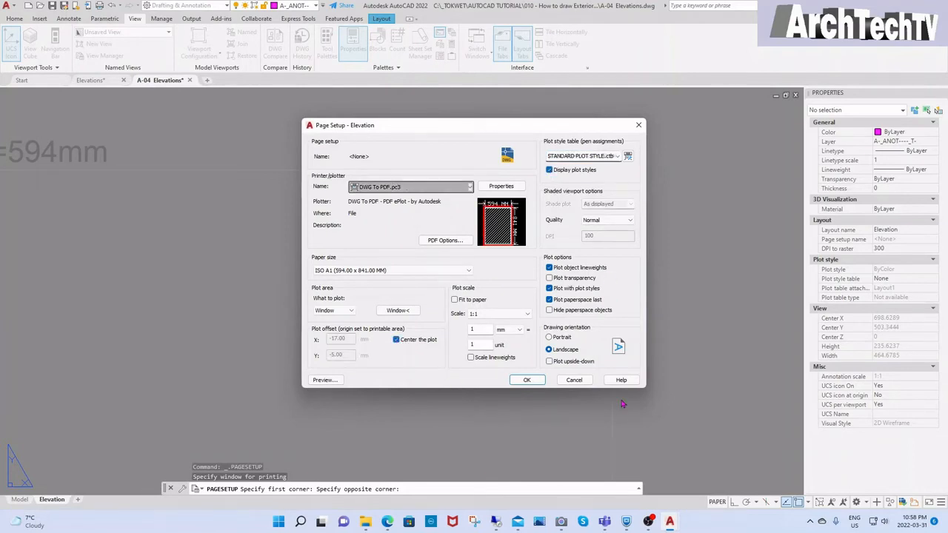
click(527, 380)
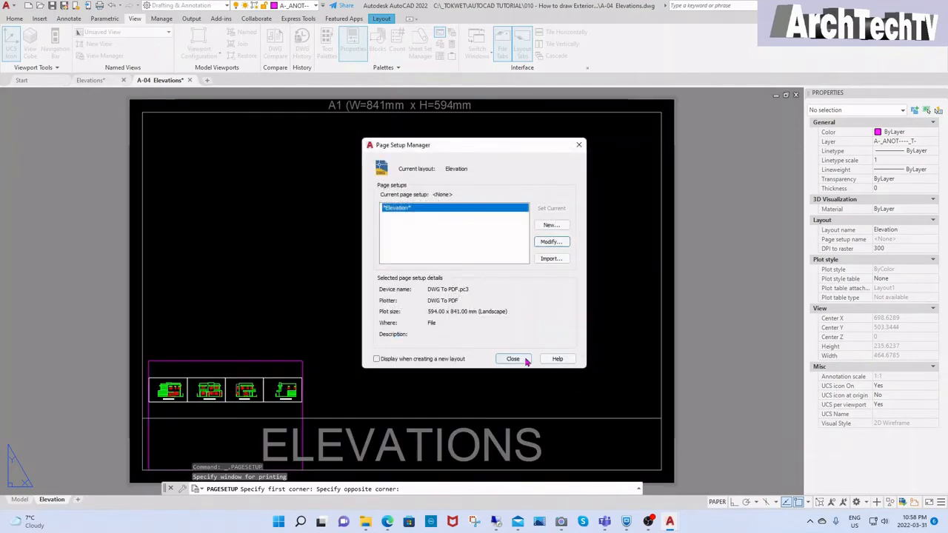
click(513, 359)
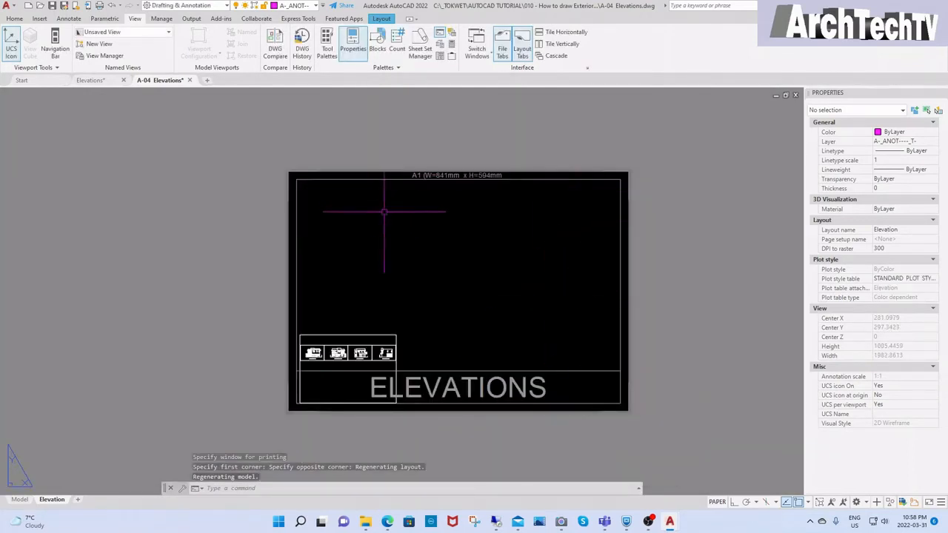
Move the elevations viewport up and slightly right, into the open drawing area above the title strip
middle_drag(490, 209, 469, 219)
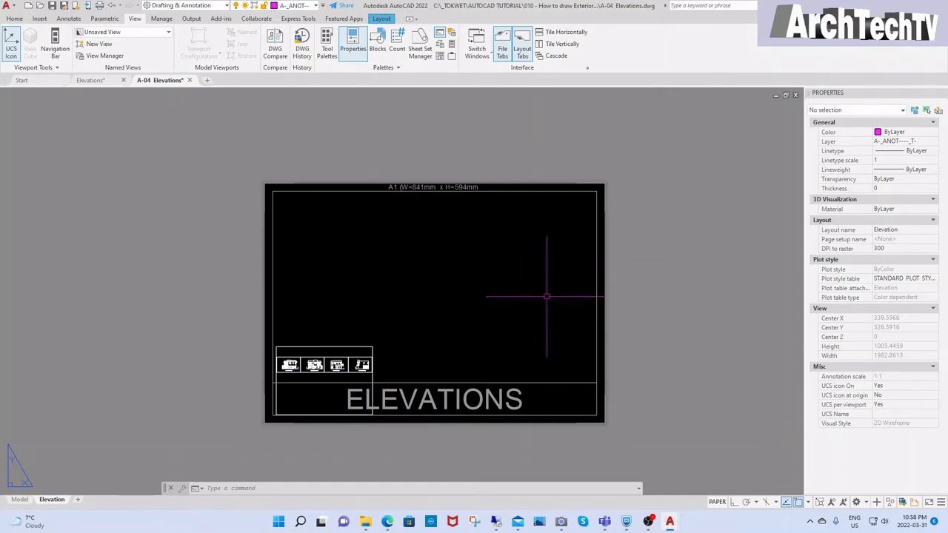
middle_drag(546, 296, 559, 282)
text(m)
key(Return)
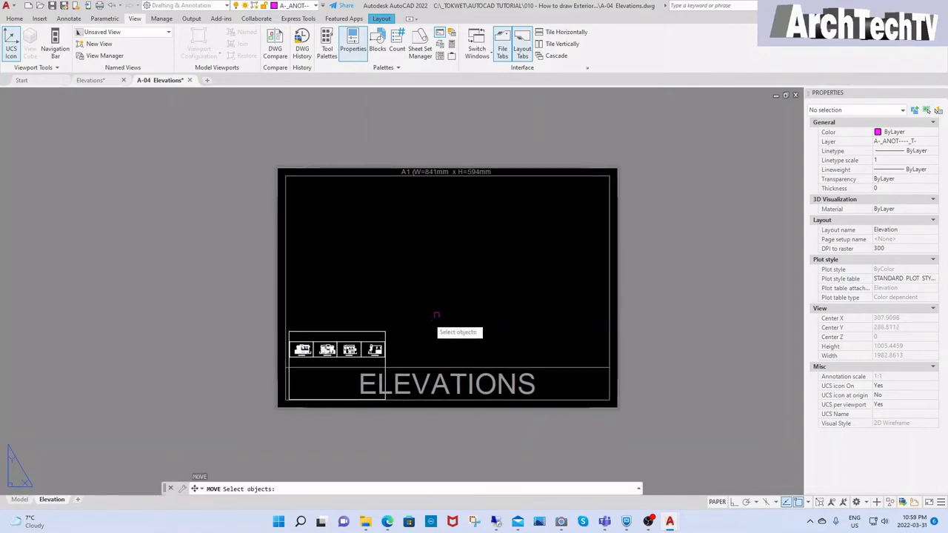
key(Escape)
text(m)
key(Return)
click(434, 307)
click(376, 342)
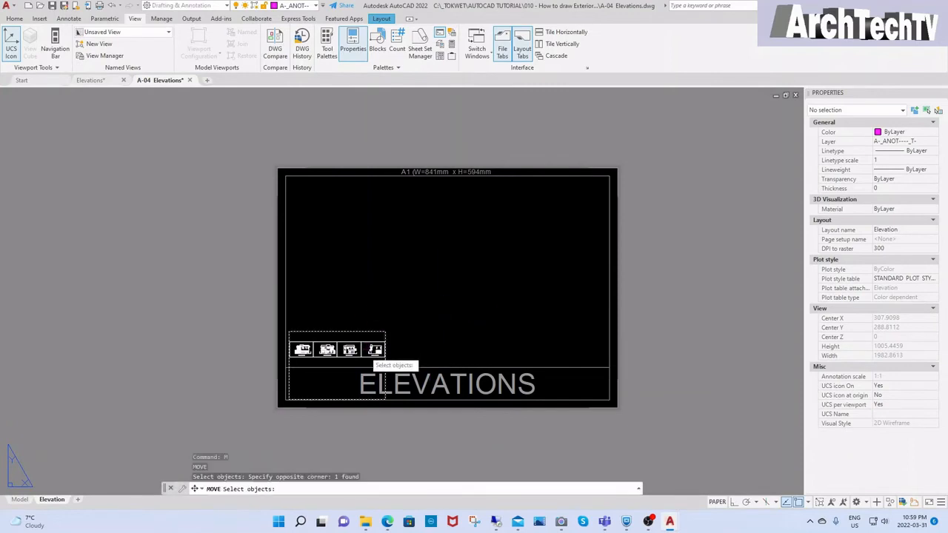
key(Return)
click(368, 352)
click(402, 243)
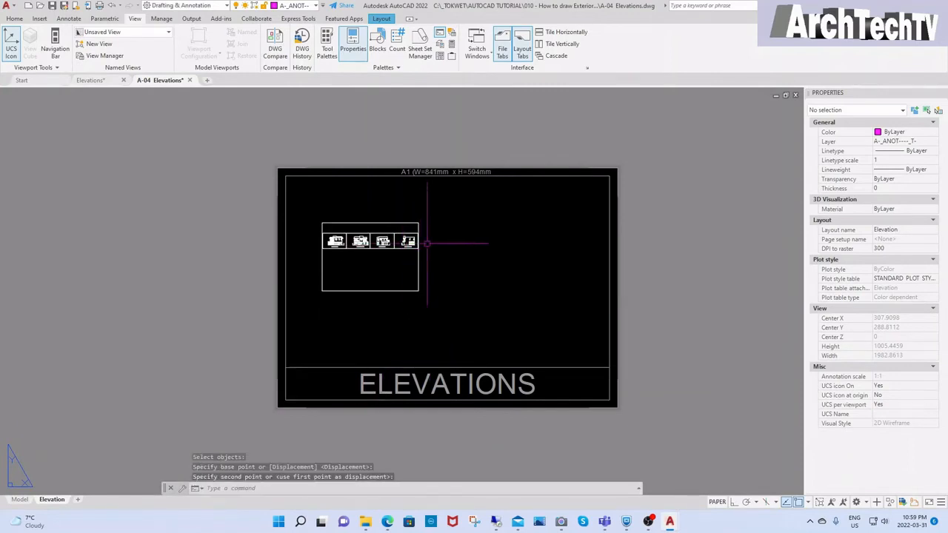
Enter model space through the moved elevations viewport and return to paper space
click(389, 258)
click(391, 260)
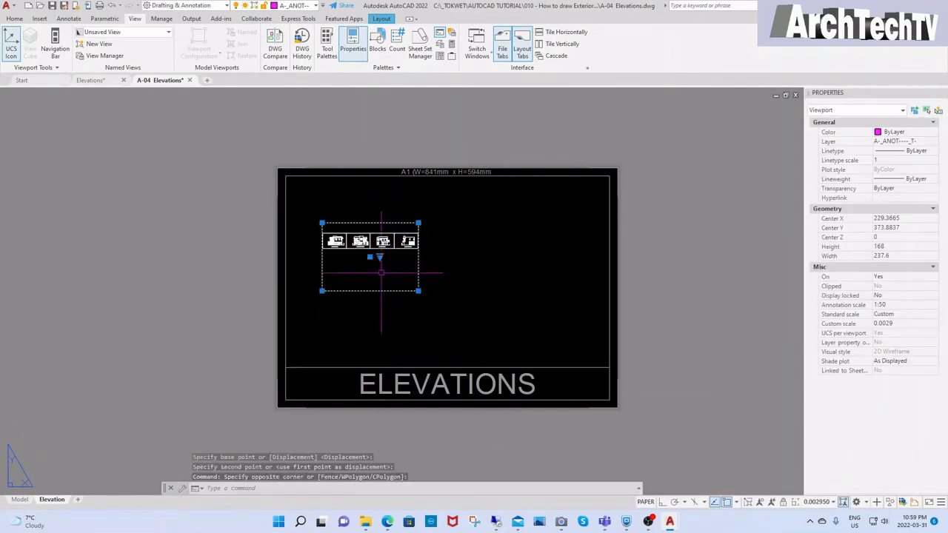
key(Escape)
key(Escape)
key(Escape)
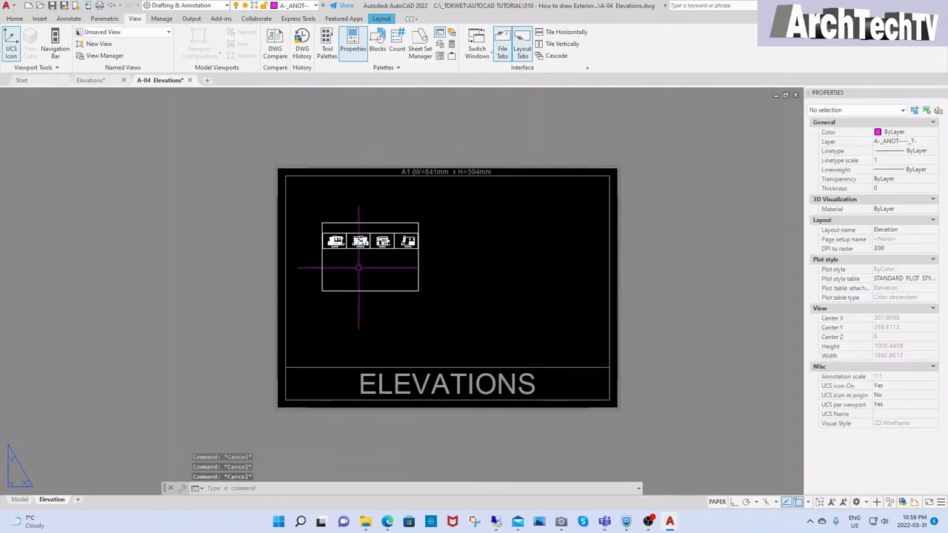
double_click(358, 268)
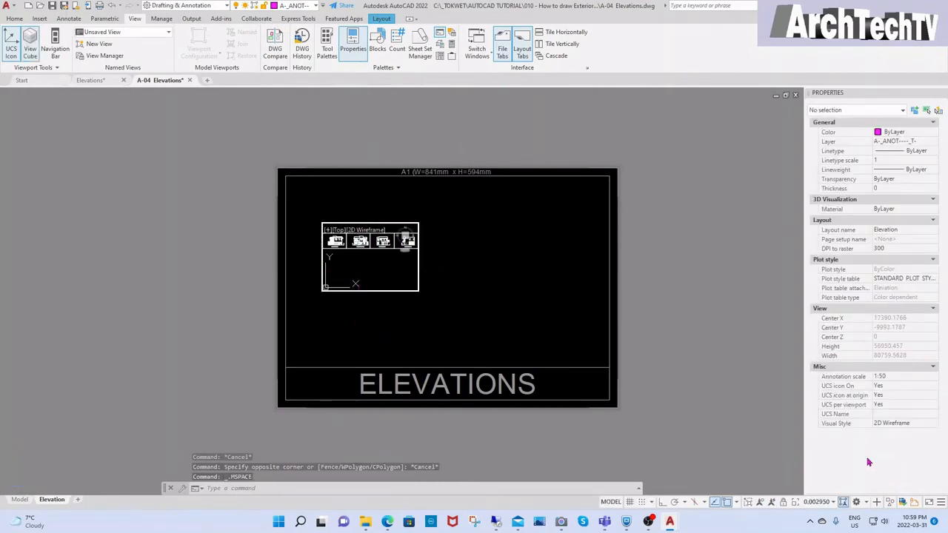
double_click(425, 275)
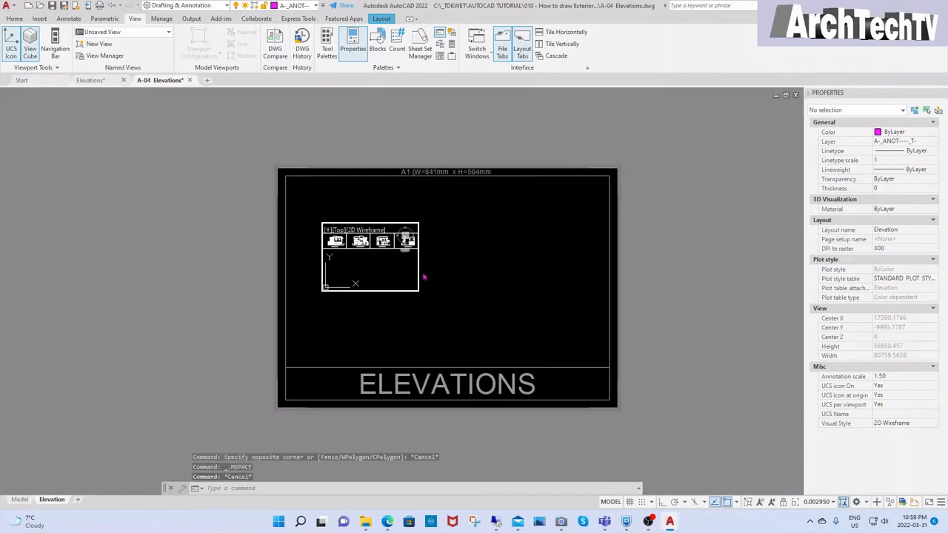
key(Escape)
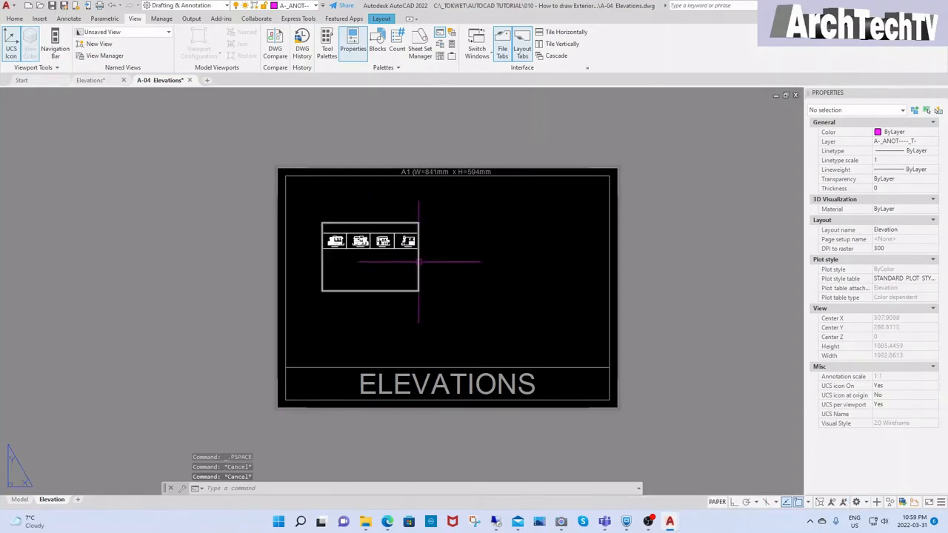
Set the elevations viewport's scale to 1:50 and deselect it
click(418, 262)
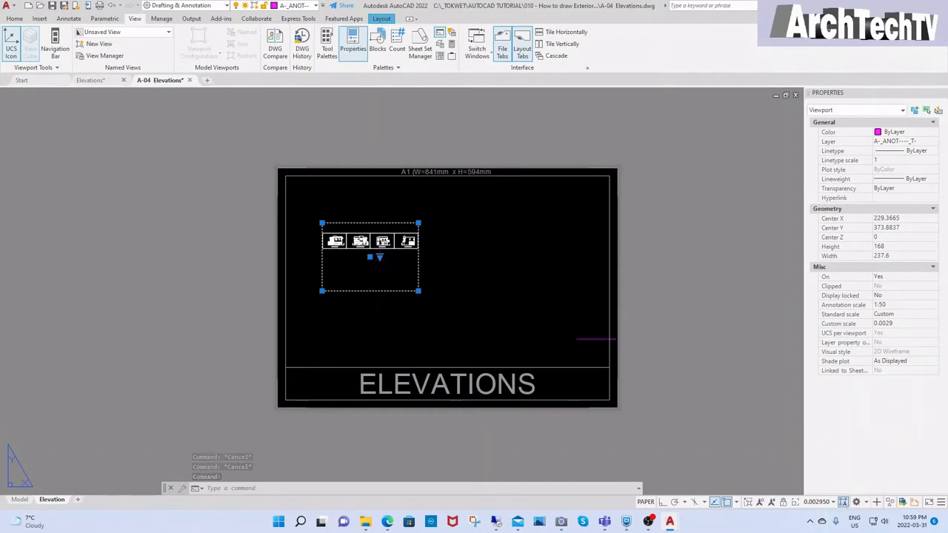
scroll(369, 258, up, 3)
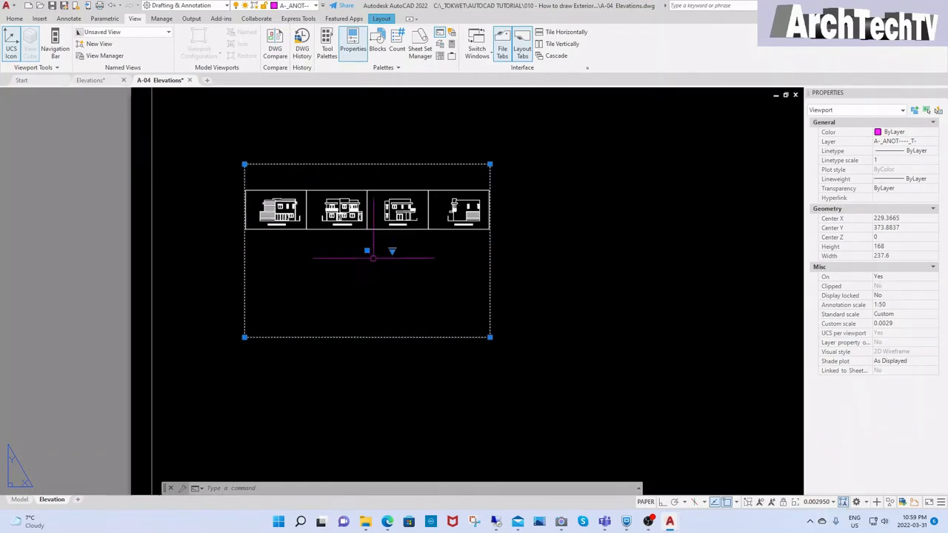
scroll(393, 253, up, 4)
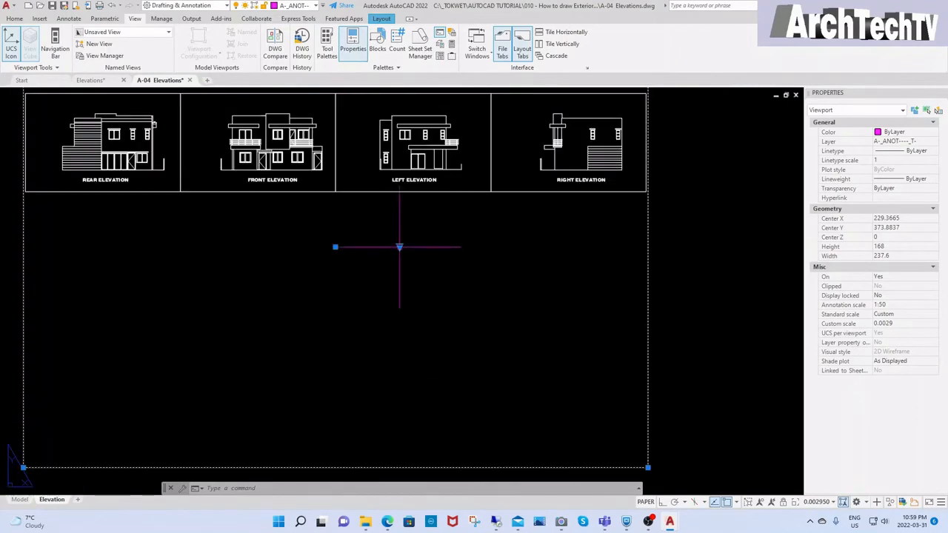
click(399, 247)
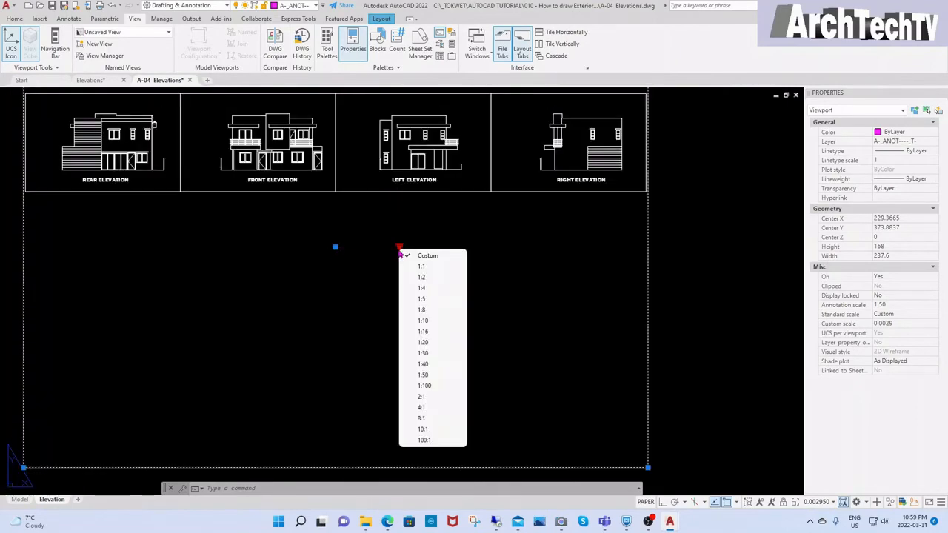
click(437, 375)
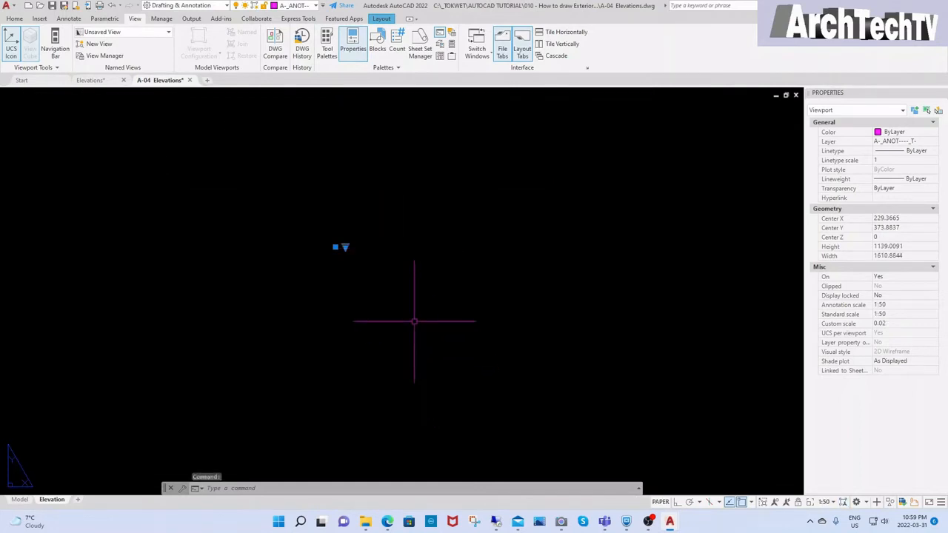
key(Escape)
key(Escape)
key(Escape)
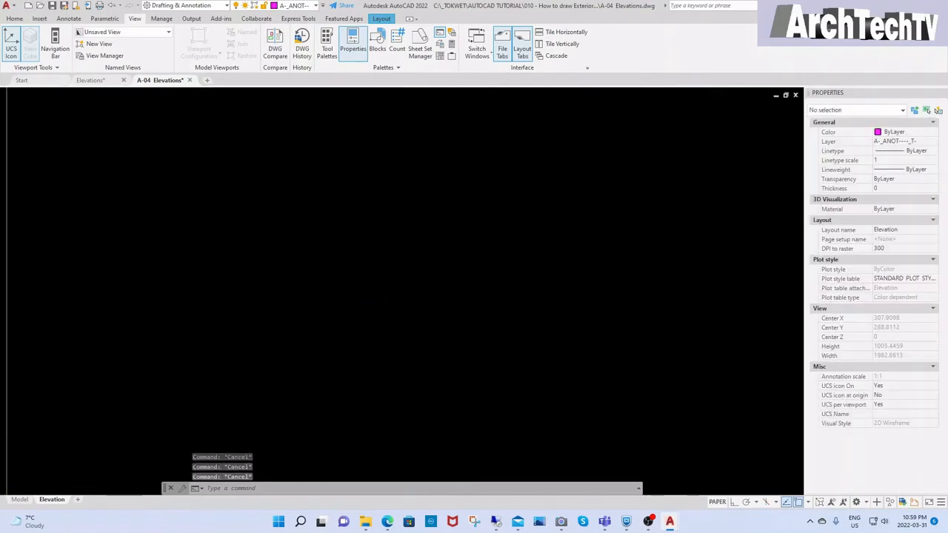
scroll(389, 300, down, 5)
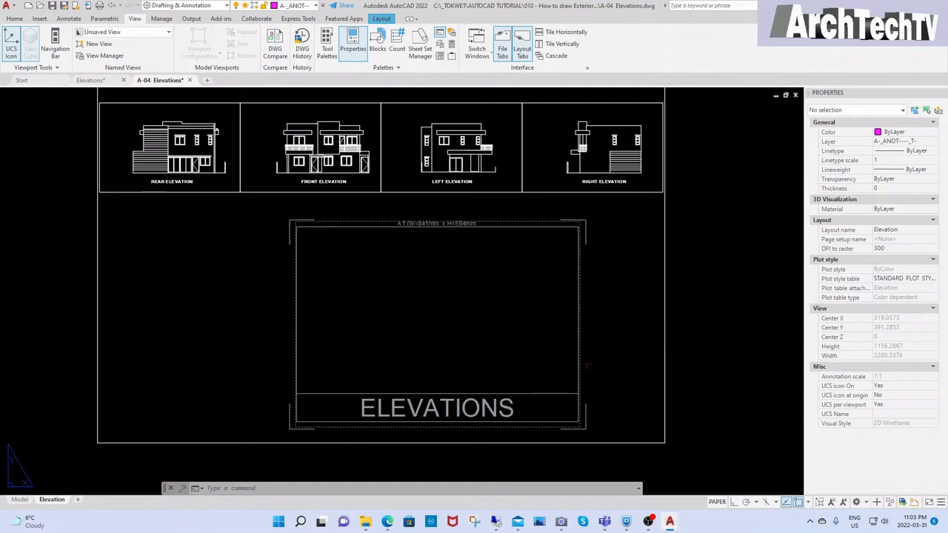
scroll(452, 418, up, 4)
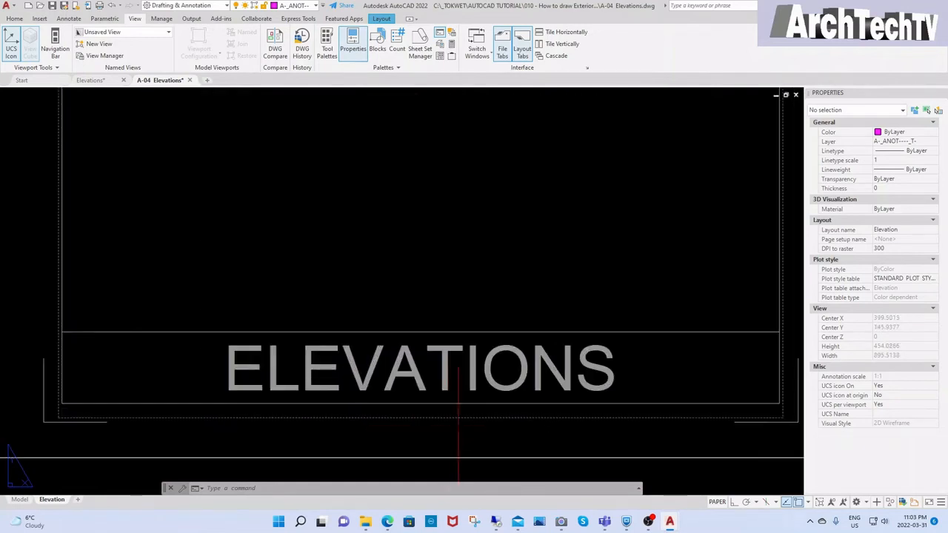
scroll(489, 419, down, 2)
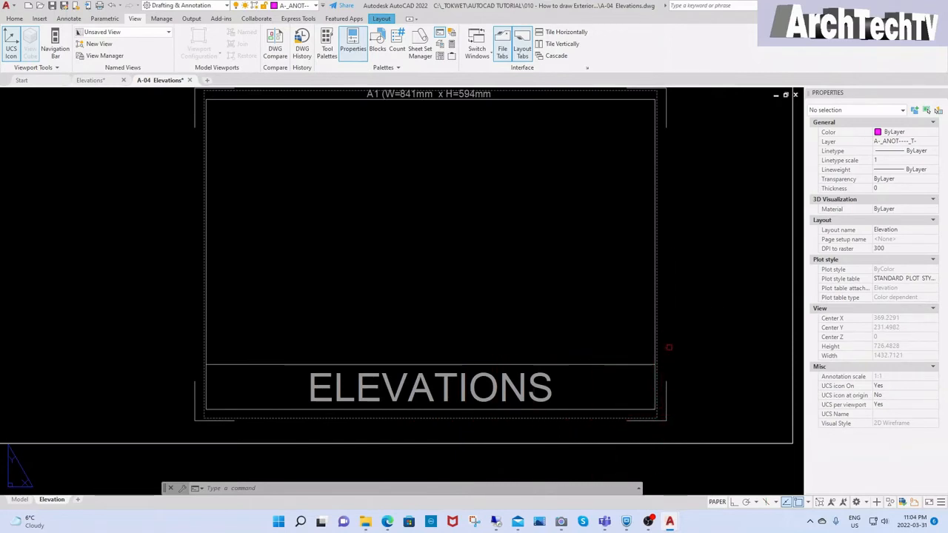
scroll(668, 348, down, 2)
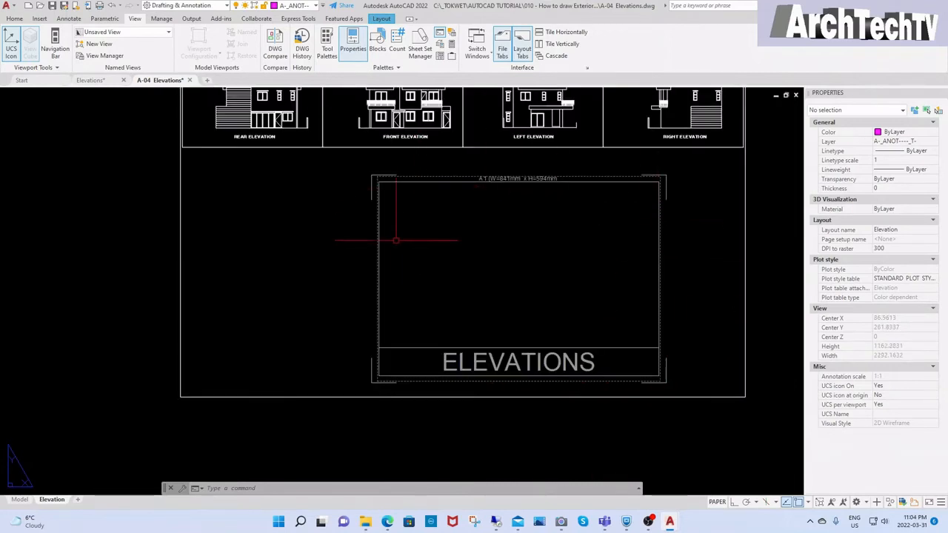
middle_drag(675, 376, 644, 369)
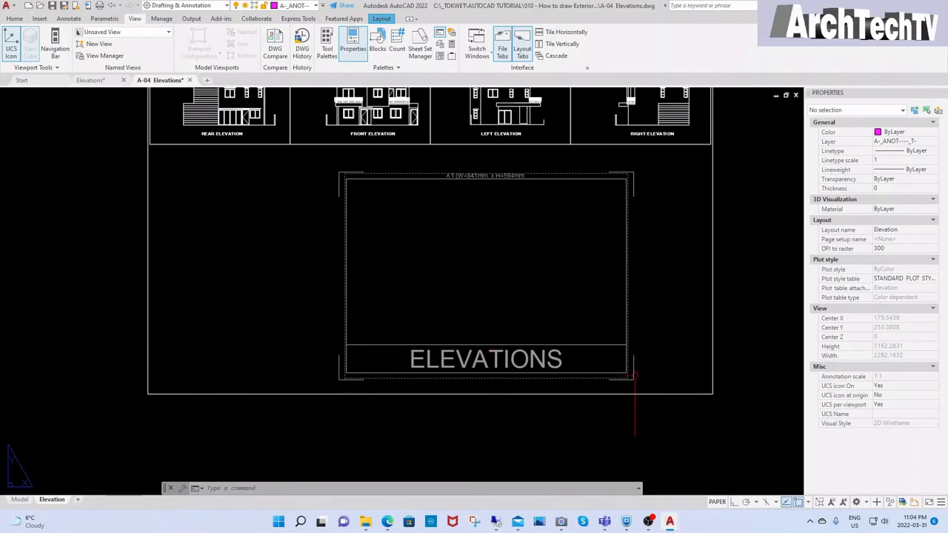
scroll(638, 377, up, 3)
click(630, 382)
key(Escape)
key(Escape)
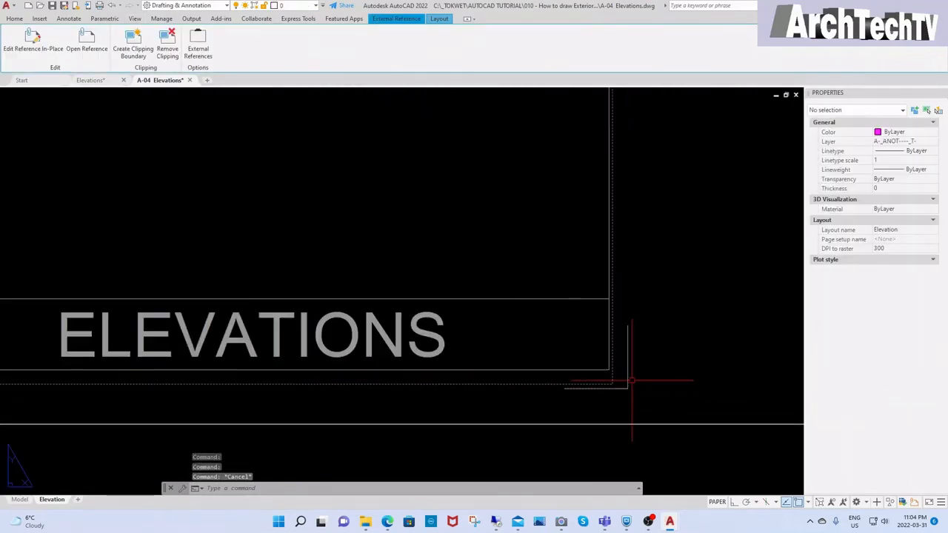
text(l)
key(Return)
click(629, 385)
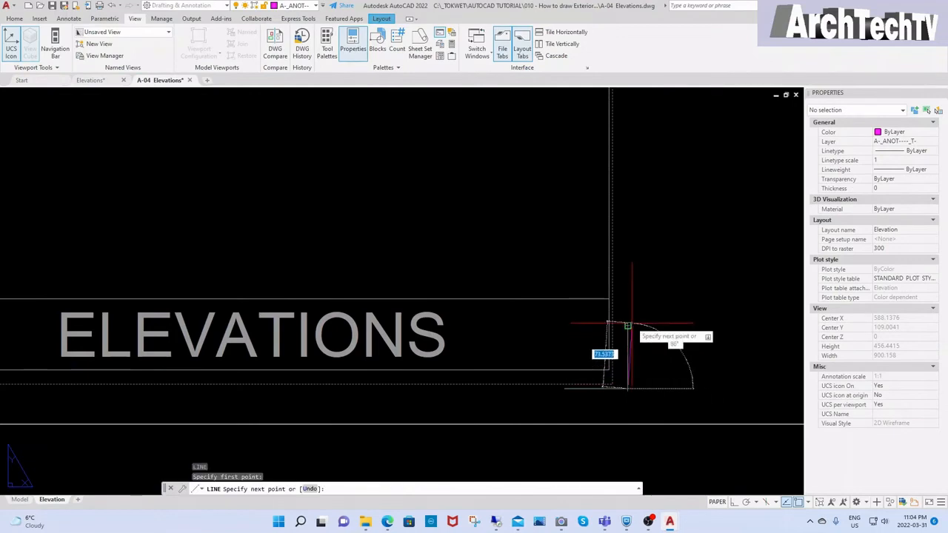
key(Escape)
Shrink the enlarged viewport from its lower-right corner so it frames only the rear elevation
scroll(640, 387, down, 2)
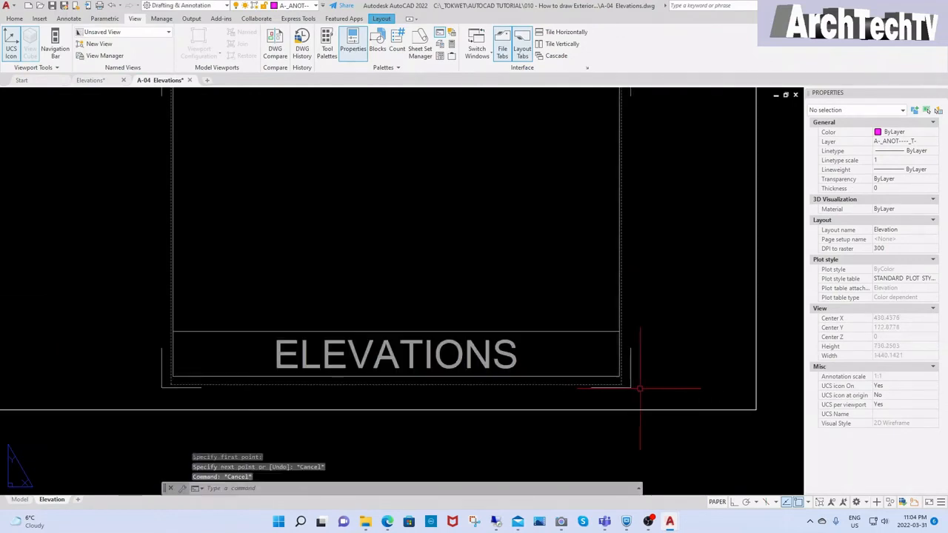
middle_drag(637, 391, 654, 394)
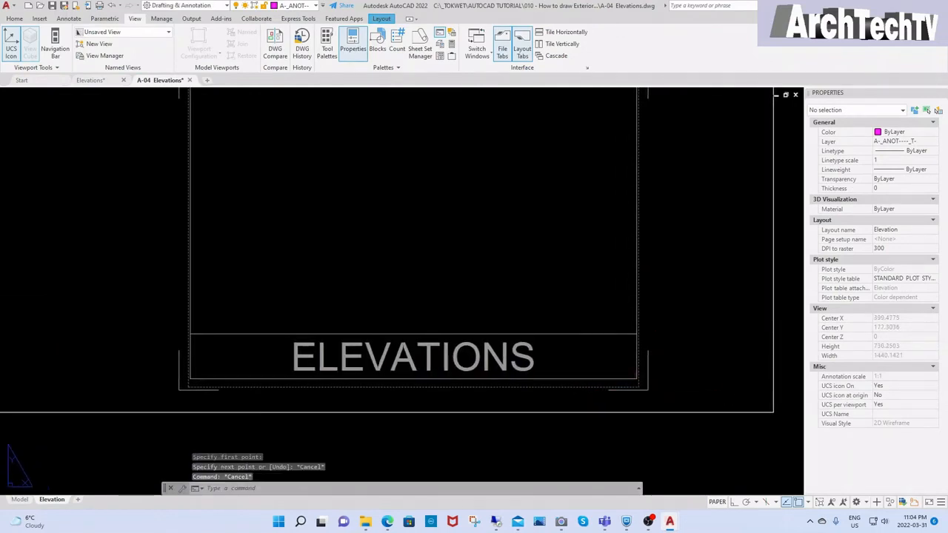
scroll(668, 387, down, 2)
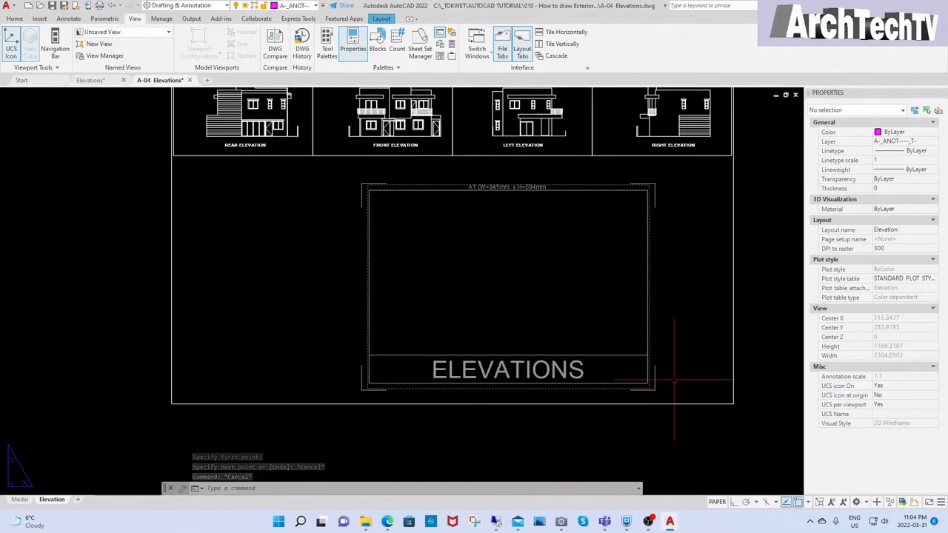
middle_drag(674, 379, 627, 387)
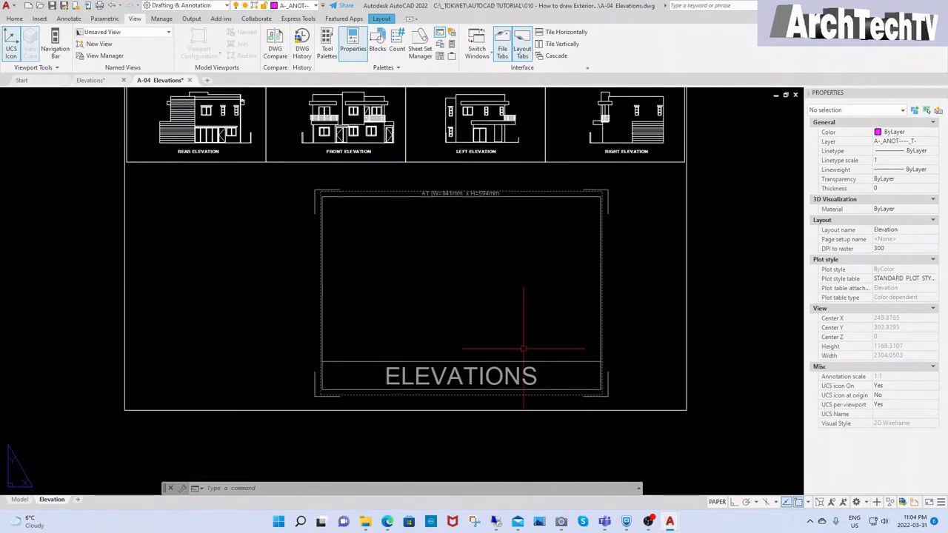
scroll(524, 349, down, 4)
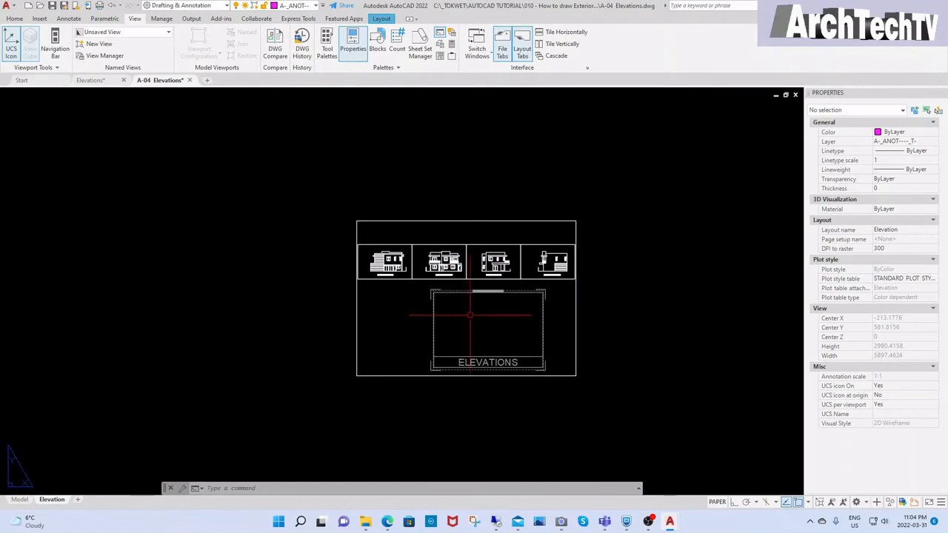
key(Escape)
key(Escape)
key(Escape)
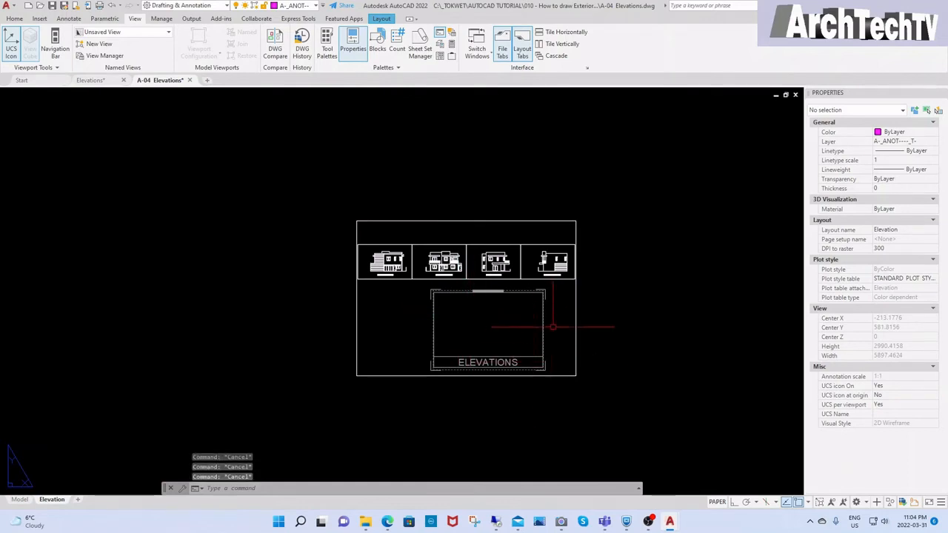
click(575, 323)
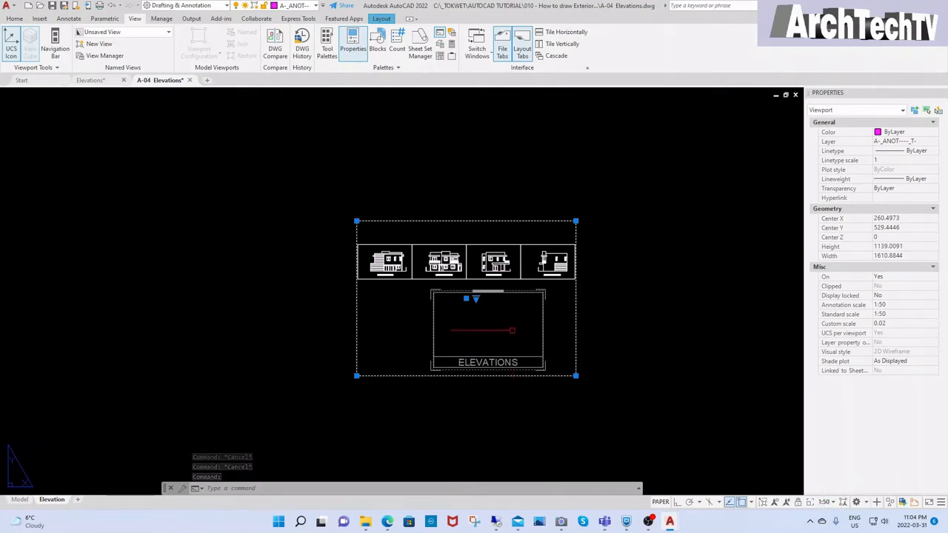
click(576, 375)
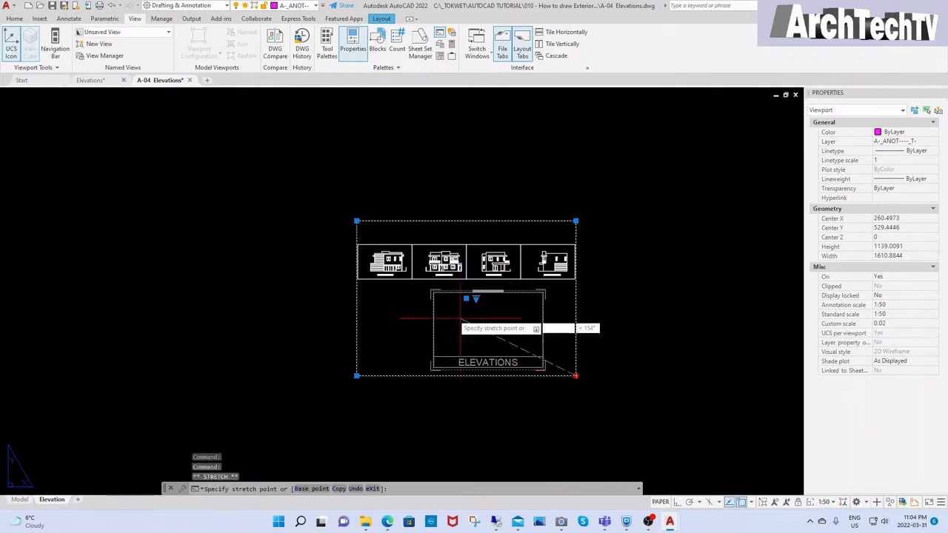
click(415, 280)
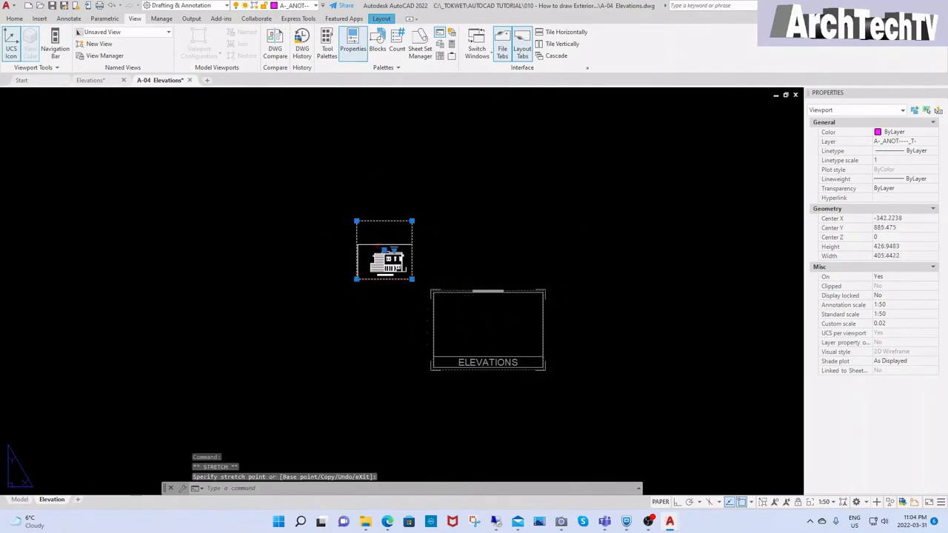
Trim the viewport's remaining edges closely around the rear elevation, to about 323 by 232 mm
click(356, 219)
scroll(324, 146, up, 4)
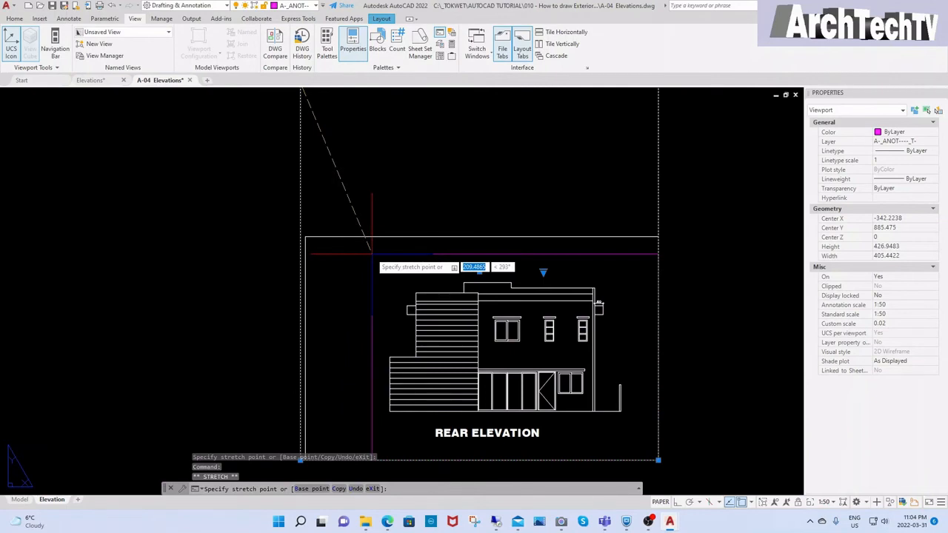
key(Escape)
scroll(397, 266, down, 5)
key(Escape)
middle_drag(466, 328, 424, 261)
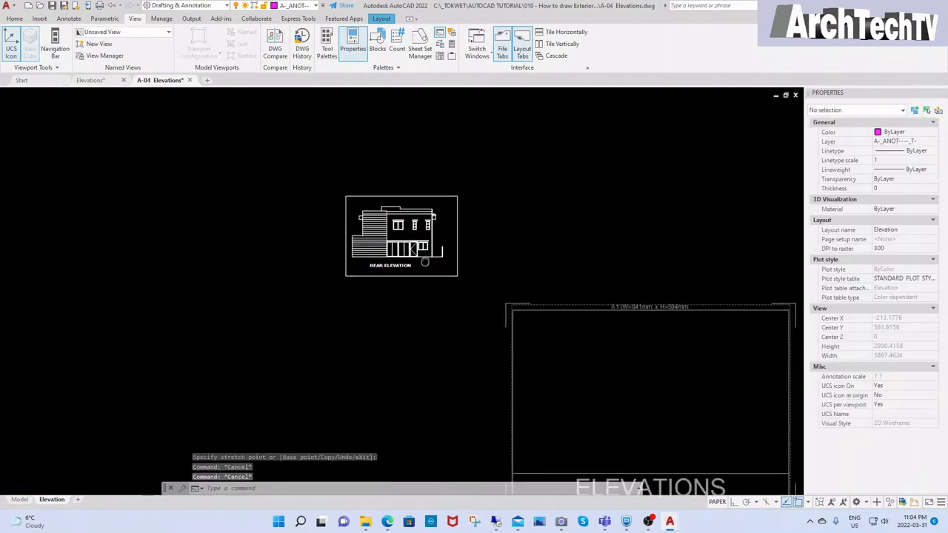
Move the rear elevation viewport into the upper-left corner of the A1 title block's drawing area
text(m)
key(Return)
click(417, 260)
key(Return)
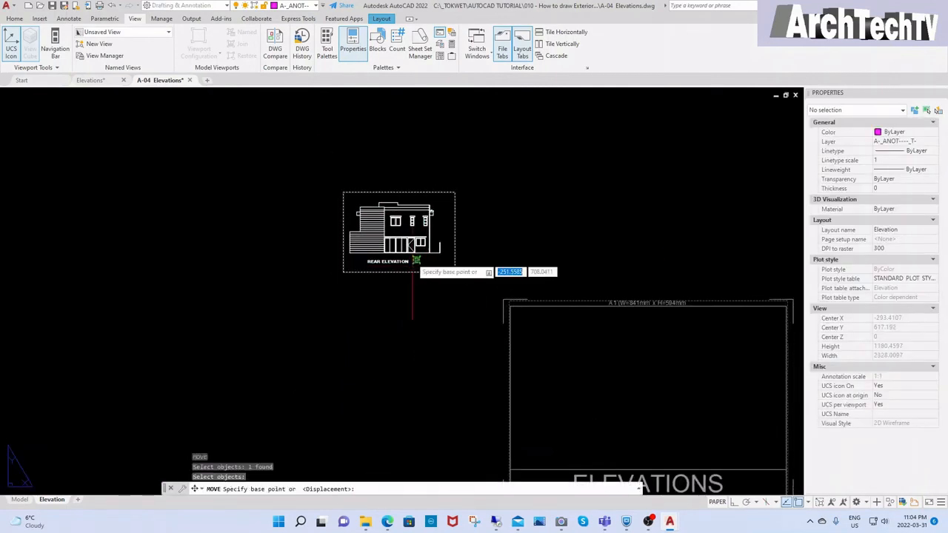
click(412, 267)
scroll(387, 248, down, 2)
click(517, 331)
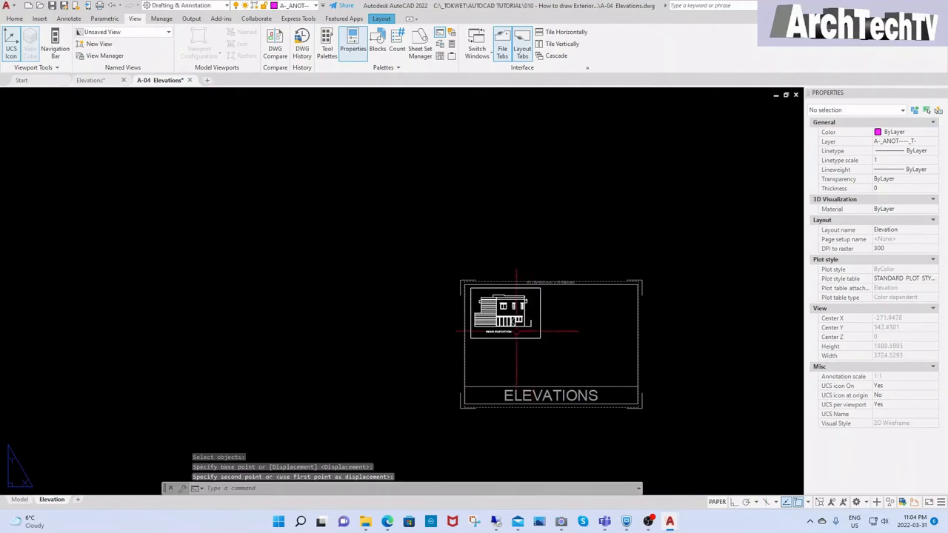
scroll(516, 331, up, 3)
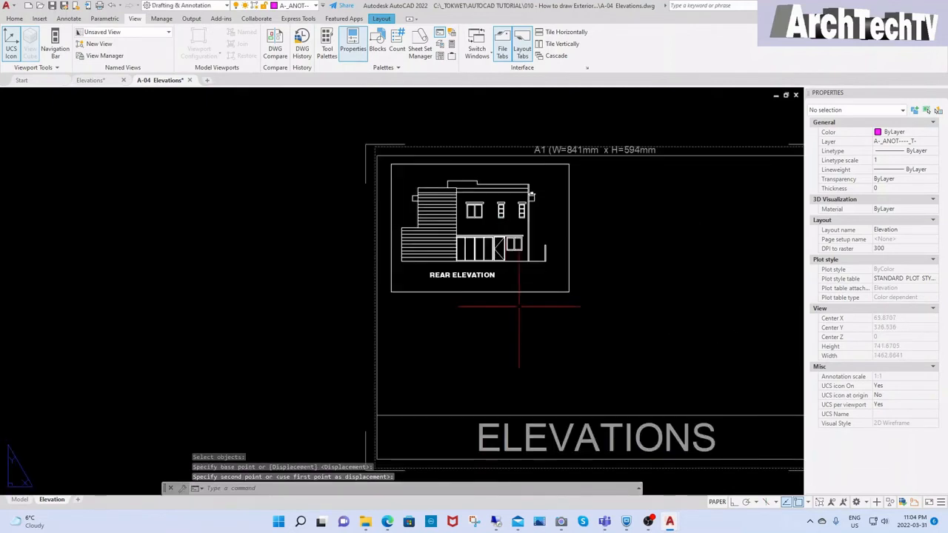
text(c)
key(Return)
click(506, 292)
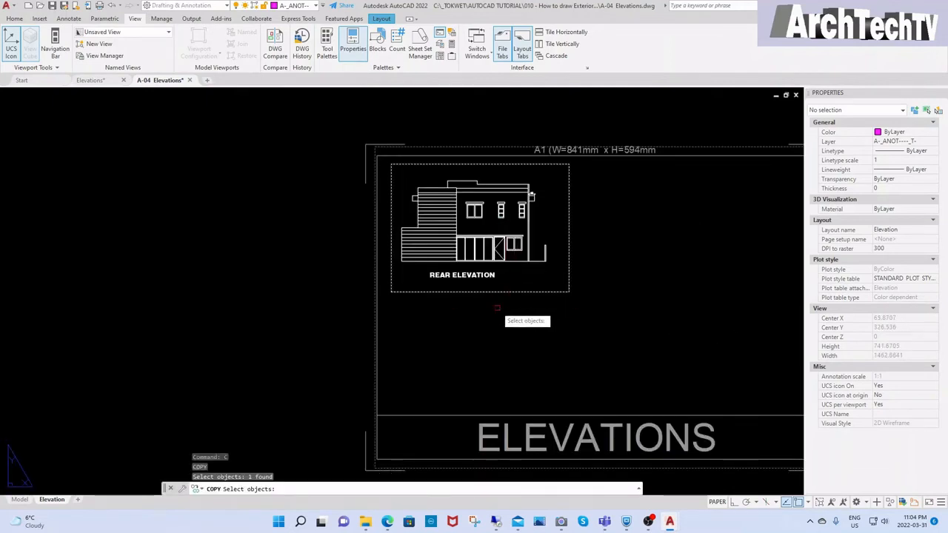
key(Escape)
key(Escape)
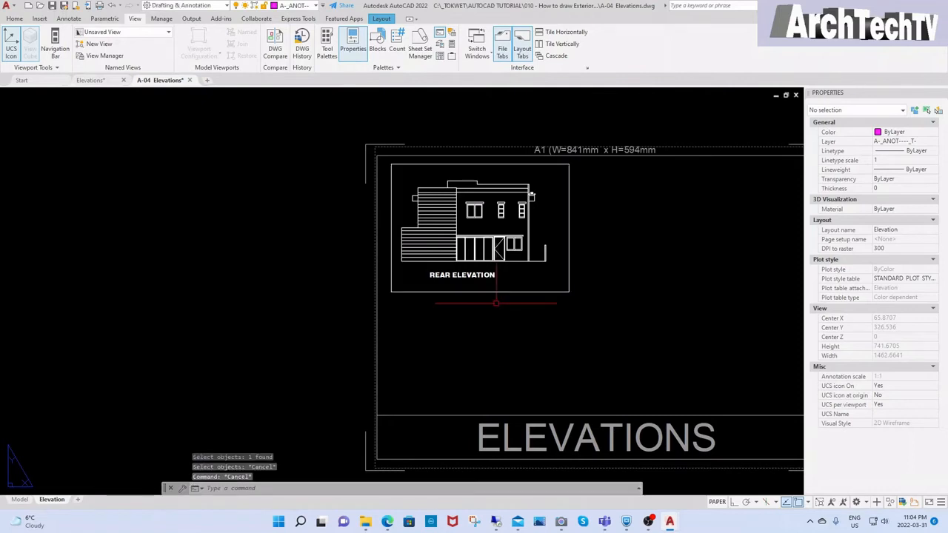
Lock the display of the rear elevation viewport
click(551, 291)
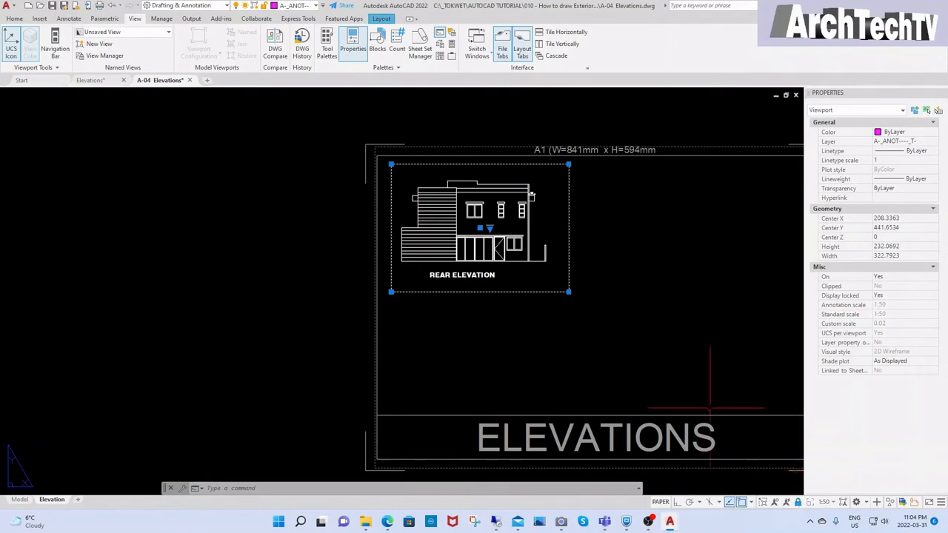
key(Escape)
key(Escape)
Copy the rear elevation viewport straight down with Ortho on, placing the copy just above the title strip
scroll(544, 333, down, 2)
text(co)
key(Return)
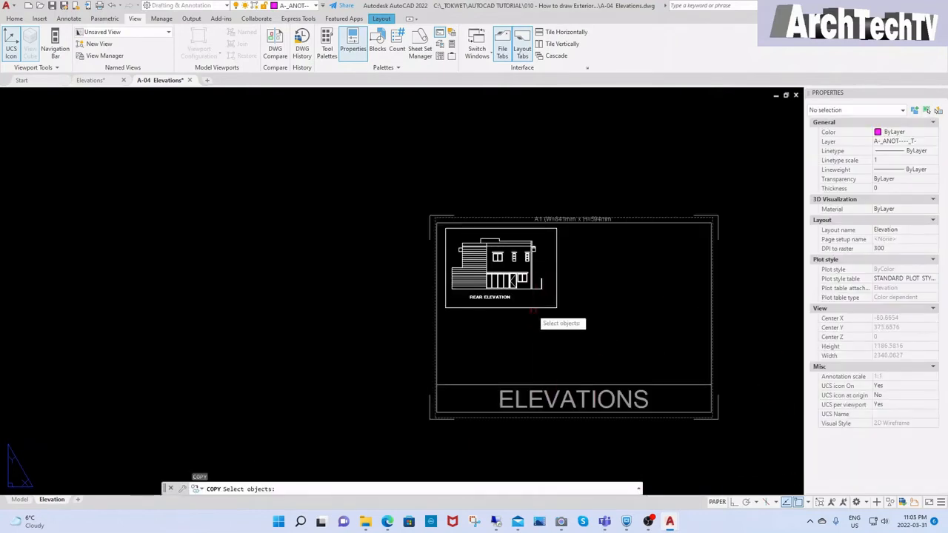
click(527, 304)
key(Return)
click(506, 324)
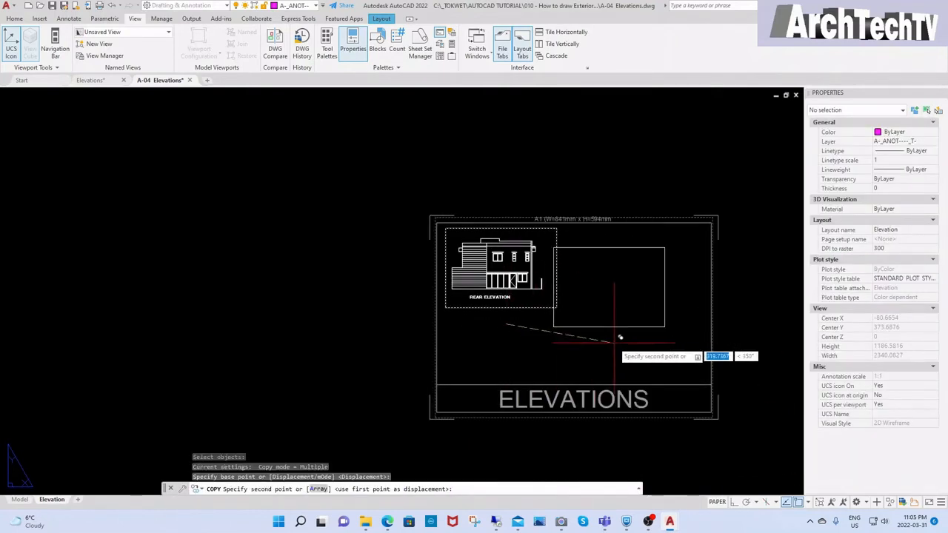
key(F8)
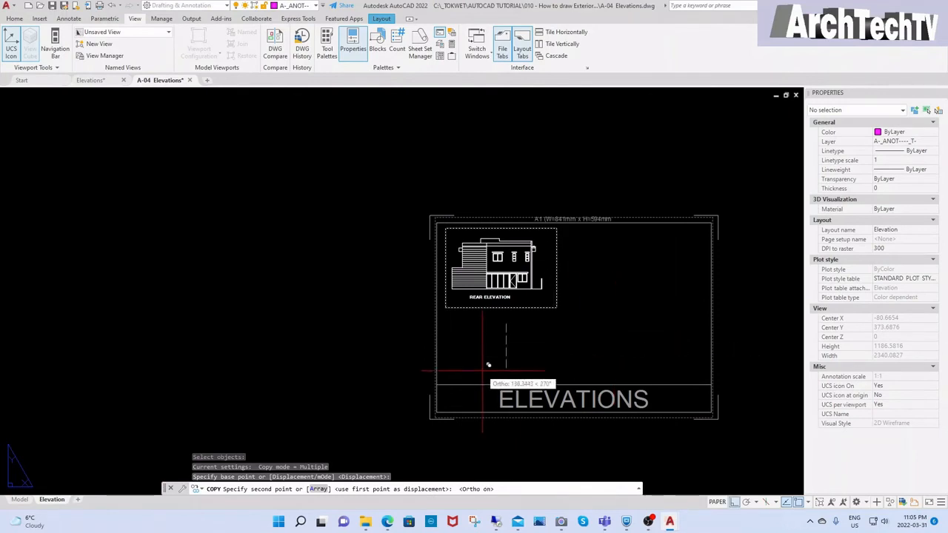
scroll(484, 383, up, 4)
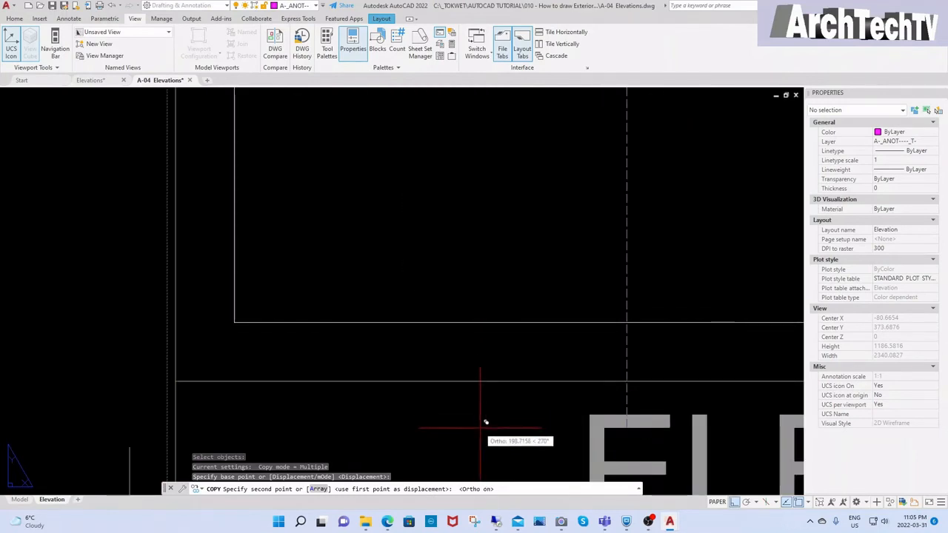
click(480, 427)
scroll(411, 391, down, 1)
scroll(417, 385, down, 4)
click(575, 325)
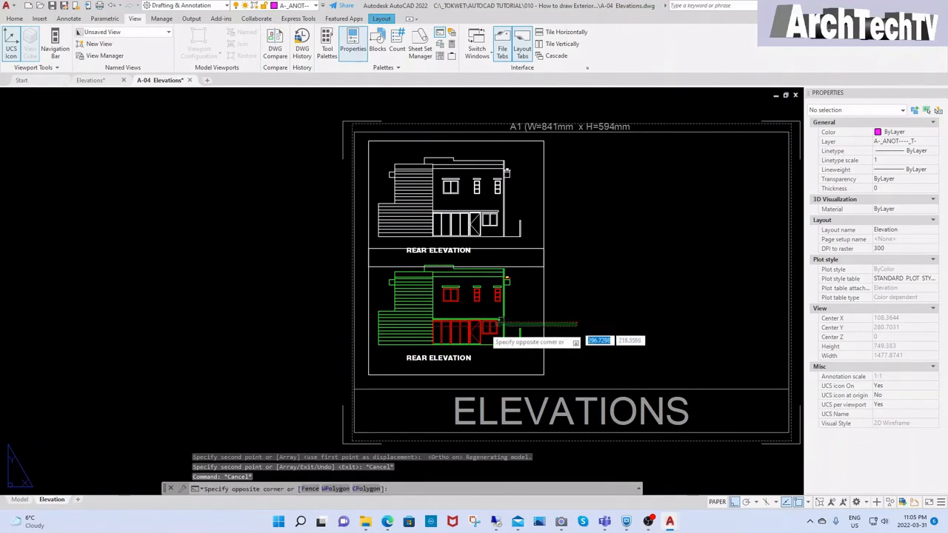
Stretch the lower viewport copy's edges sideways so it frames only the front elevation, about 430 mm wide
click(480, 324)
scroll(467, 294, down, 2)
click(514, 344)
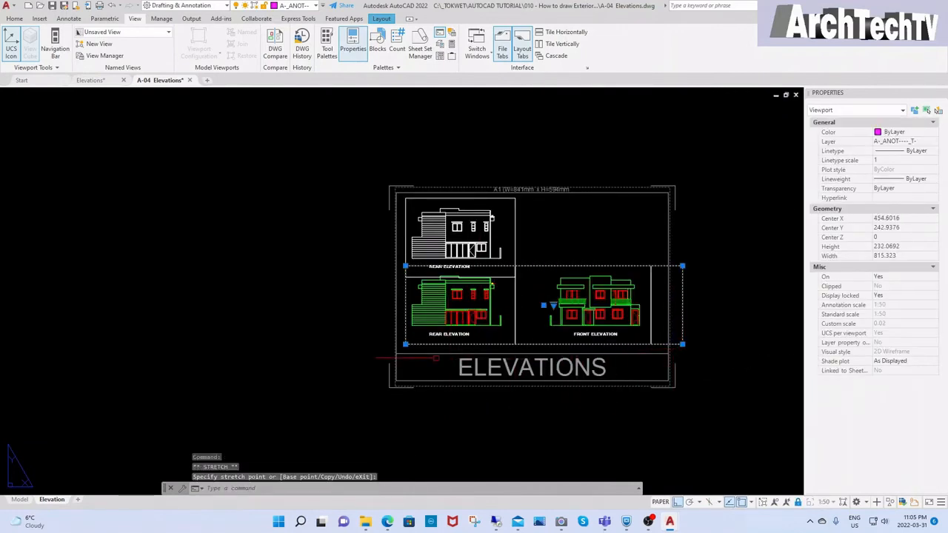
click(536, 345)
scroll(535, 334, up, 4)
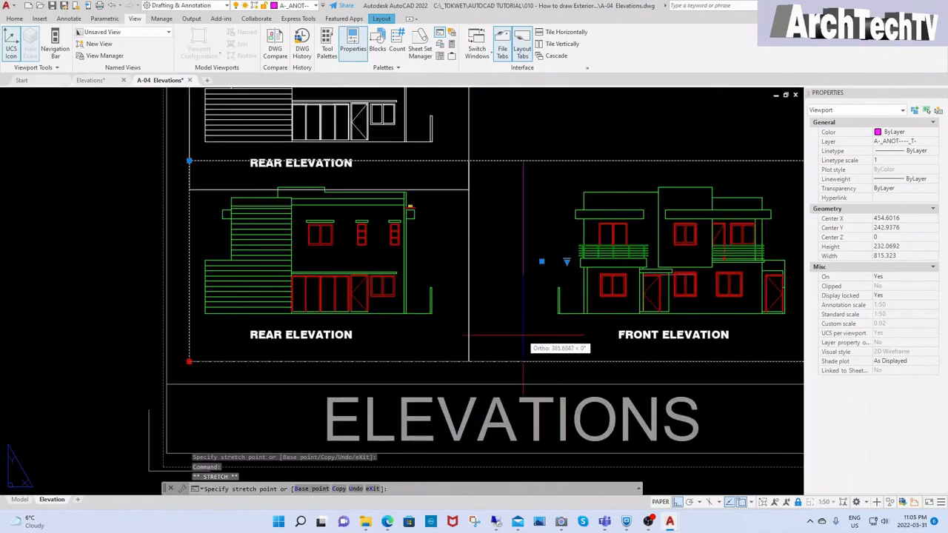
scroll(511, 322, down, 4)
key(Escape)
key(Escape)
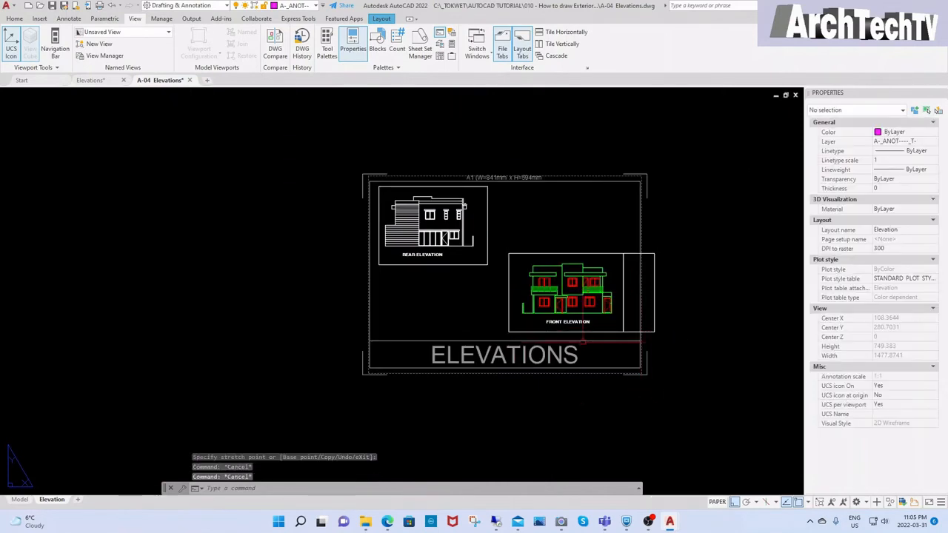
Move the front elevation viewport horizontally with Ortho on, placing it below the rear elevation viewport
text(m)
key(space)
click(528, 333)
key(space)
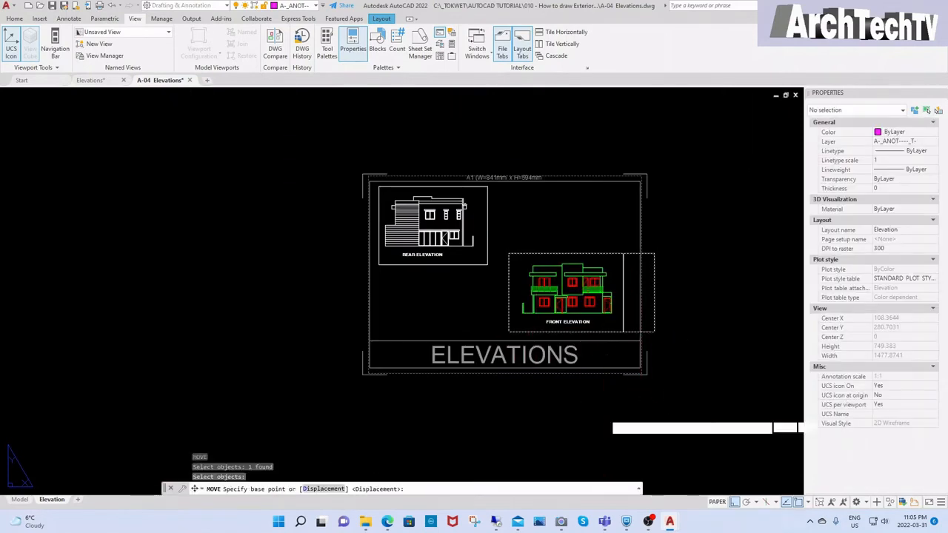
click(606, 415)
click(485, 399)
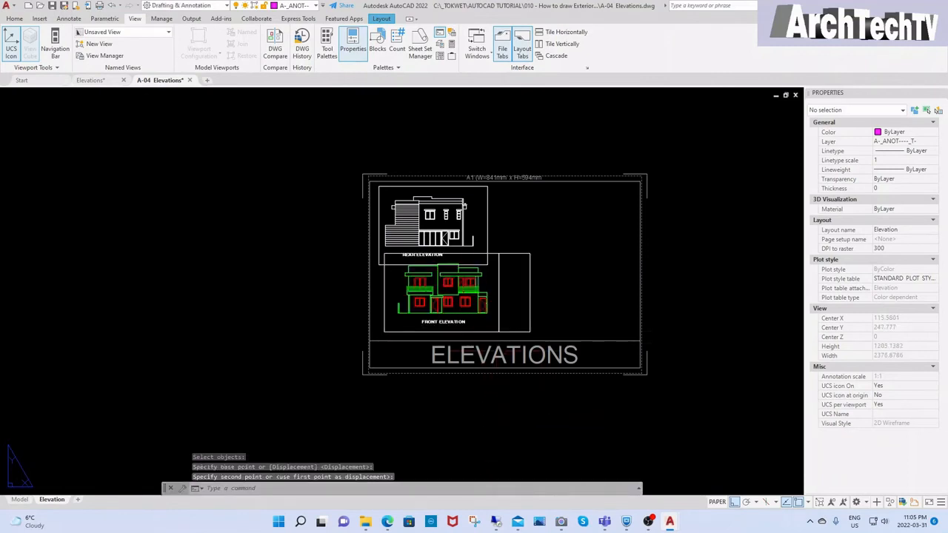
Pull in the front elevation viewport's right edge close to the drawing, making it about 328 mm wide
scroll(467, 278, up, 2)
click(613, 205)
click(555, 345)
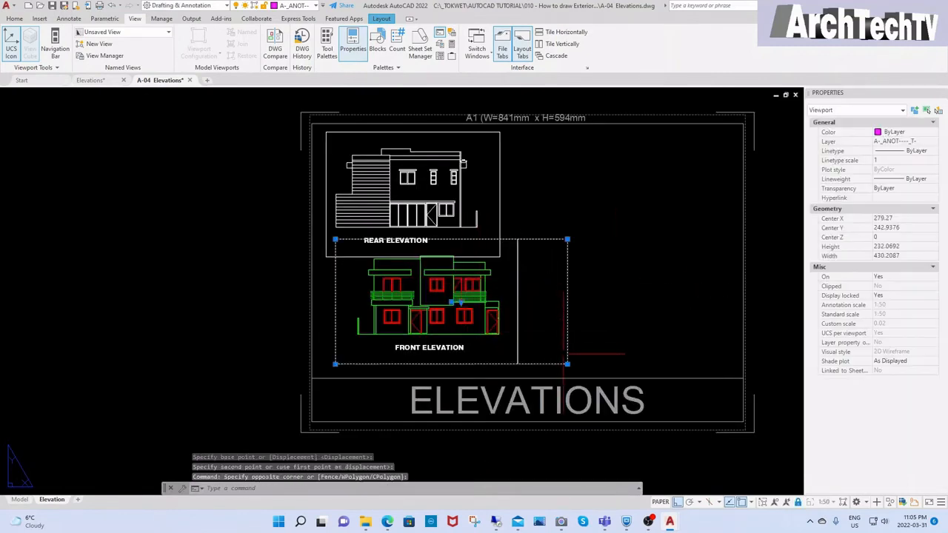
click(567, 363)
scroll(512, 352, up, 2)
click(512, 357)
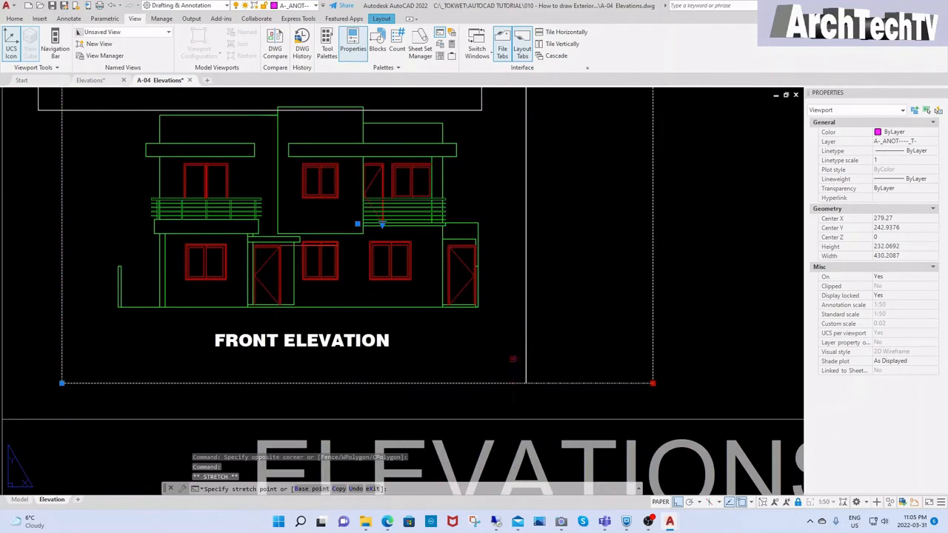
scroll(525, 353, down, 2)
key(Escape)
key(Escape)
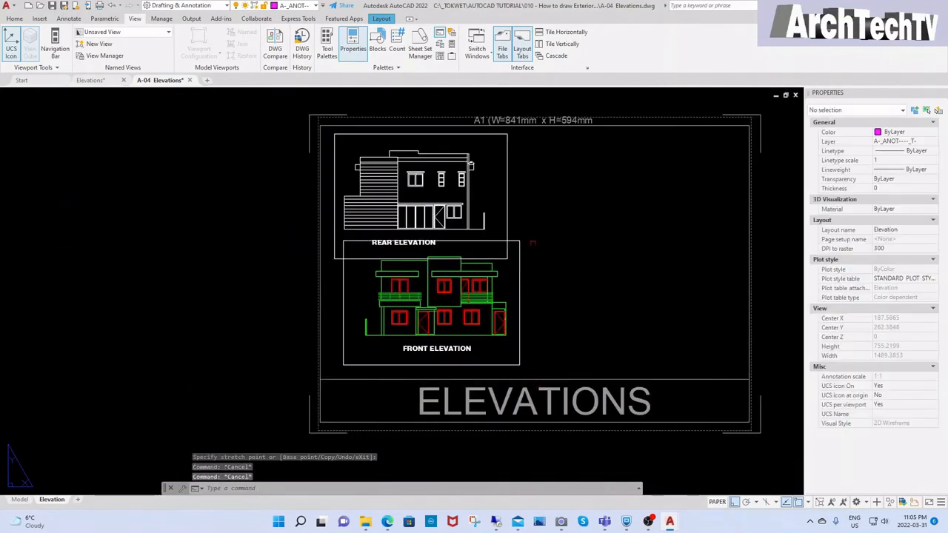
Put the rear and front elevation viewports on the Defpoints layer
click(537, 241)
key(Escape)
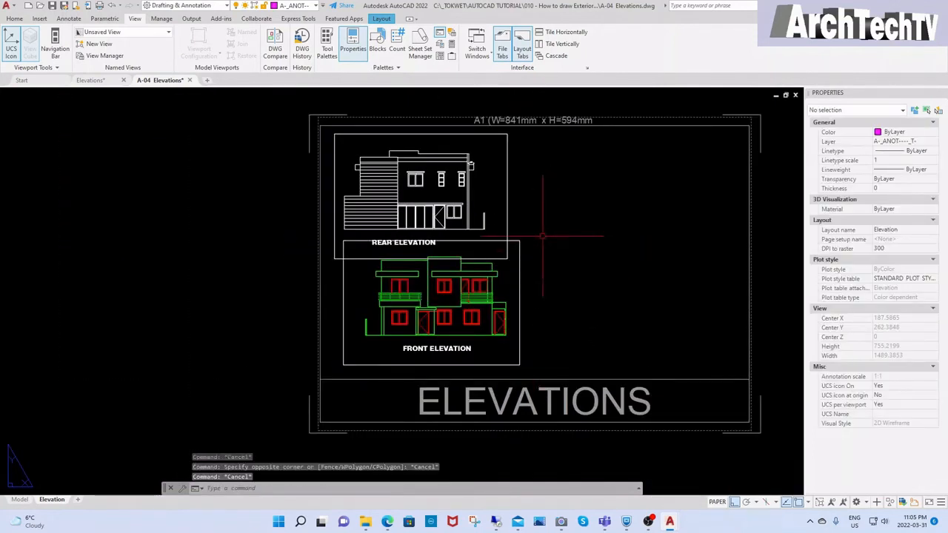
key(Escape)
click(534, 219)
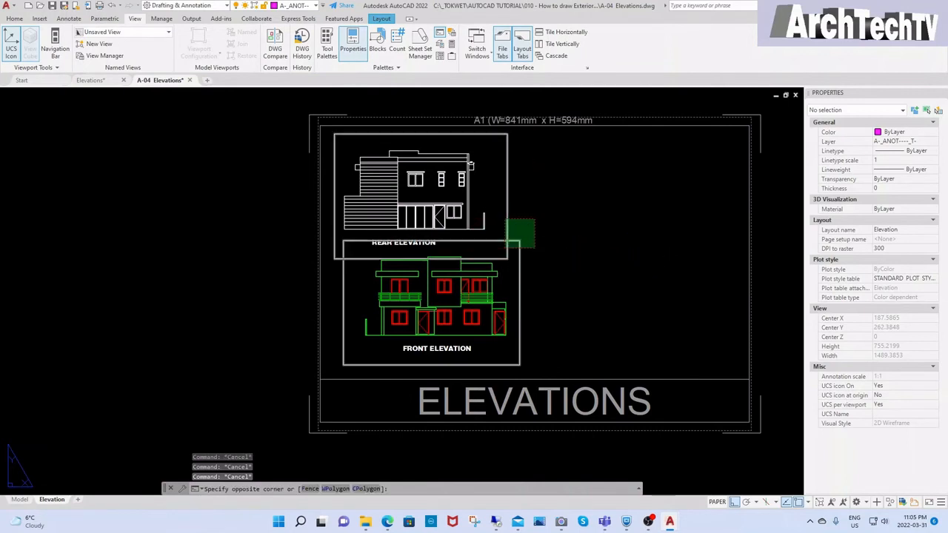
click(507, 248)
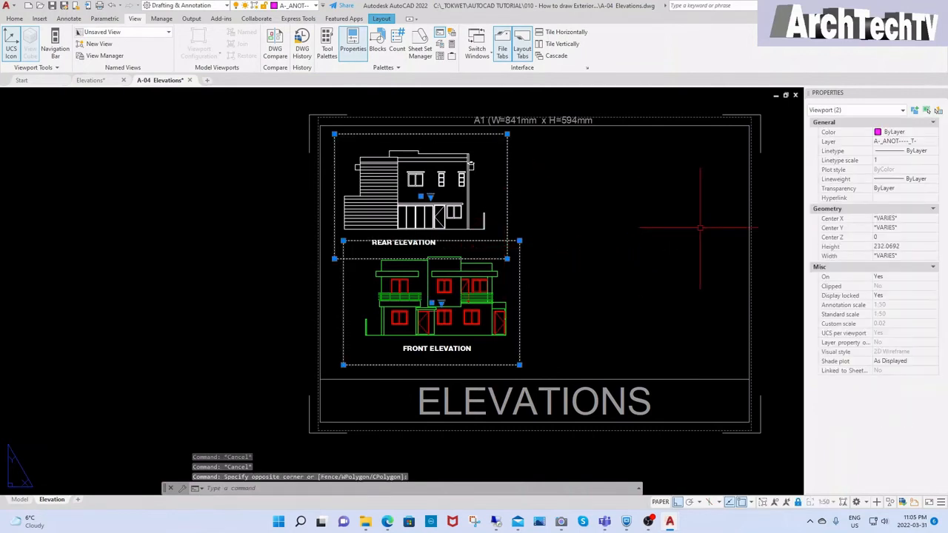
click(935, 144)
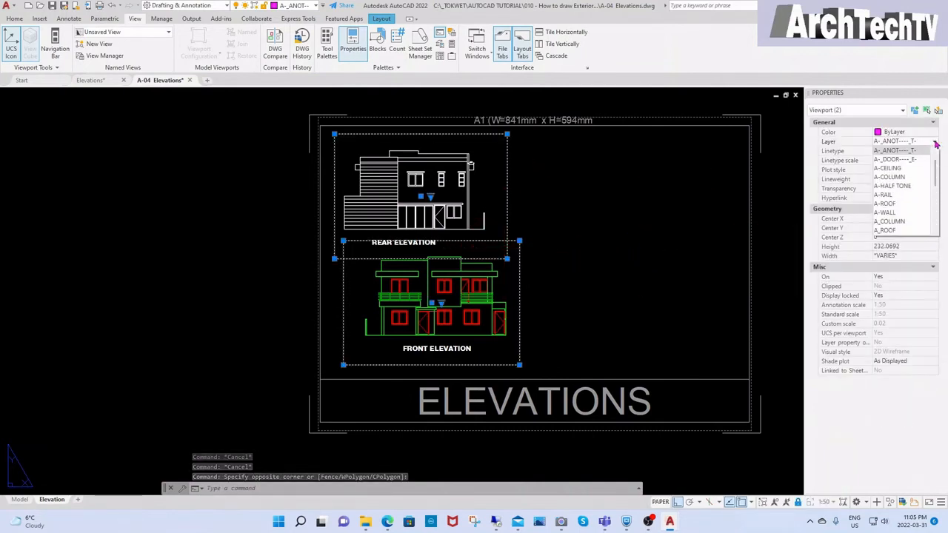
drag(936, 179, 937, 191)
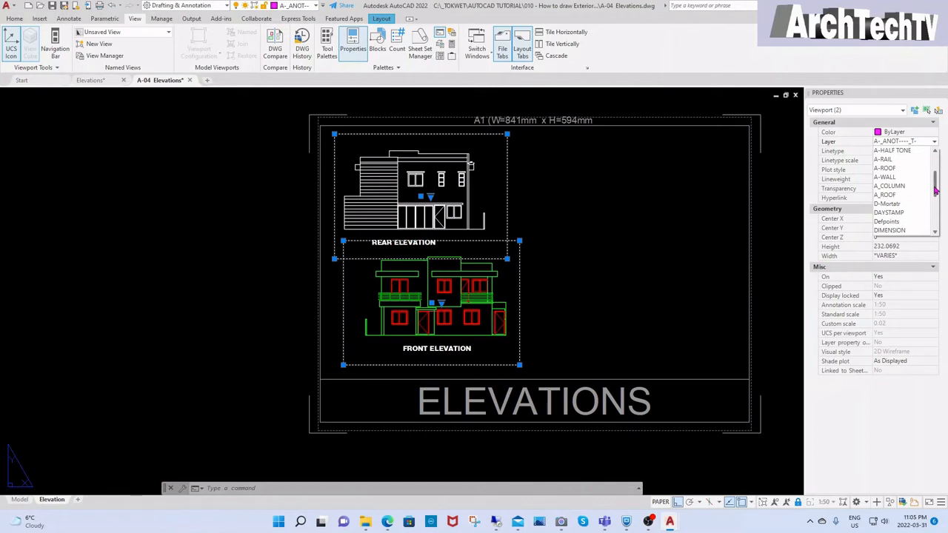
click(898, 222)
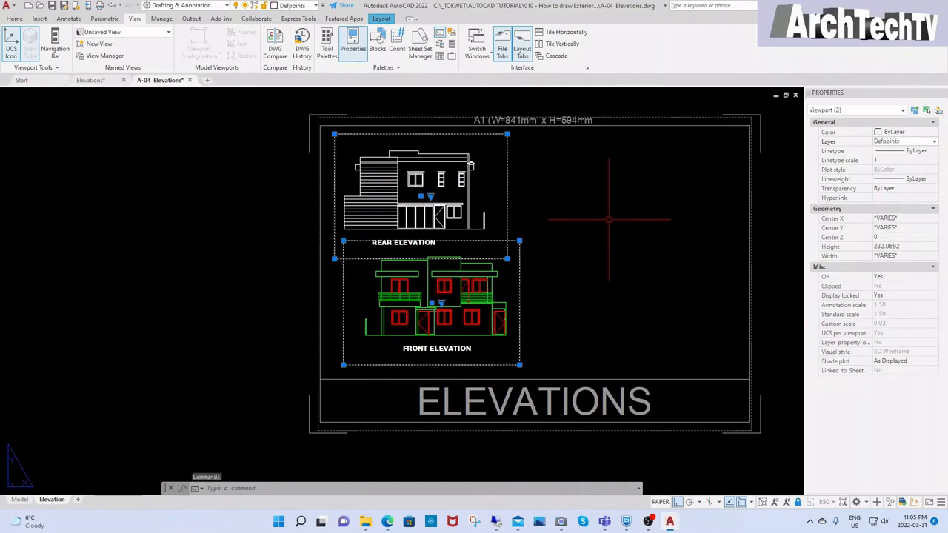
key(Escape)
key(Escape)
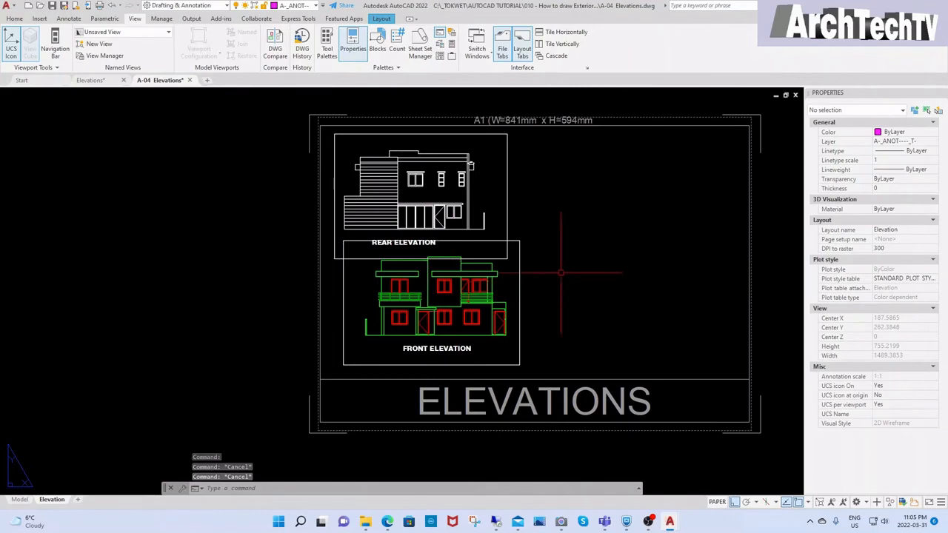
text(l)
key(Return)
scroll(484, 228, up, 5)
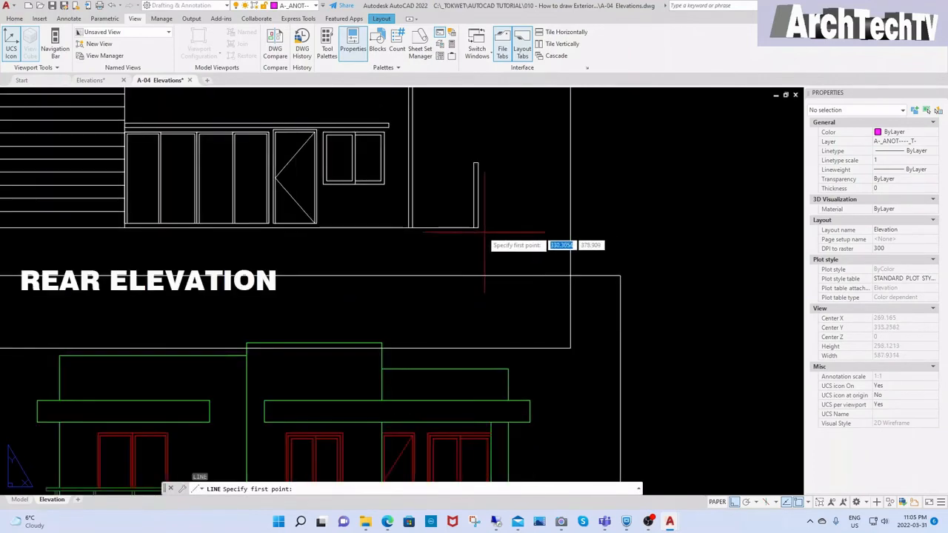
scroll(615, 201, down, 5)
key(Escape)
key(Escape)
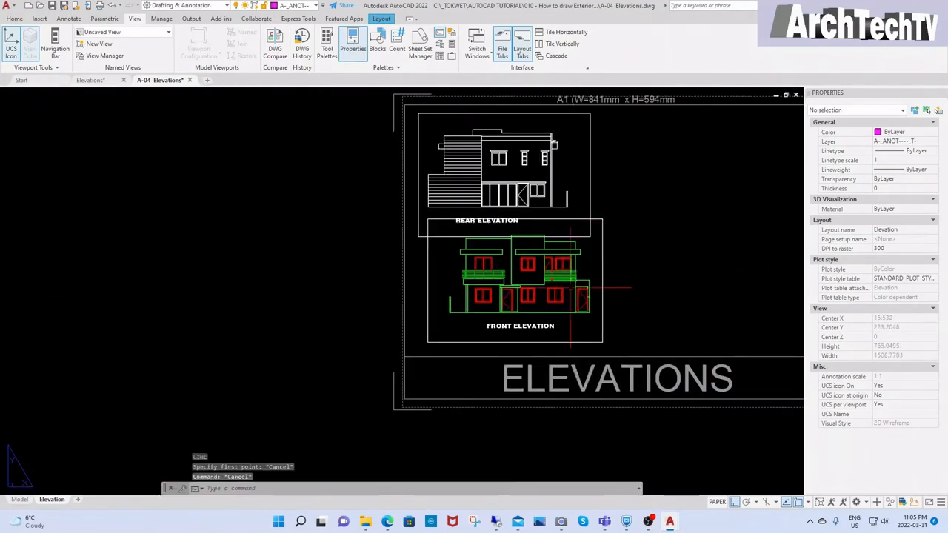
Move the front elevation viewport left with Ortho on, up to the title block's inner border
text(m)
key(Return)
click(612, 274)
click(578, 287)
key(Return)
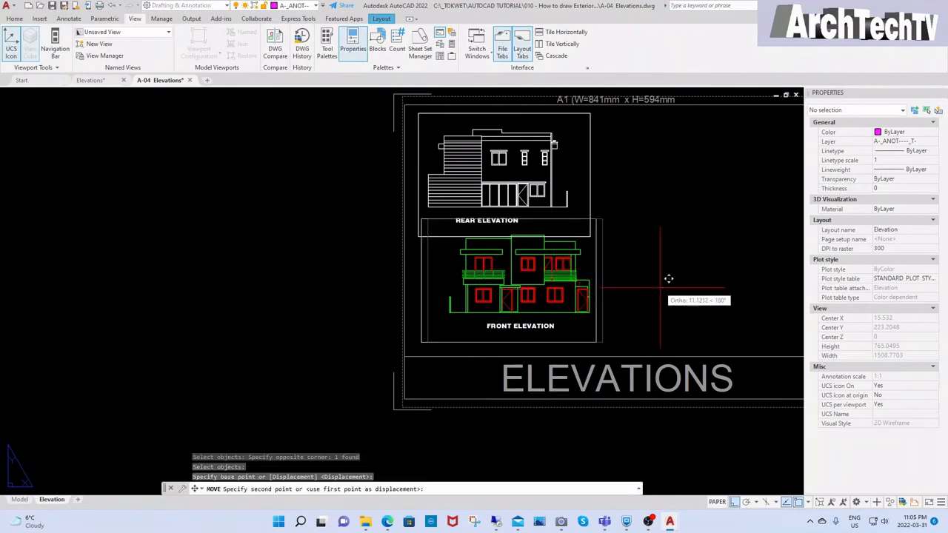
click(658, 285)
scroll(433, 265, down, 2)
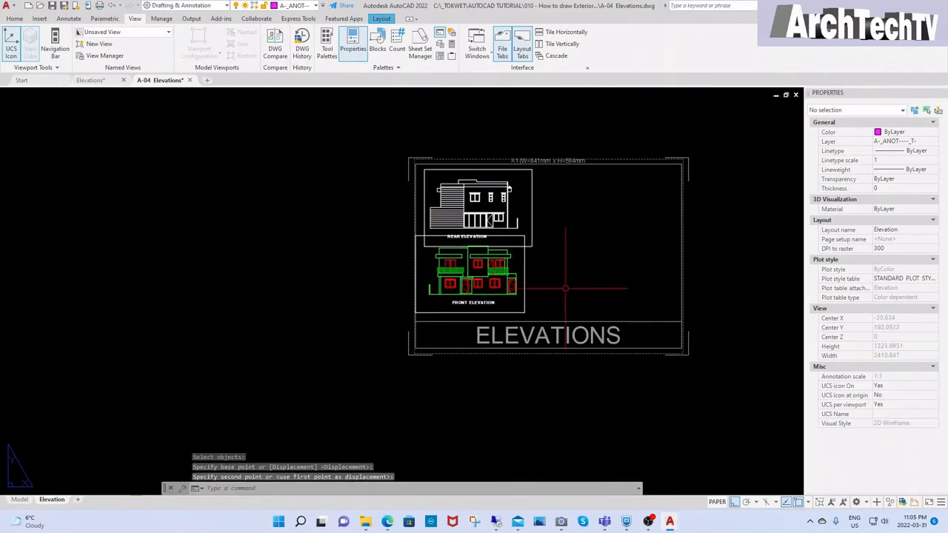
Copy the rear and front elevation viewports horizontally into the right half of the A1 sheet
scroll(518, 289, up, 5)
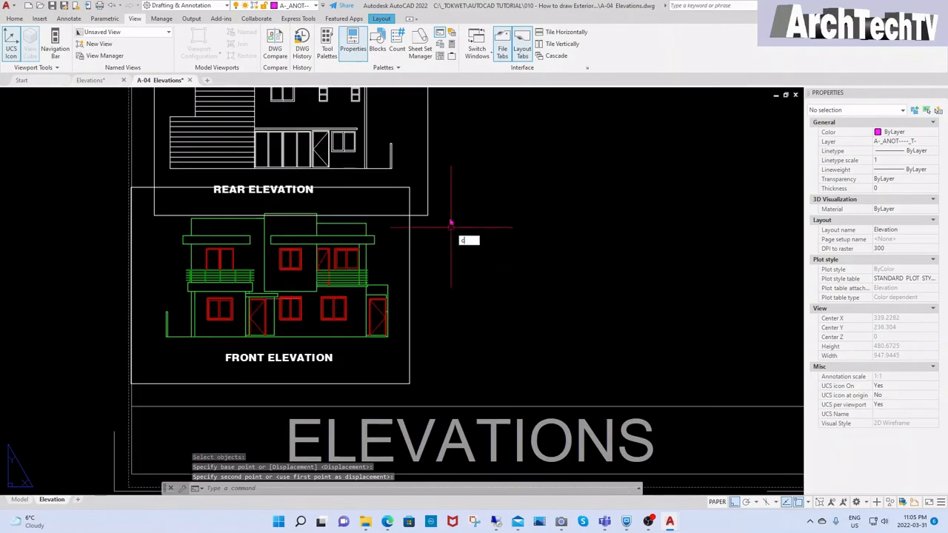
key(Return)
click(456, 203)
click(402, 230)
key(Return)
click(400, 241)
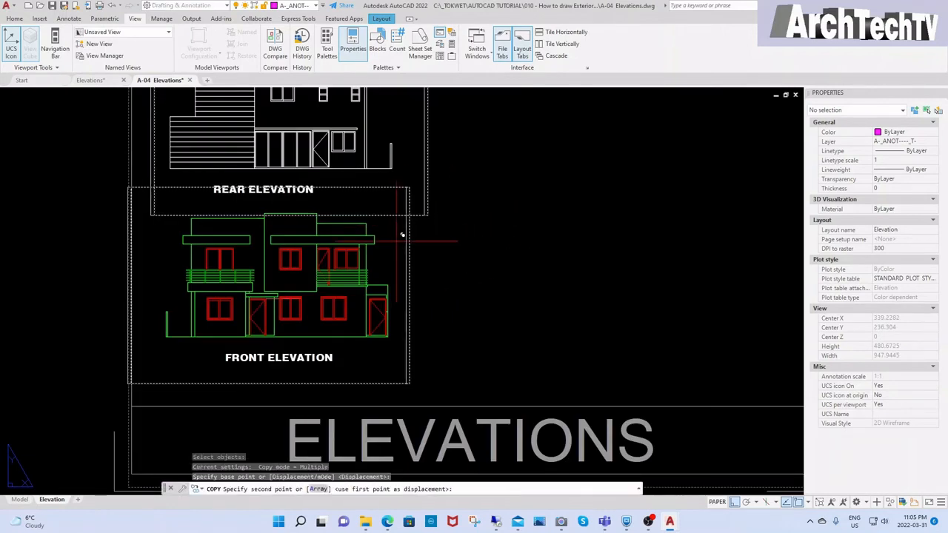
scroll(402, 236, down, 3)
click(588, 262)
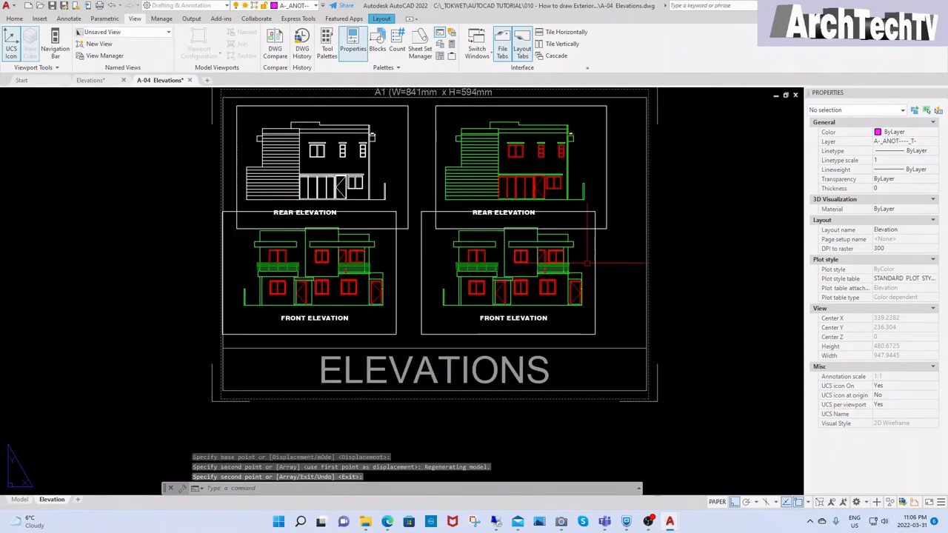
scroll(424, 254, down, 2)
key(Escape)
key(Escape)
Stretch the copied rear elevation viewport sideways and trim its edges so it frames only the left elevation
click(540, 197)
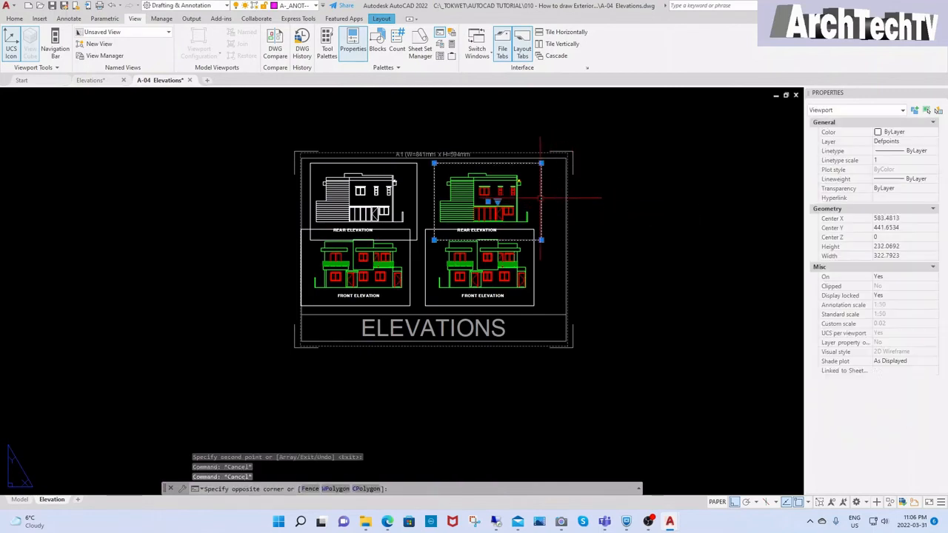
click(548, 232)
click(541, 239)
scroll(571, 252, down, 3)
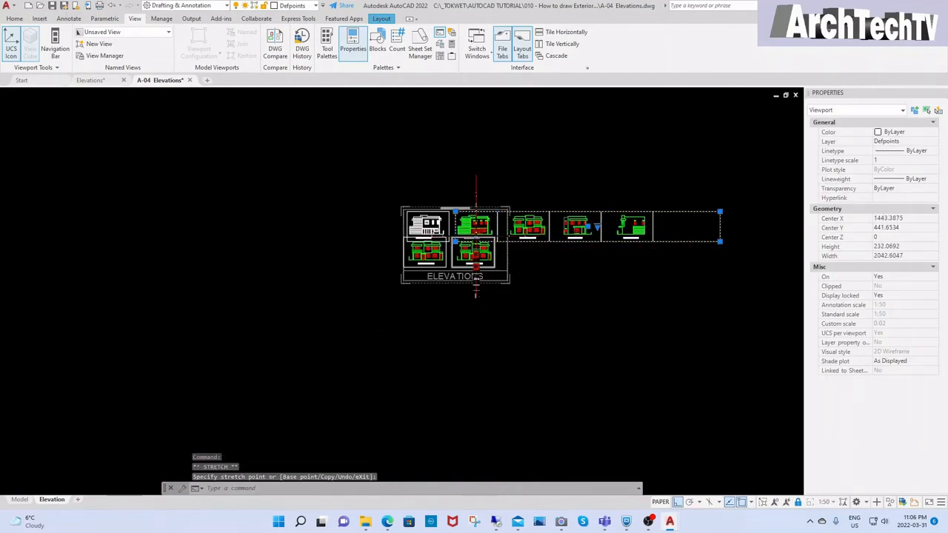
scroll(476, 237, up, 2)
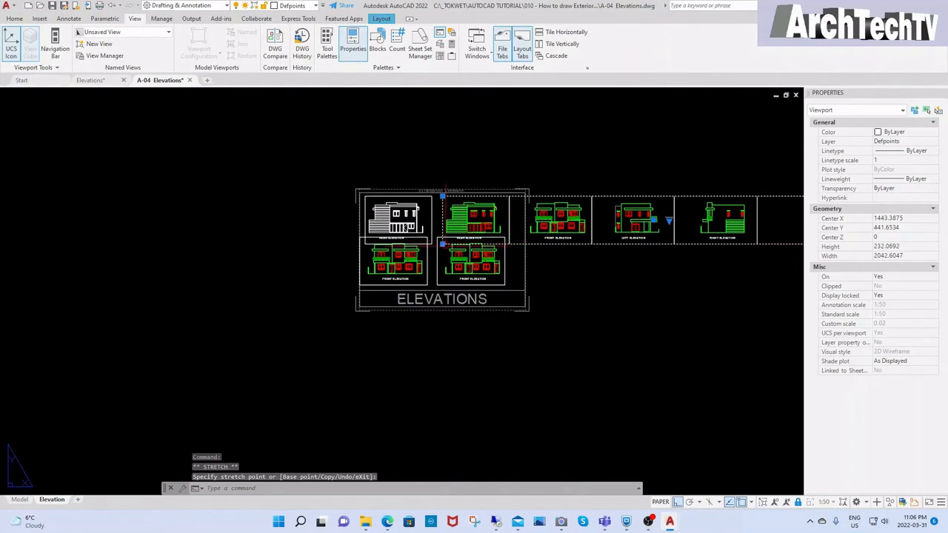
click(605, 271)
scroll(547, 252, down, 2)
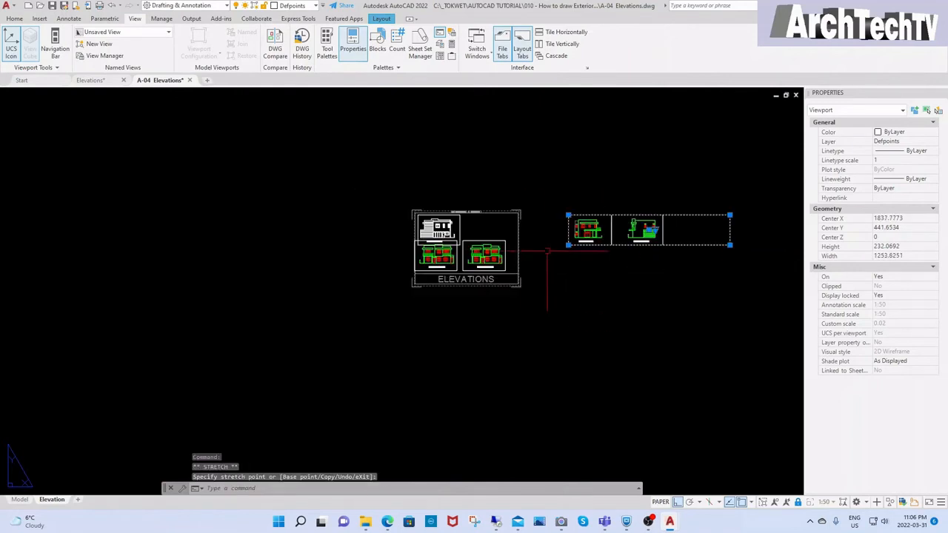
click(730, 244)
click(609, 260)
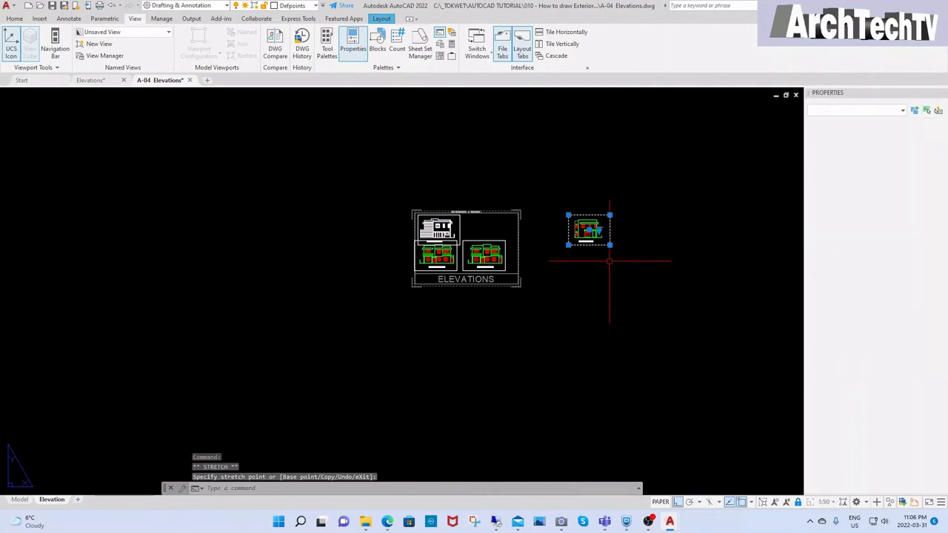
key(Escape)
key(Escape)
Move the left elevation viewport horizontally onto the sheet, beside the rear elevation viewport
scroll(577, 239, up, 2)
text(m)
key(space)
click(623, 173)
click(585, 230)
key(space)
click(652, 179)
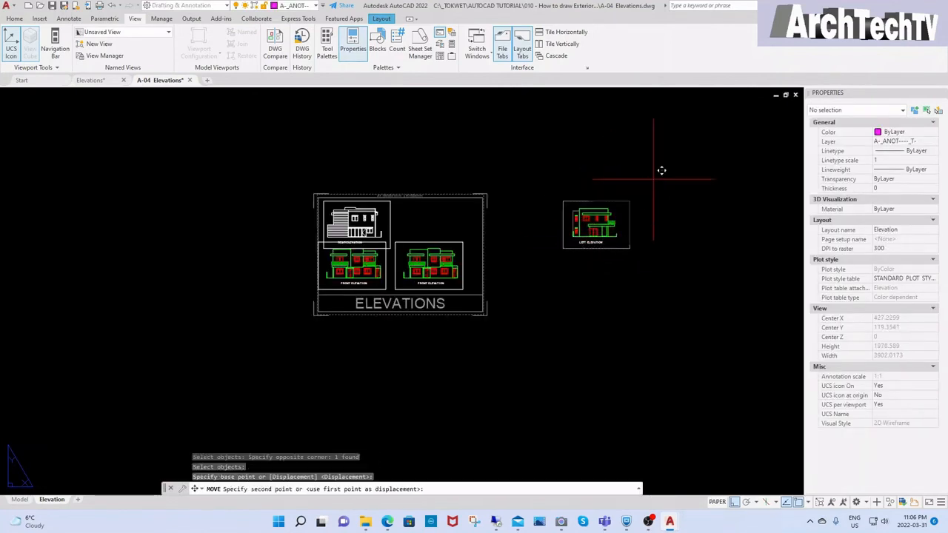
click(489, 178)
Stretch the copied front elevation viewport sideways and trim its edges so it frames only the right elevation
scroll(455, 286, up, 4)
click(460, 273)
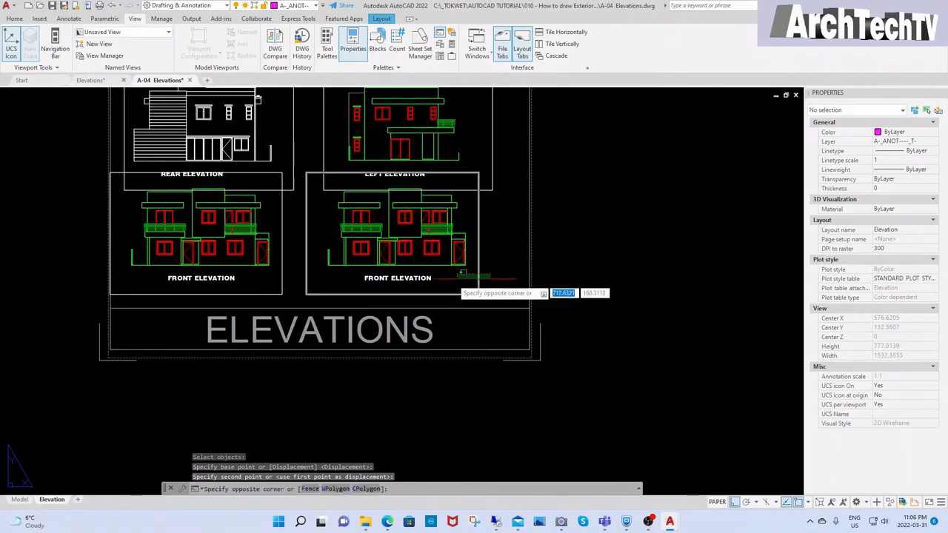
click(447, 300)
click(479, 294)
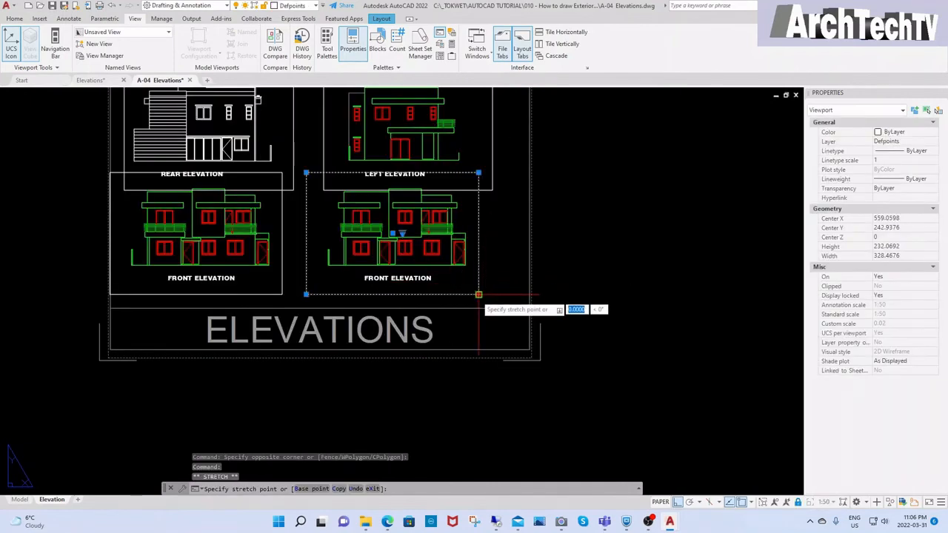
scroll(479, 294, down, 3)
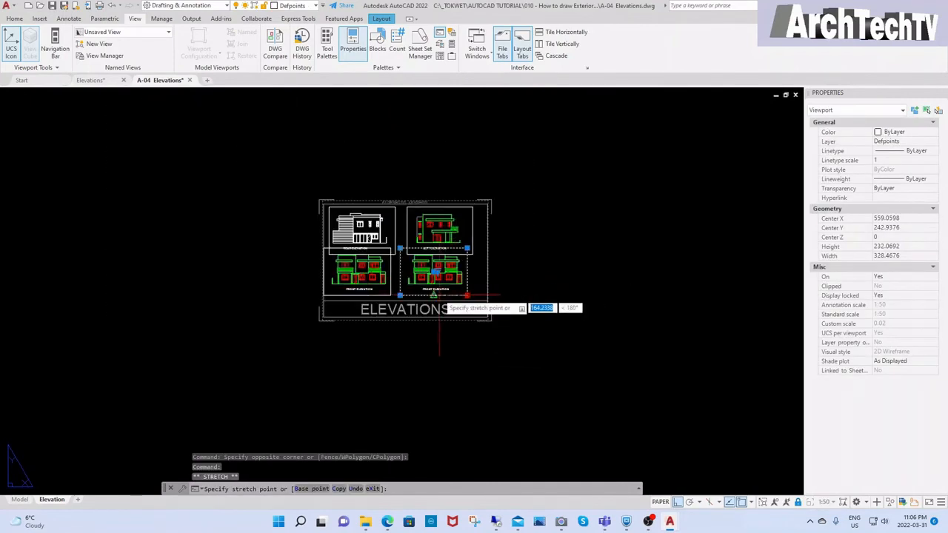
click(689, 295)
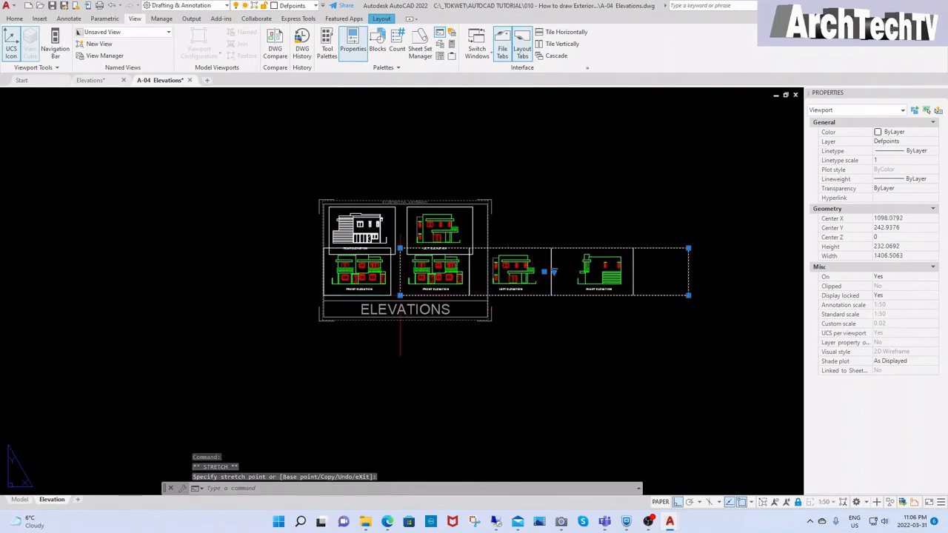
click(568, 295)
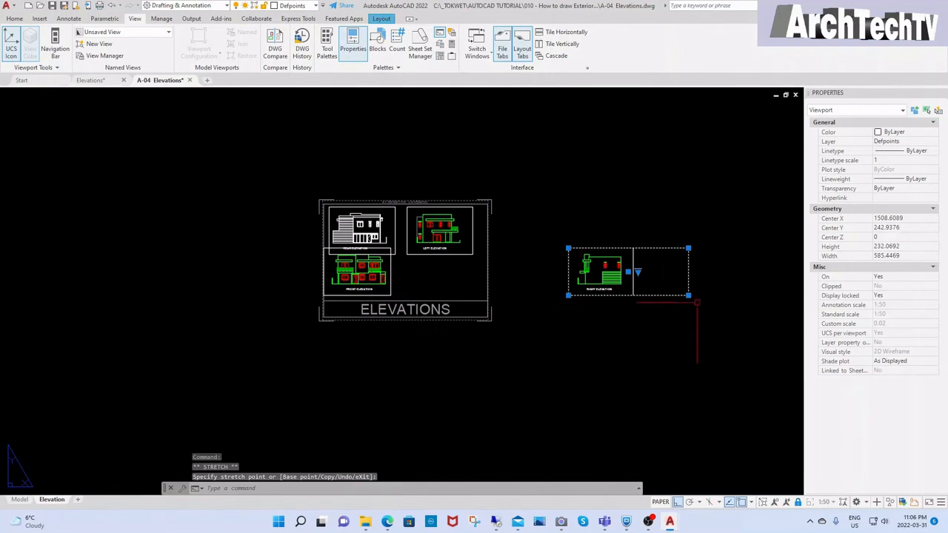
scroll(696, 302, up, 4)
key(Escape)
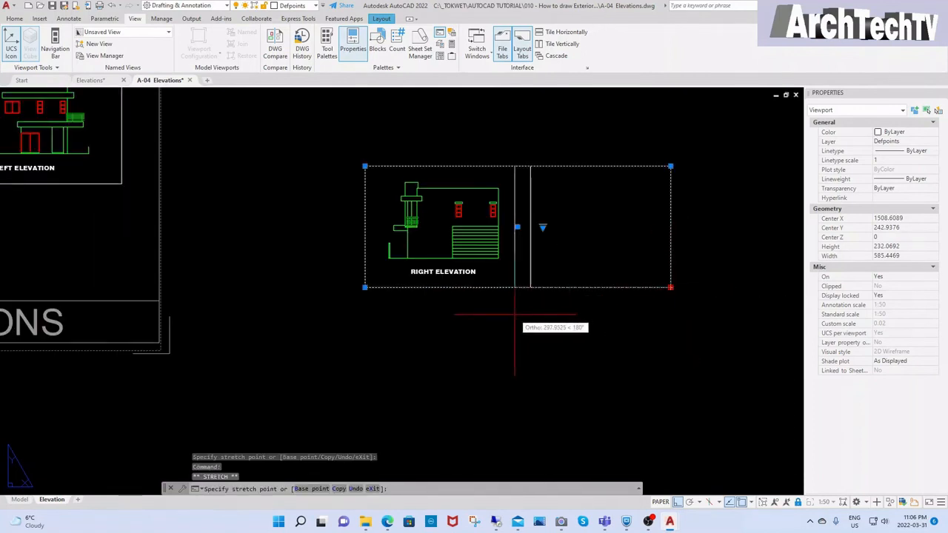
key(Escape)
Move the right elevation viewport horizontally onto the sheet, beside the front elevation viewport and below the left elevation
scroll(630, 296, down, 5)
text(m)
key(Return)
click(588, 294)
click(480, 255)
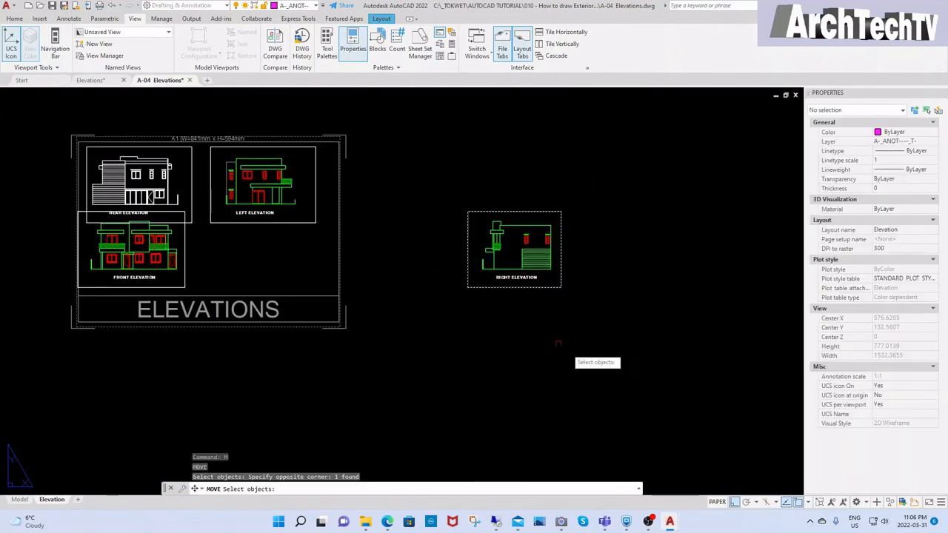
key(Return)
click(626, 368)
click(371, 360)
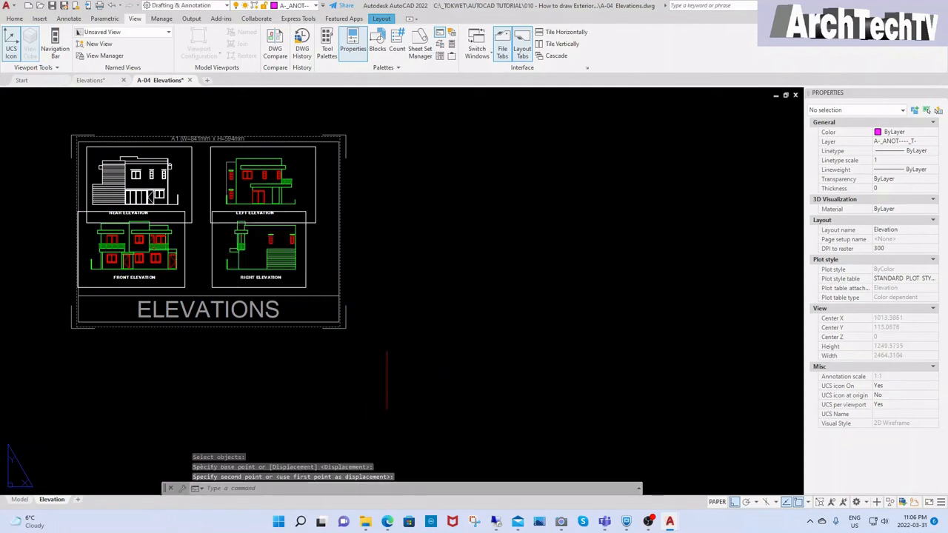
Move the rear and front elevation viewports together a short distance inward from the sheet border, toward the left and right elevations
middle_drag(377, 350, 594, 360)
key(Escape)
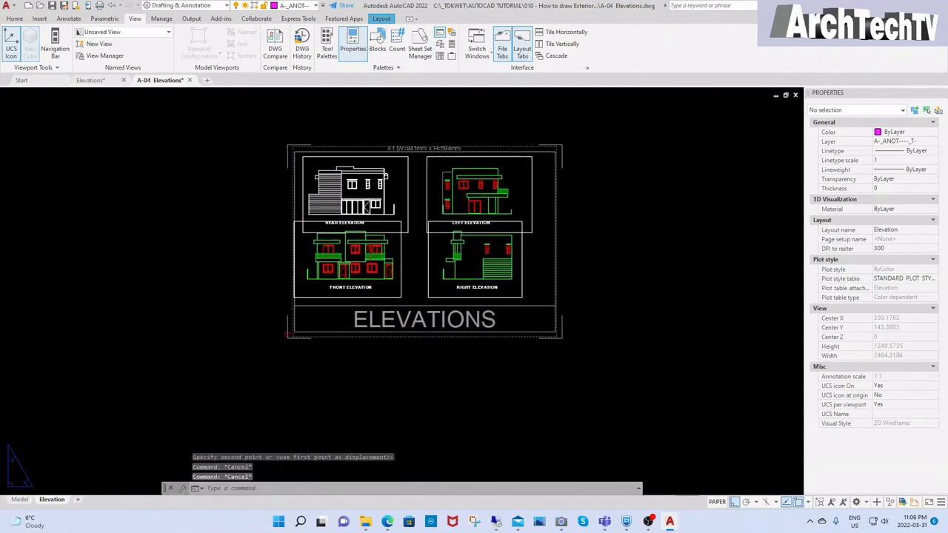
text(z)
key(Return)
click(276, 352)
click(576, 138)
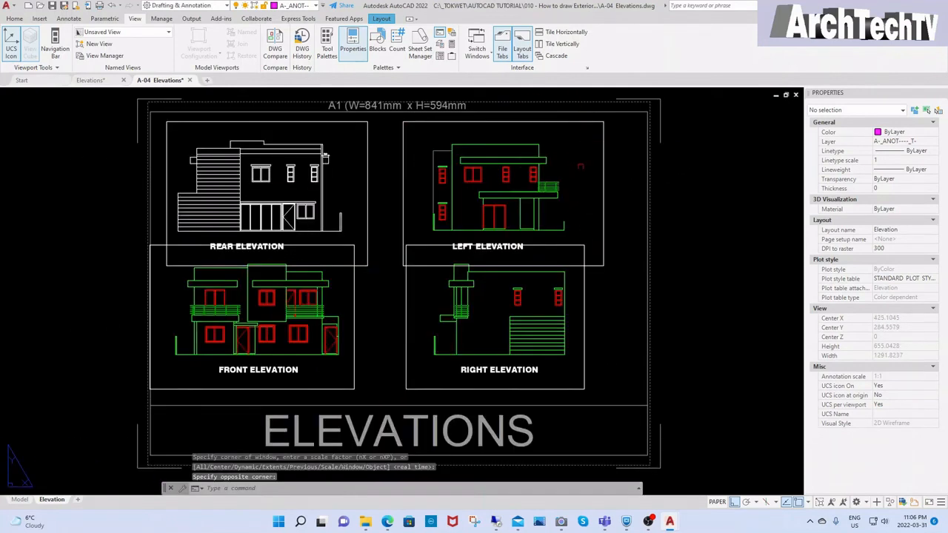
text(m)
key(Return)
click(394, 234)
click(338, 282)
key(Return)
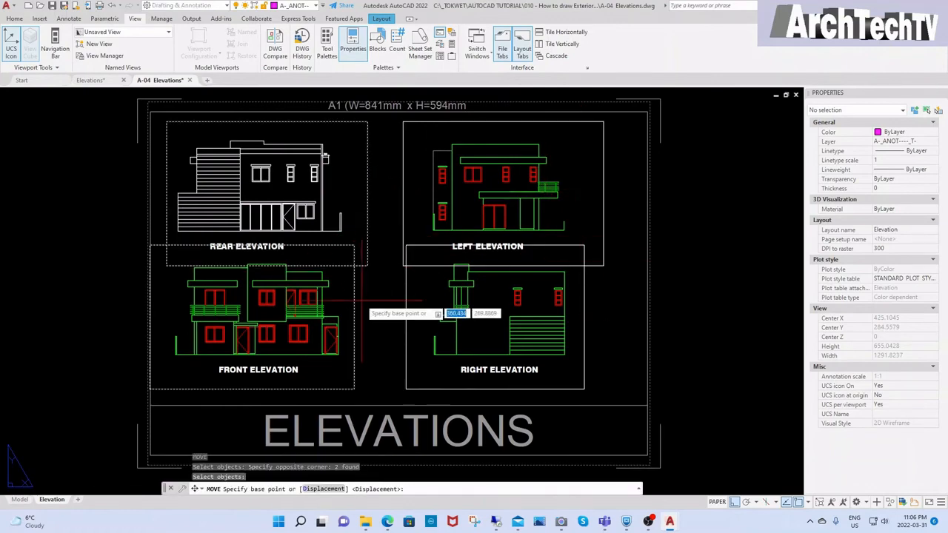
click(362, 301)
key(Escape)
scroll(450, 309, down, 2)
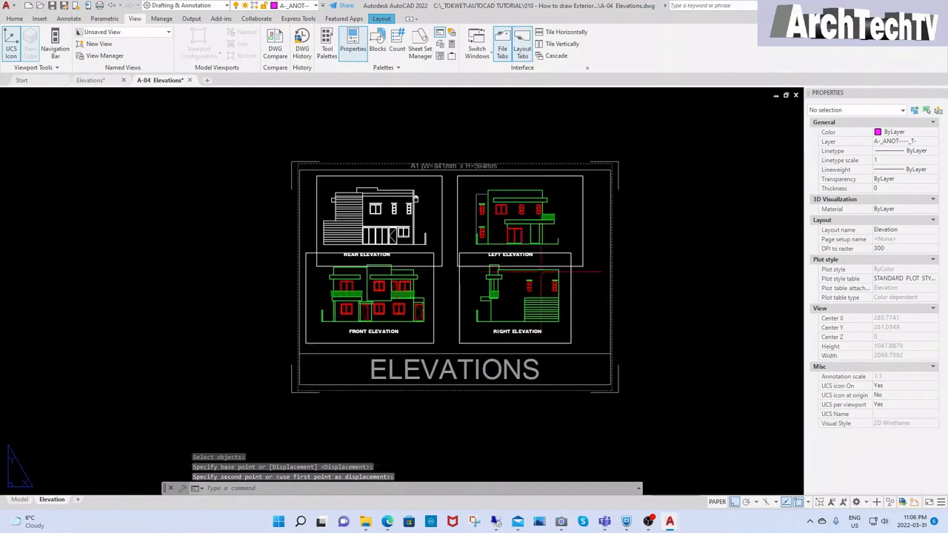
key(Escape)
key(Escape)
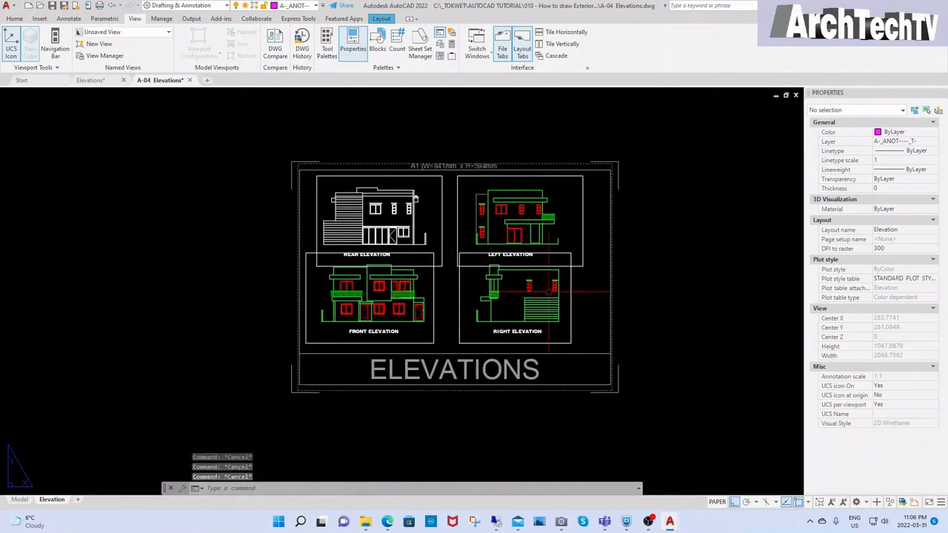
text(layoff)
key(Return)
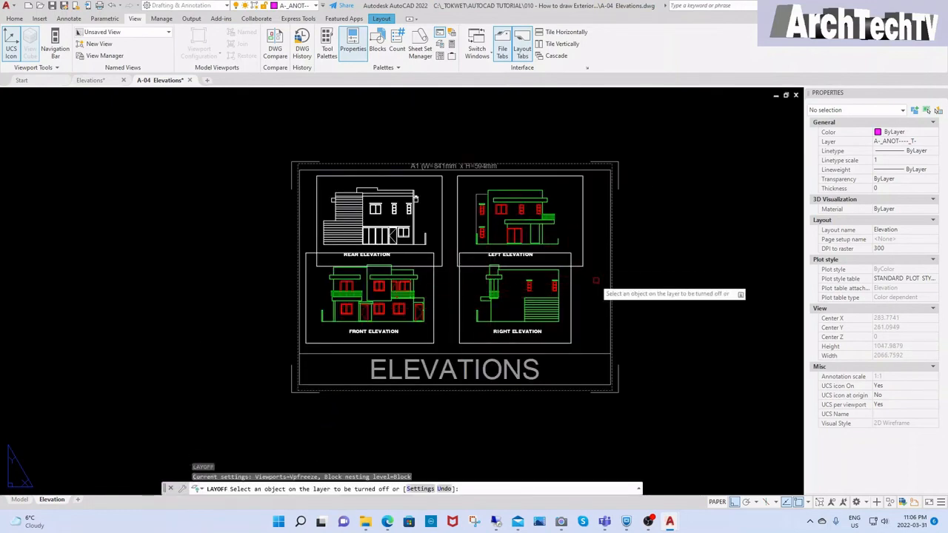
key(Escape)
key(Escape)
key(Escape)
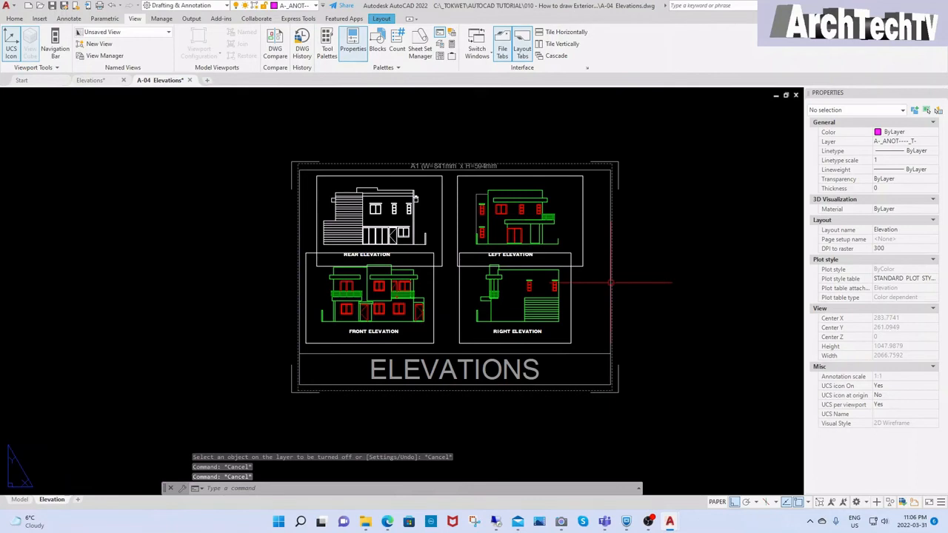
Turn off the layer of the viewport frames with LAYOFF by picking the right elevation viewport's border
text(lay)
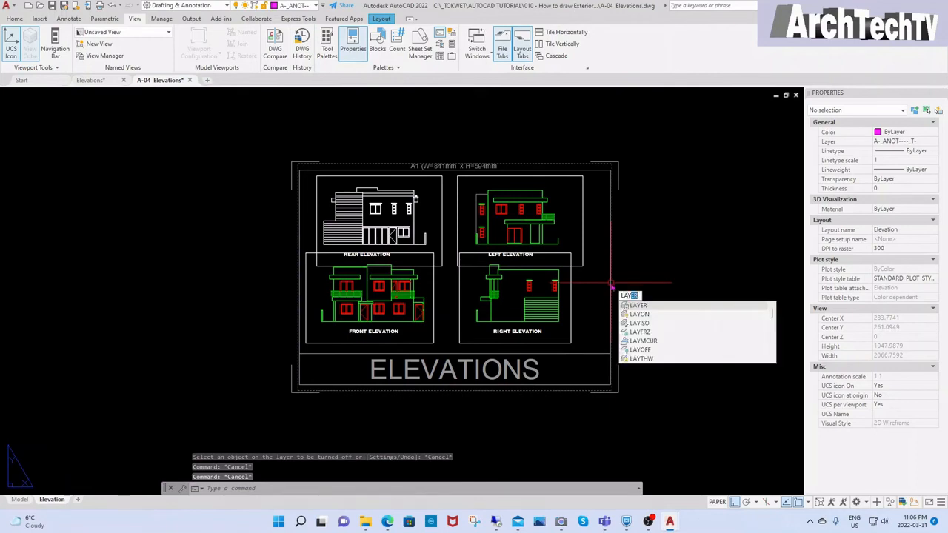
click(641, 350)
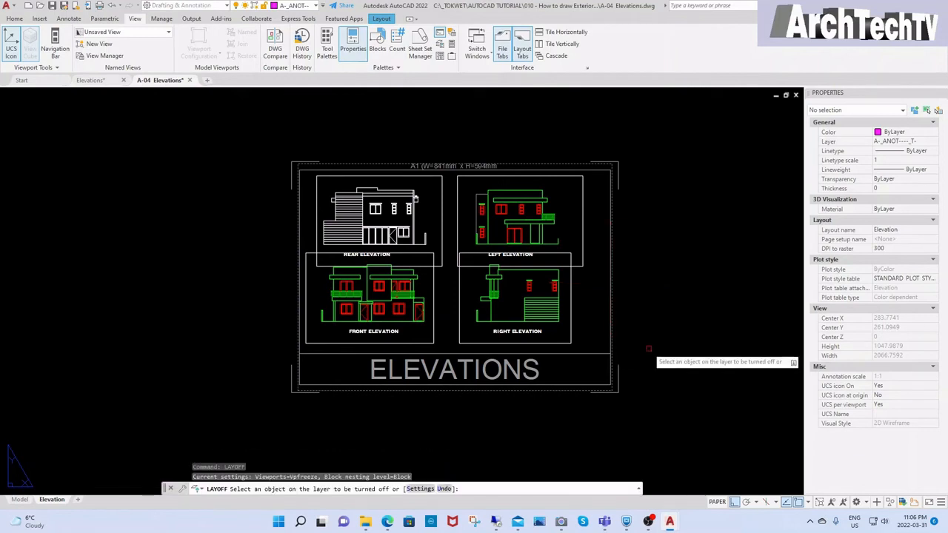
click(578, 323)
key(Escape)
key(Escape)
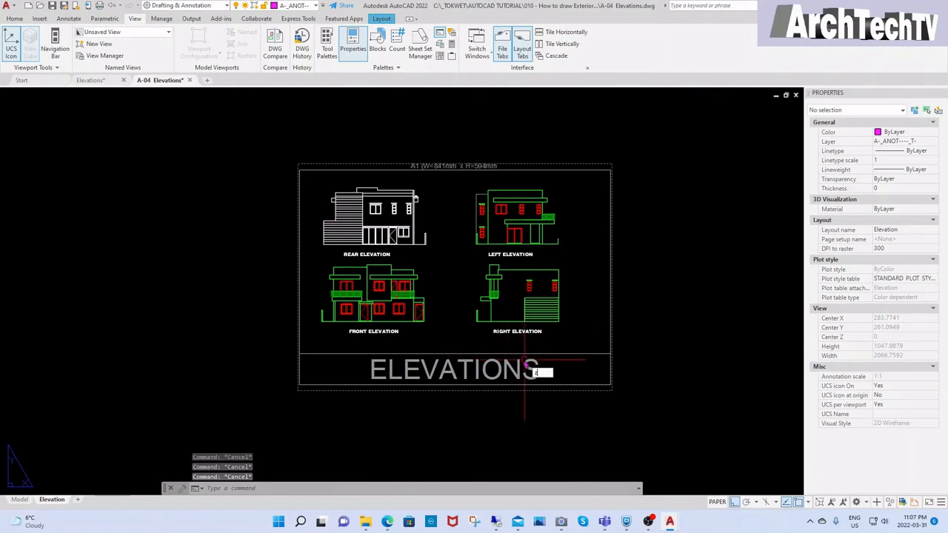
Regenerate the right, left and front elevation viewports one by one from inside each, and return to paper space
text(z)
key(Return)
text(e)
key(Return)
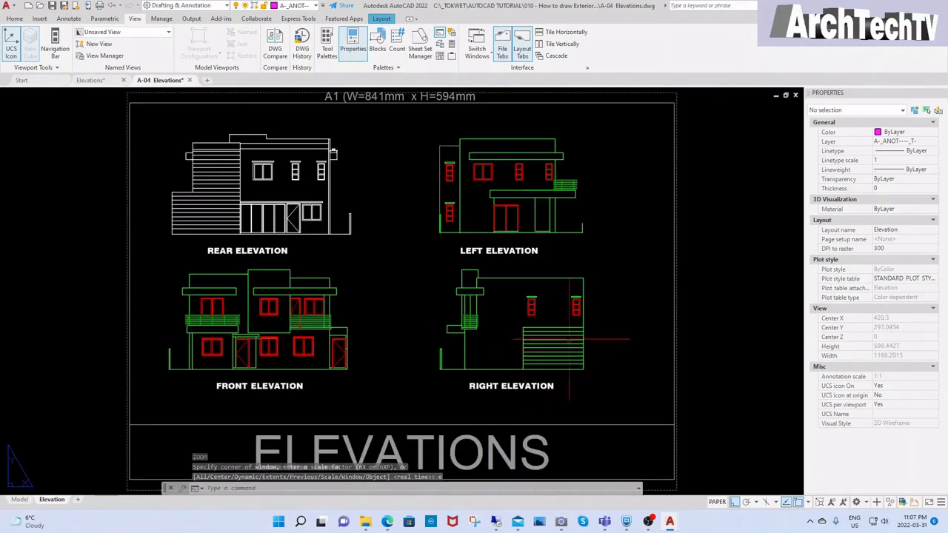
double_click(512, 324)
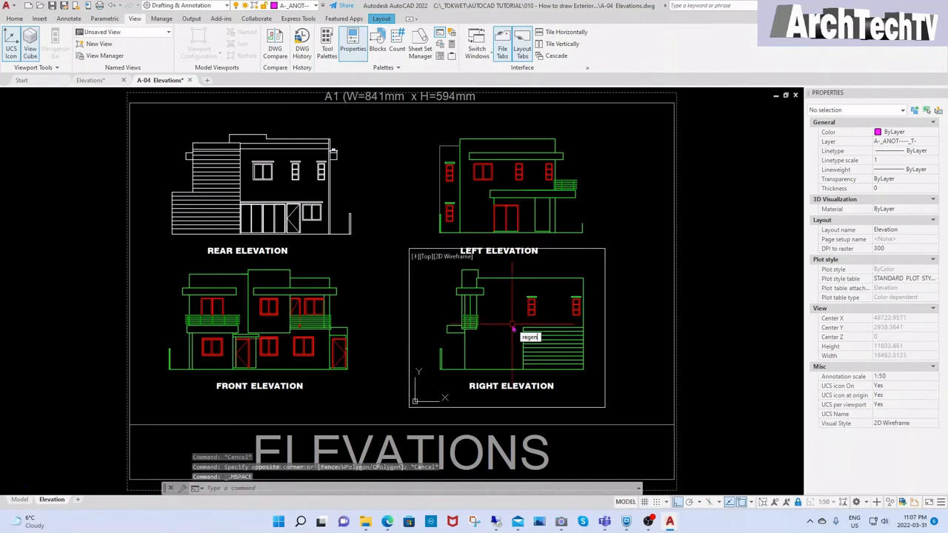
key(Return)
click(513, 212)
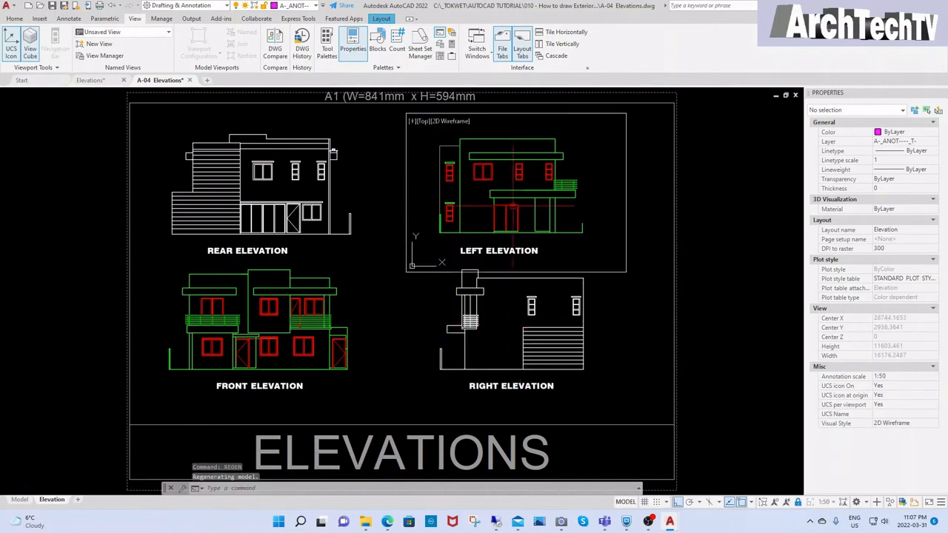
text(regen)
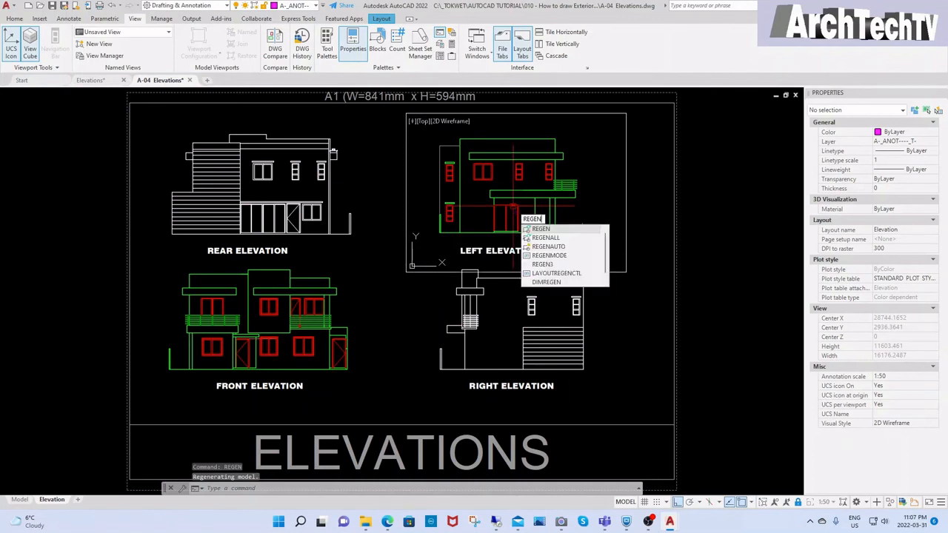
key(Return)
click(315, 301)
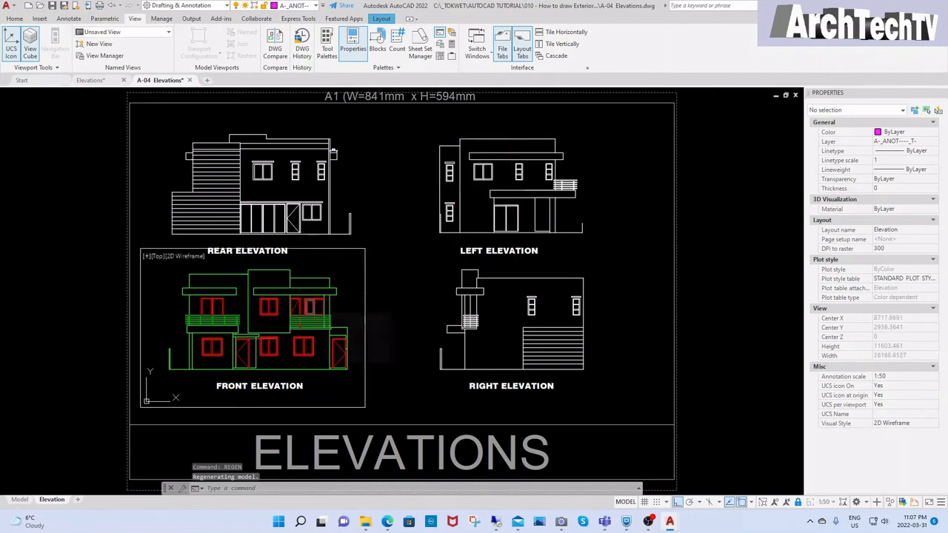
text(regen)
key(Return)
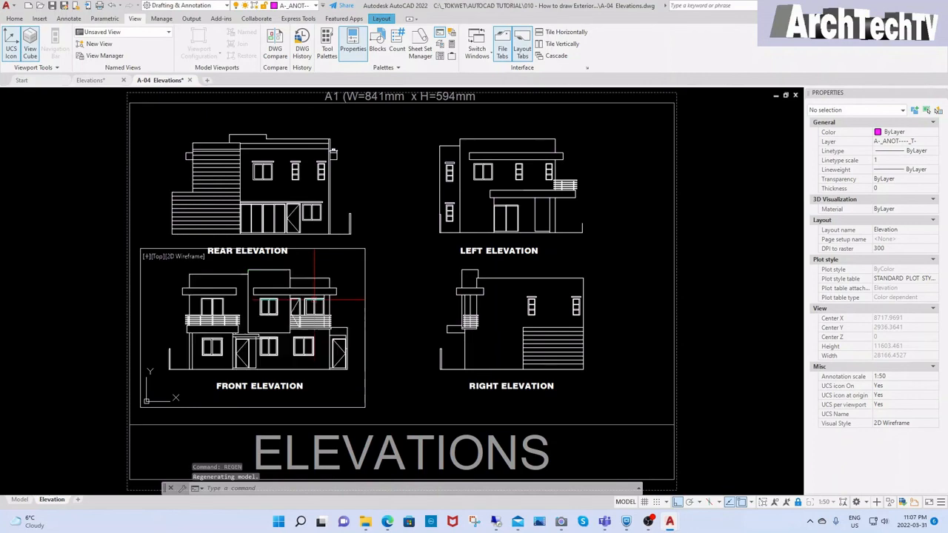
key(Escape)
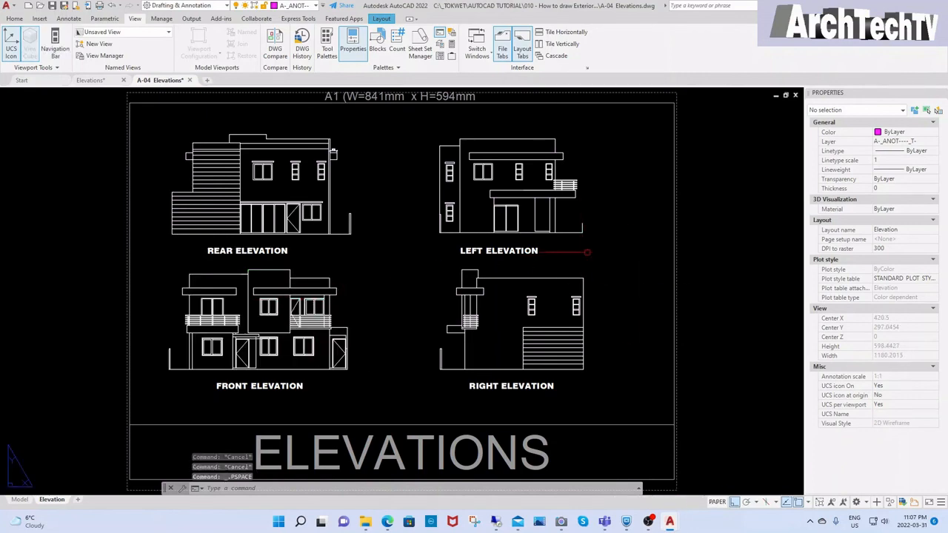
Plot the Elevation layout as a single sheet with DWG To PDF.pc3, keeping the existing ISO A1 landscape 1:1 settings
scroll(644, 296, down, 3)
text(z)
key(Return)
text(e)
key(Return)
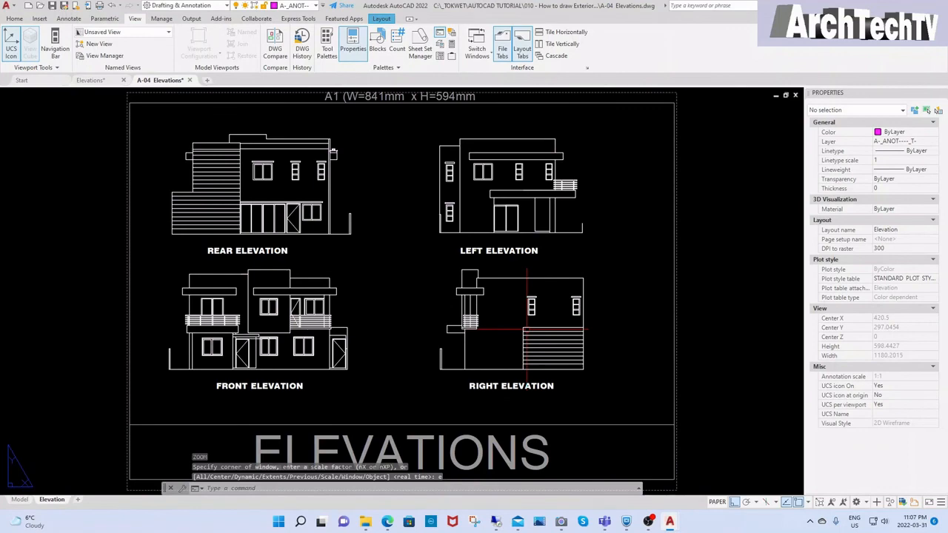
scroll(581, 311, down, 2)
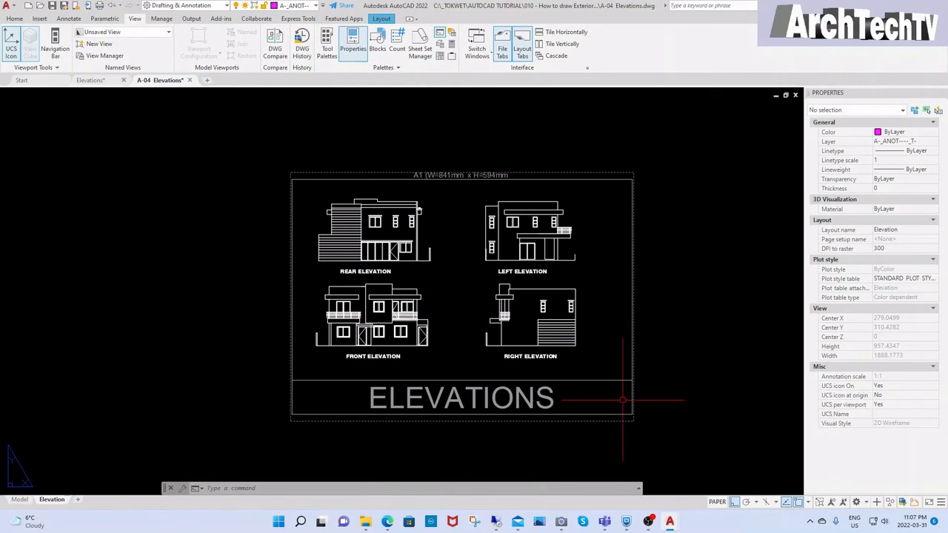
text(o)
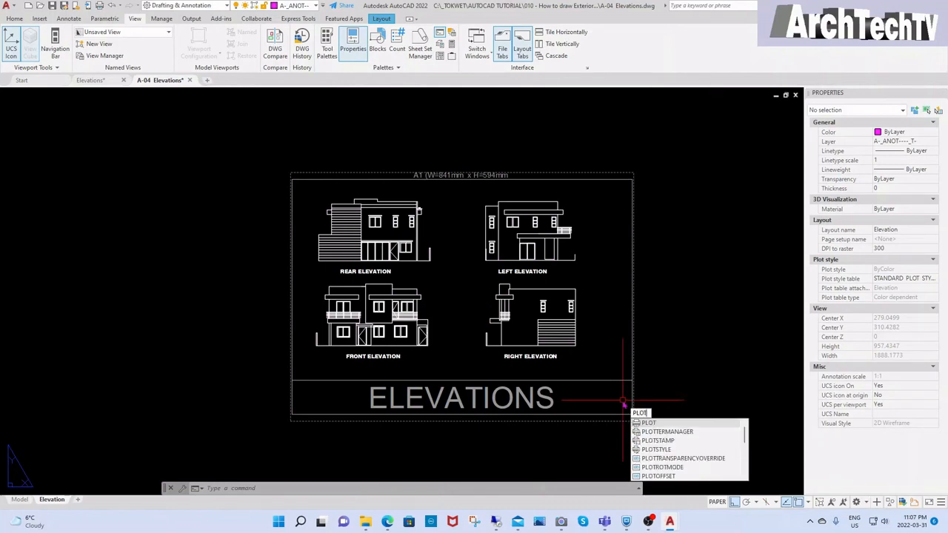
key(Return)
click(476, 290)
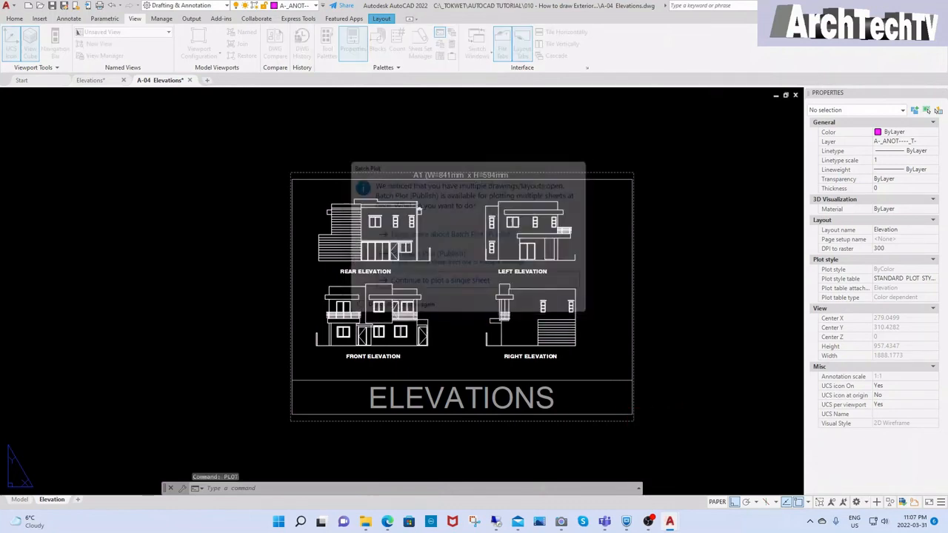
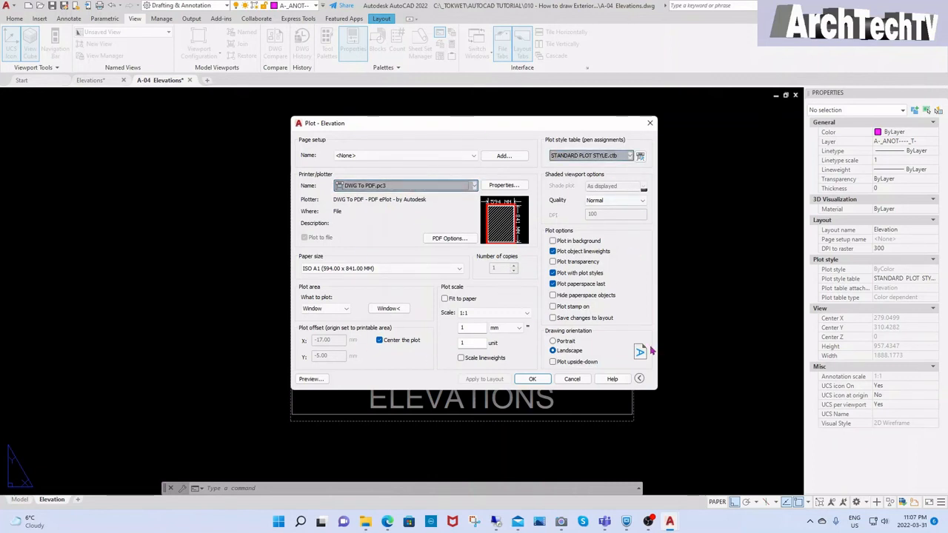
click(532, 379)
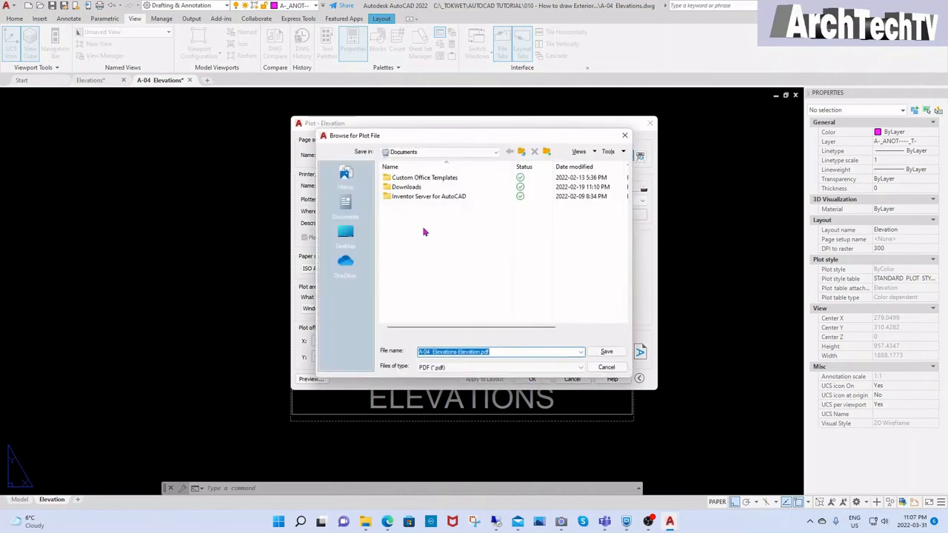
Save the plot as A-04 Elevations.pdf in the C: drive's _TOKWET folder, under AUTOCAD TUTORIAL, 010 - How to draw Exterior Elevation
click(496, 152)
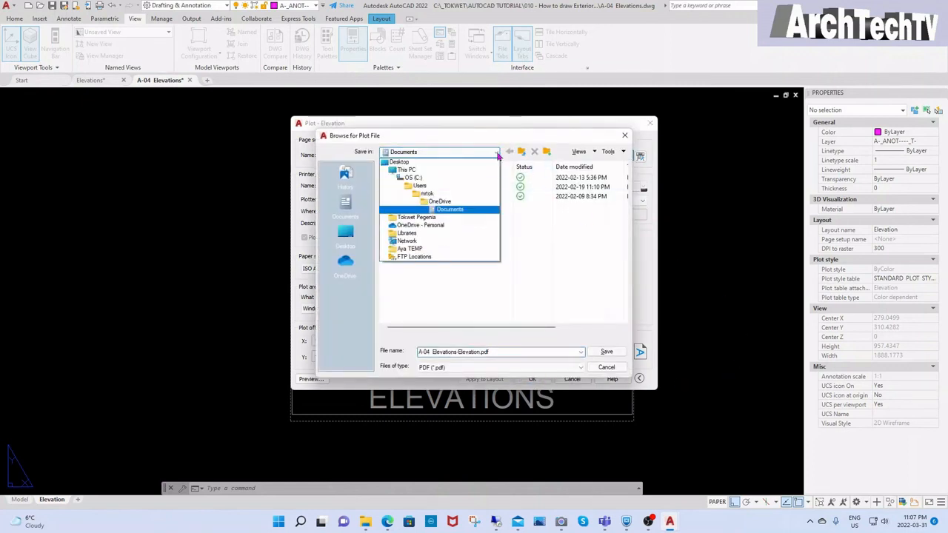
click(415, 179)
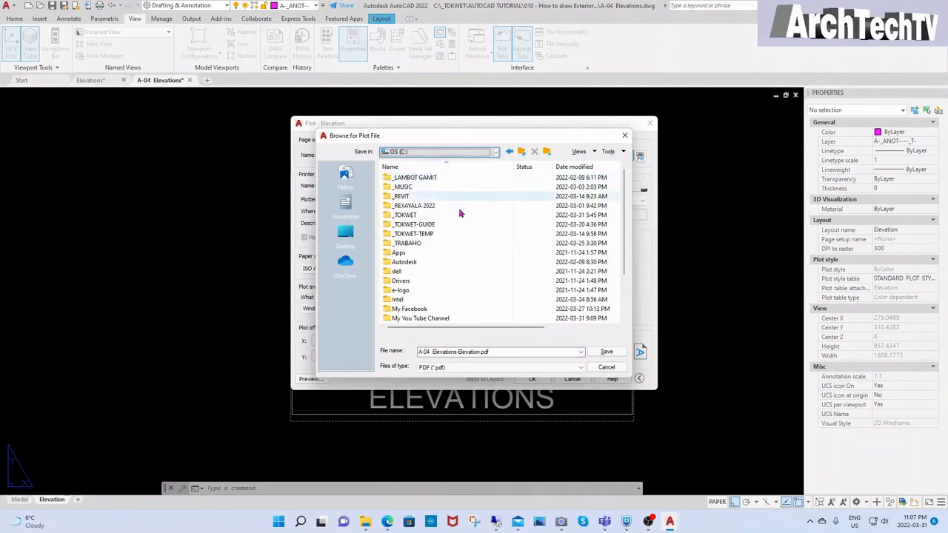
double_click(405, 215)
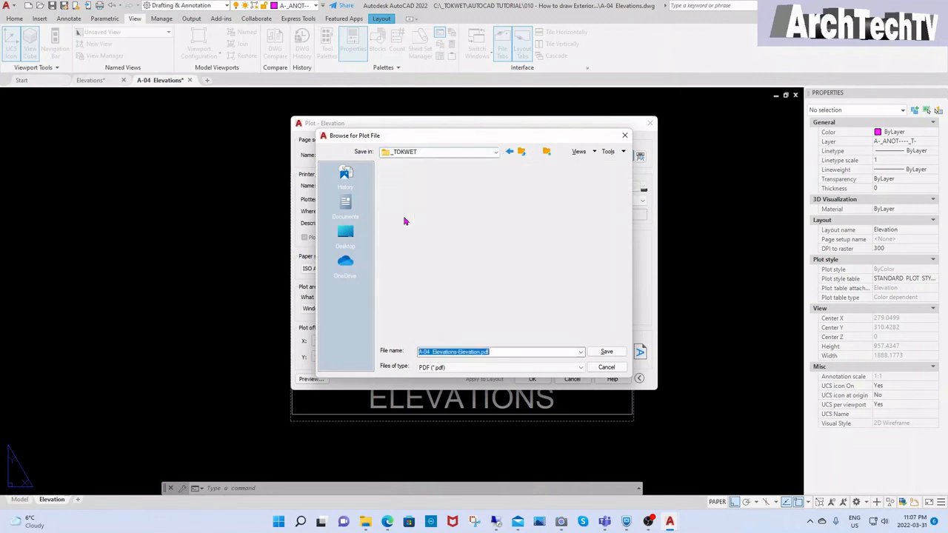
double_click(433, 180)
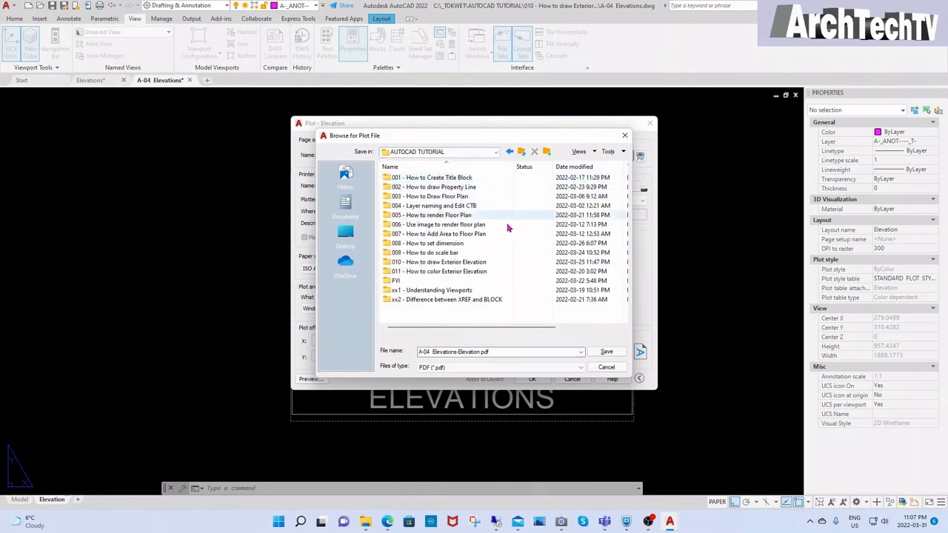
double_click(473, 263)
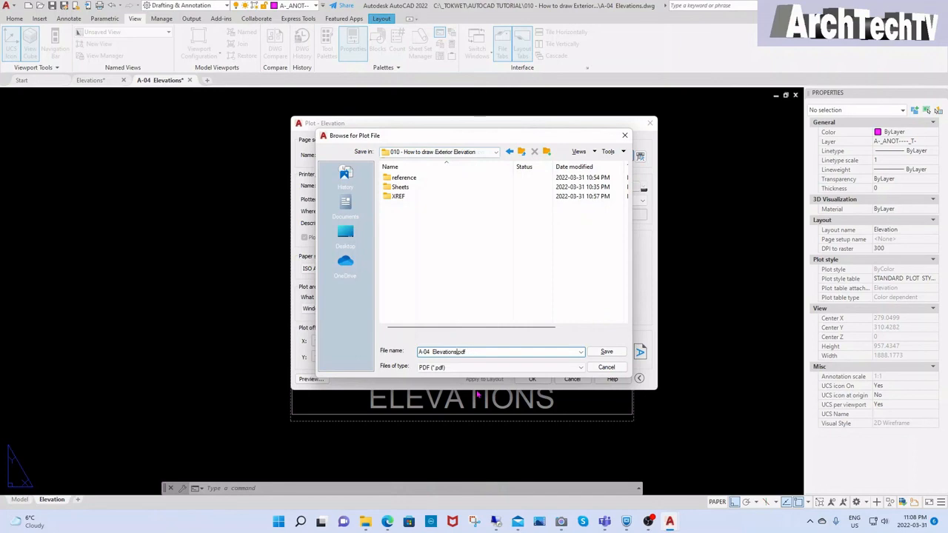
click(606, 351)
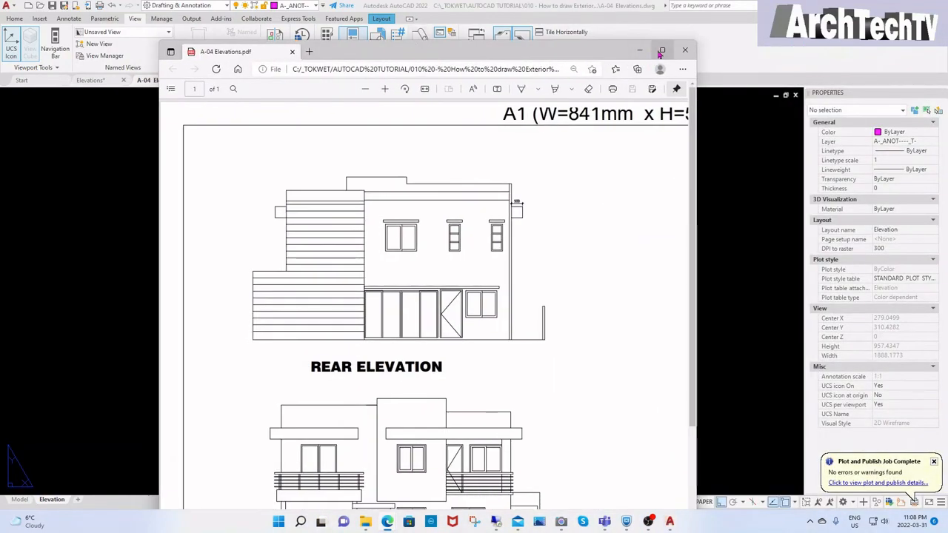
Maximize the plotted PDF in the browser and check all four elevations and the sheet title on the full page
click(664, 51)
scroll(508, 259, down, 5)
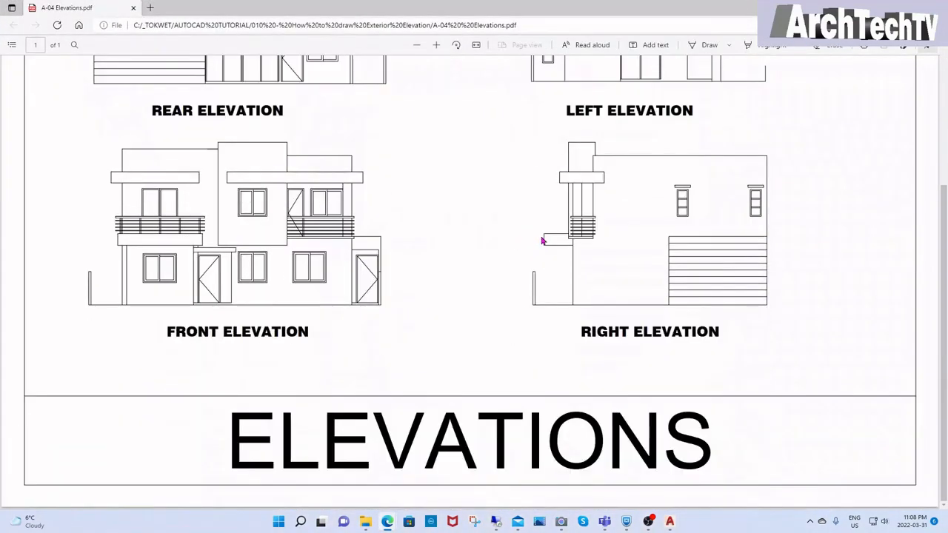
ctrl+scroll(541, 238, down, 2)
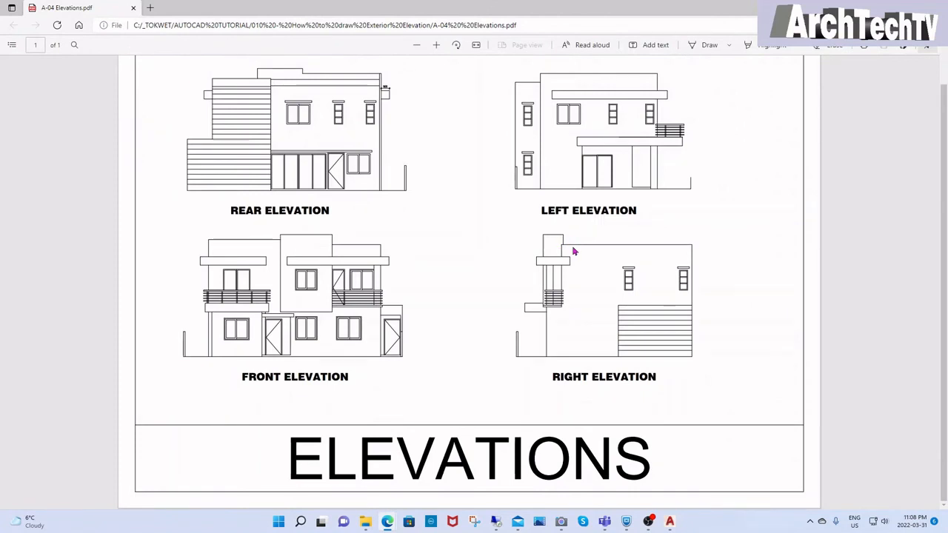
ctrl+scroll(574, 252, down, 2)
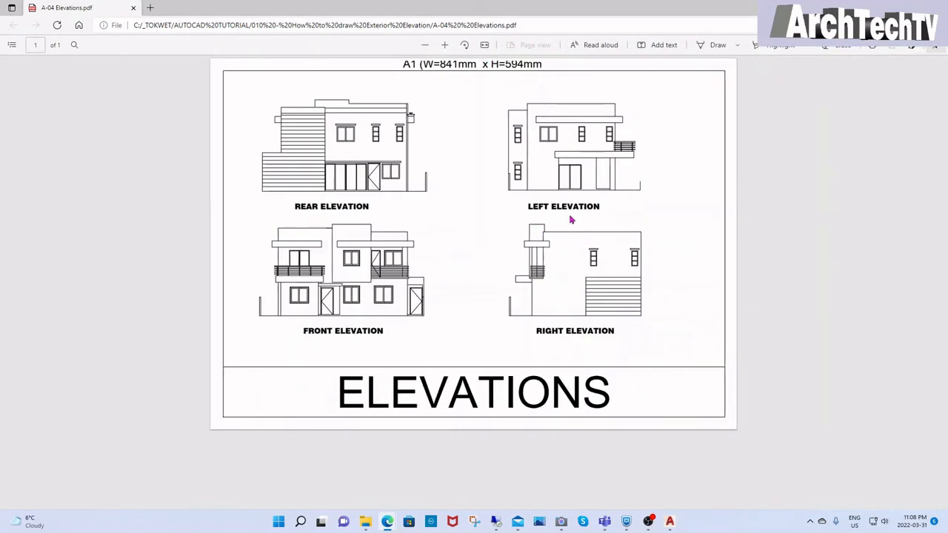